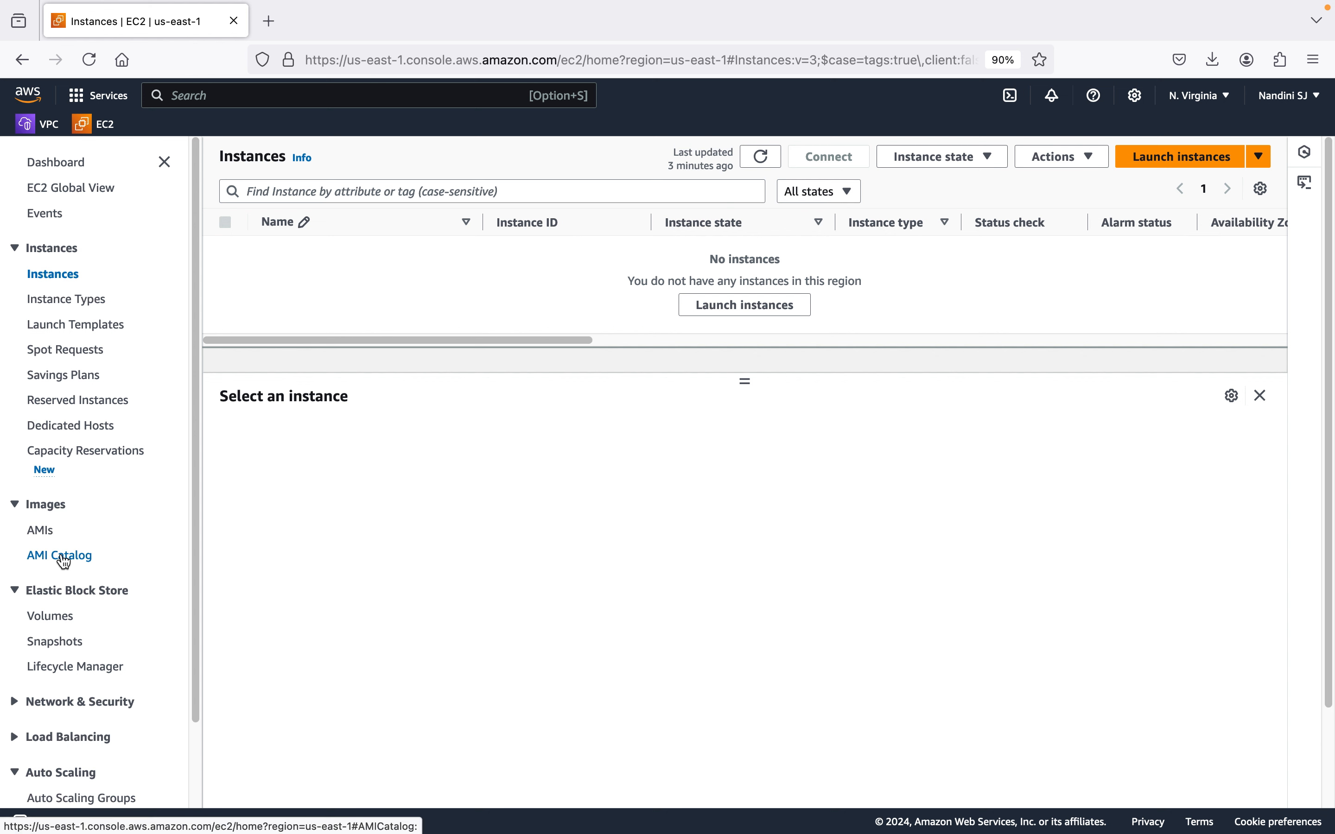
Step: Open the Network Interfaces list under Network & Security to check for existing interfaces in the region
{"action": "scroll", "coordinate": [61, 555], "scroll_direction": "down", "scroll_amount": 3}
{"action": "scroll", "coordinate": [61, 552], "scroll_direction": "up", "scroll_amount": 2}
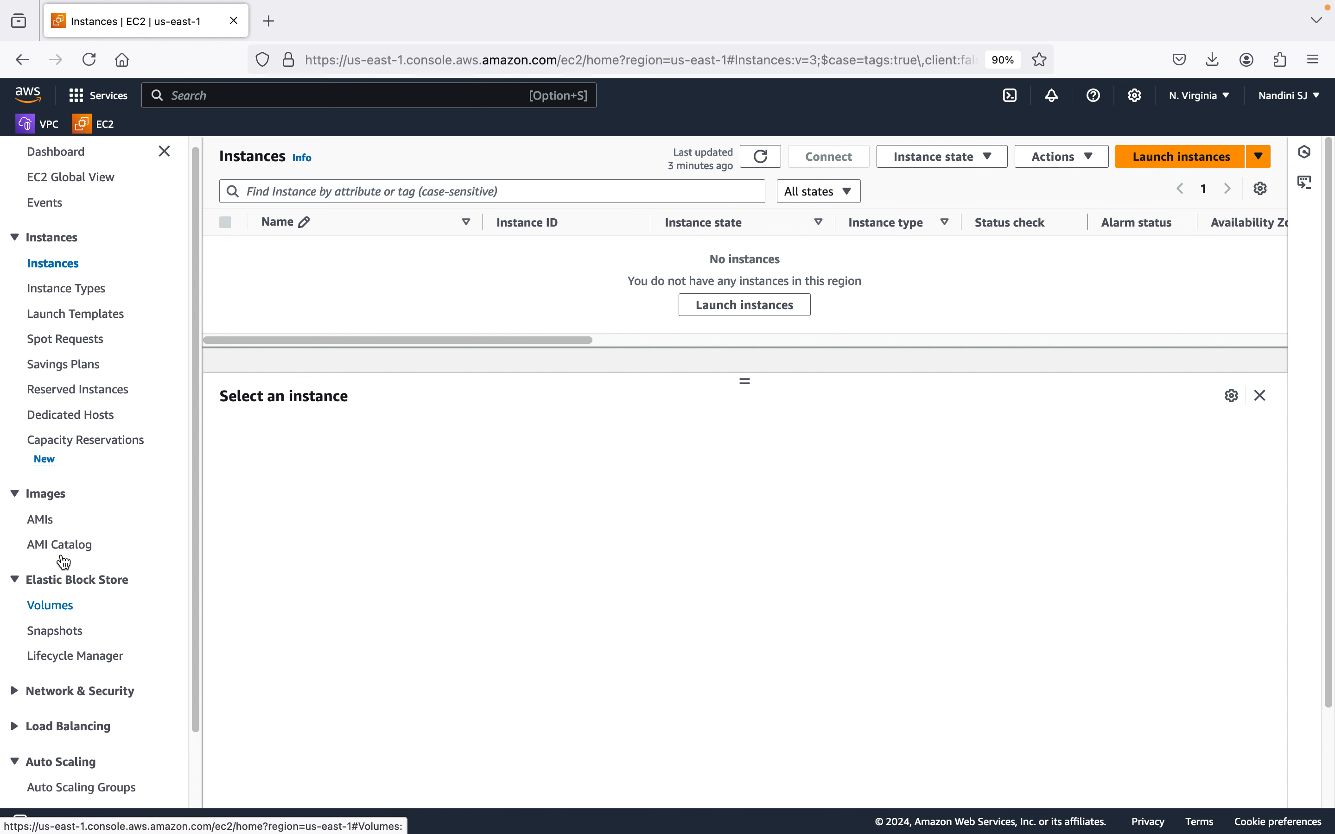
{"action": "scroll", "coordinate": [63, 474], "scroll_direction": "down", "scroll_amount": 3}
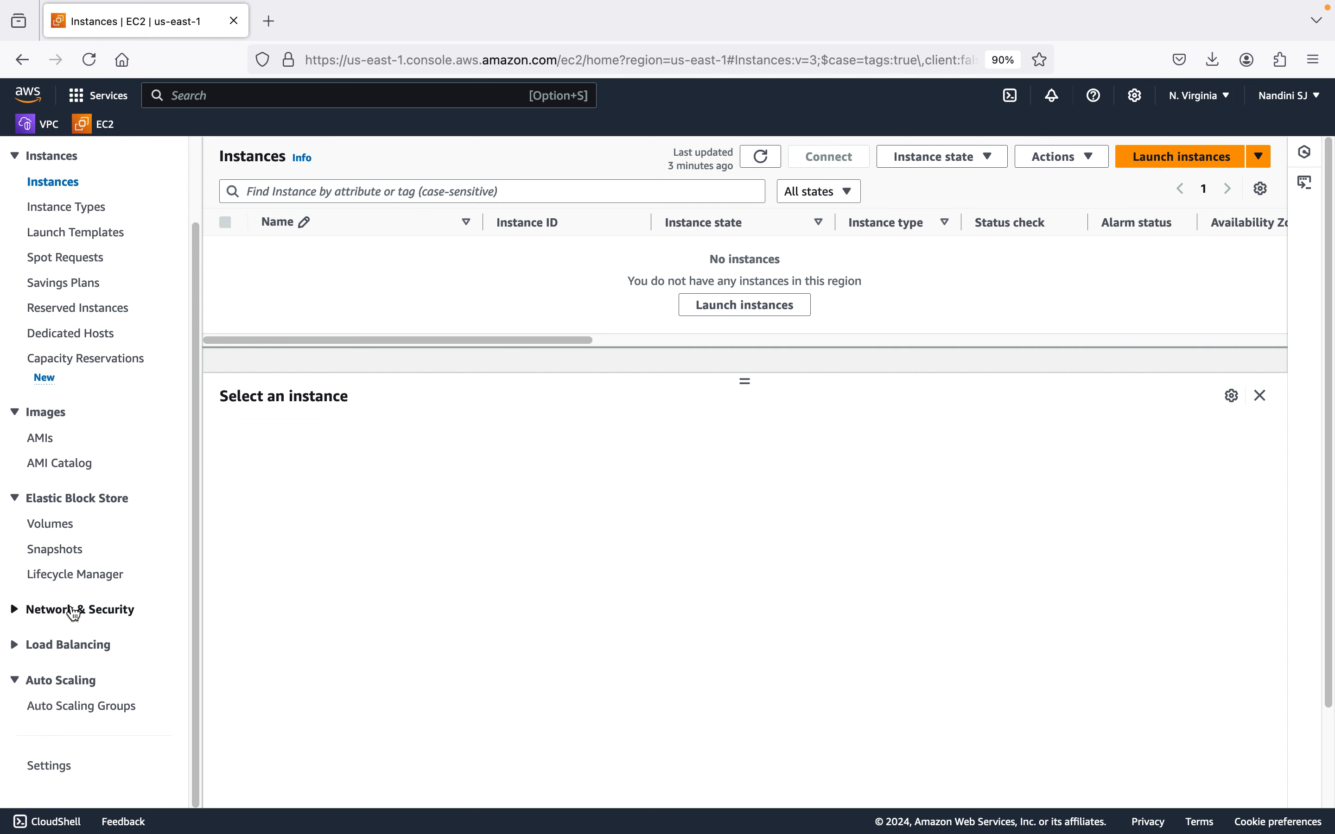
{"action": "left_click", "coordinate": [19, 608]}
{"action": "scroll", "coordinate": [77, 513], "scroll_direction": "down", "scroll_amount": 2}
{"action": "scroll", "coordinate": [76, 511], "scroll_direction": "down", "scroll_amount": 2}
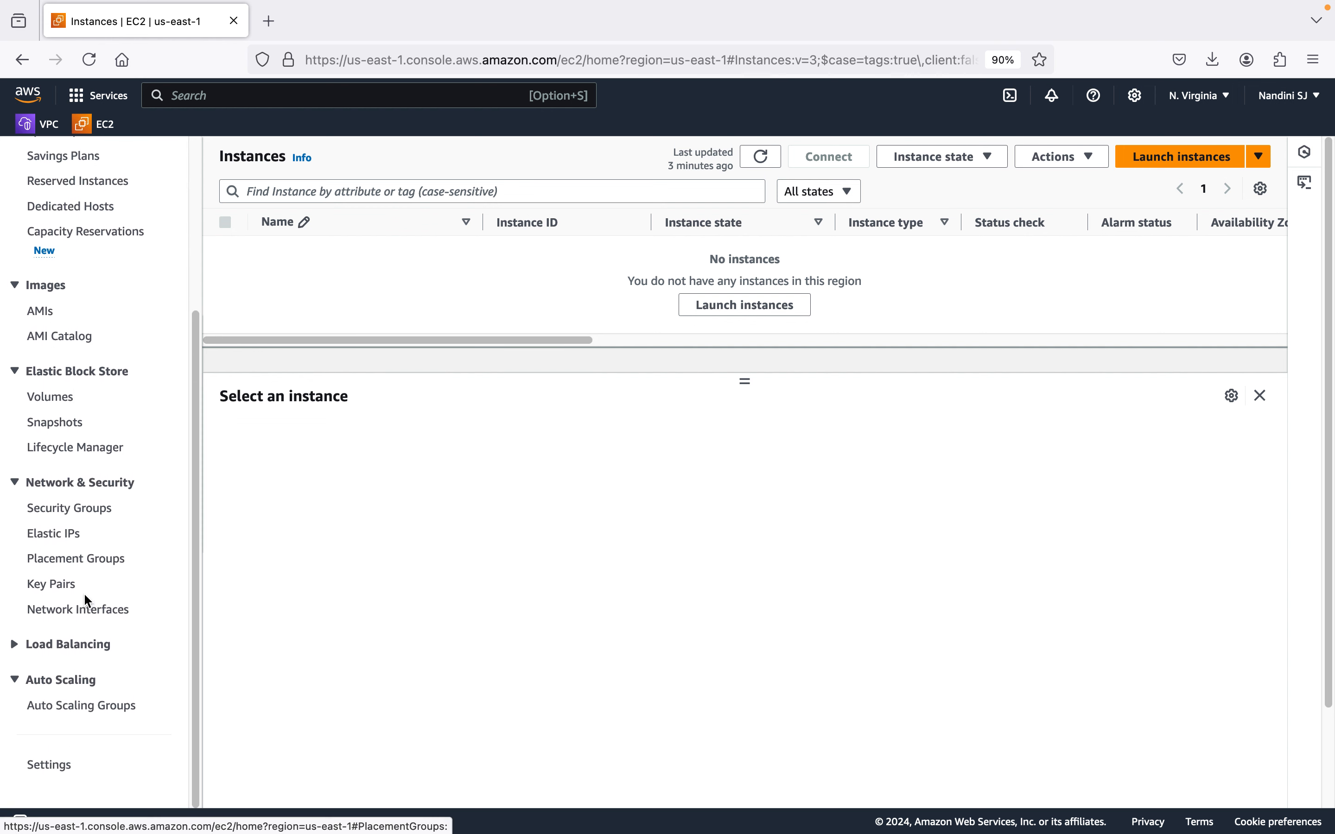
{"action": "left_click", "coordinate": [87, 611]}
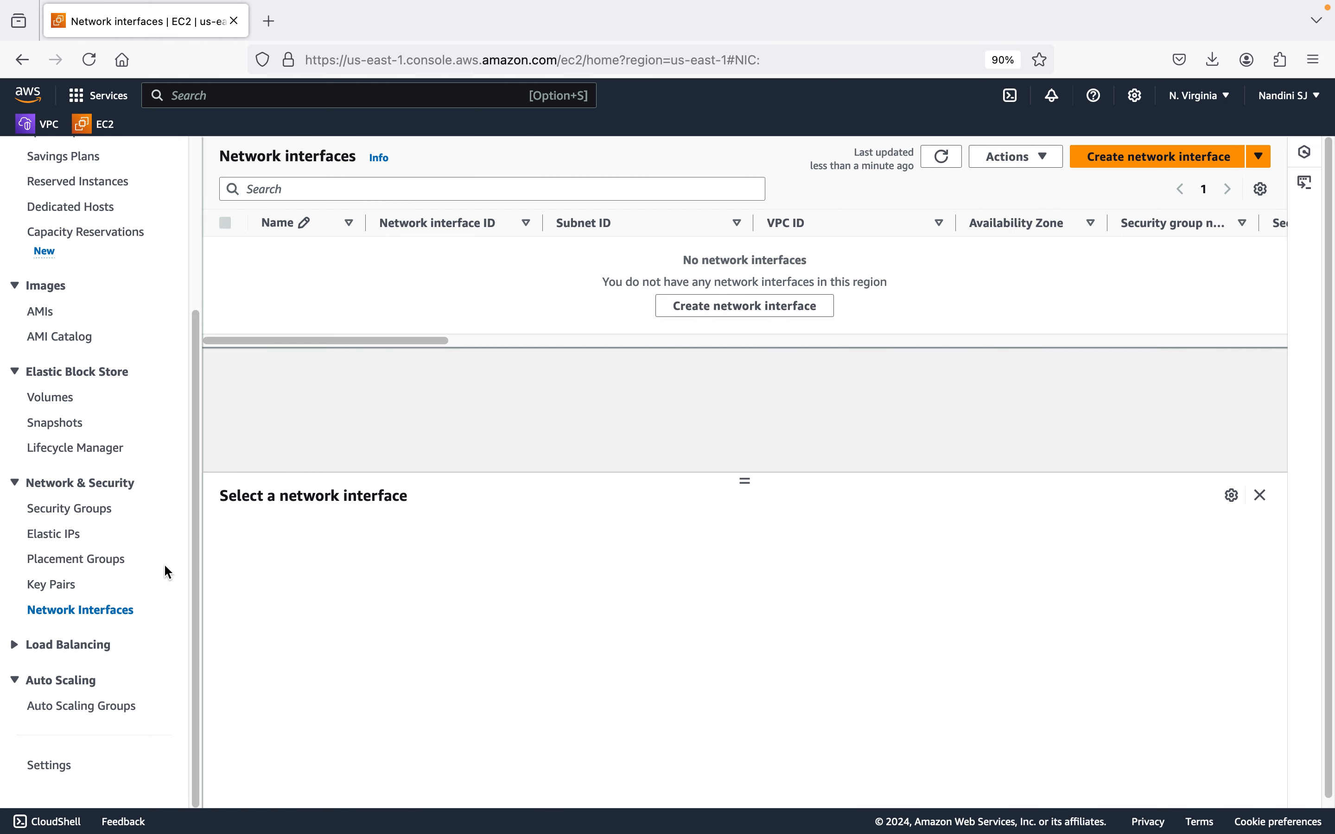
Step: Start launching a new EC2 instance and name it cloud-institution-nic-demo
{"action": "scroll", "coordinate": [80, 405], "scroll_direction": "up", "scroll_amount": 5}
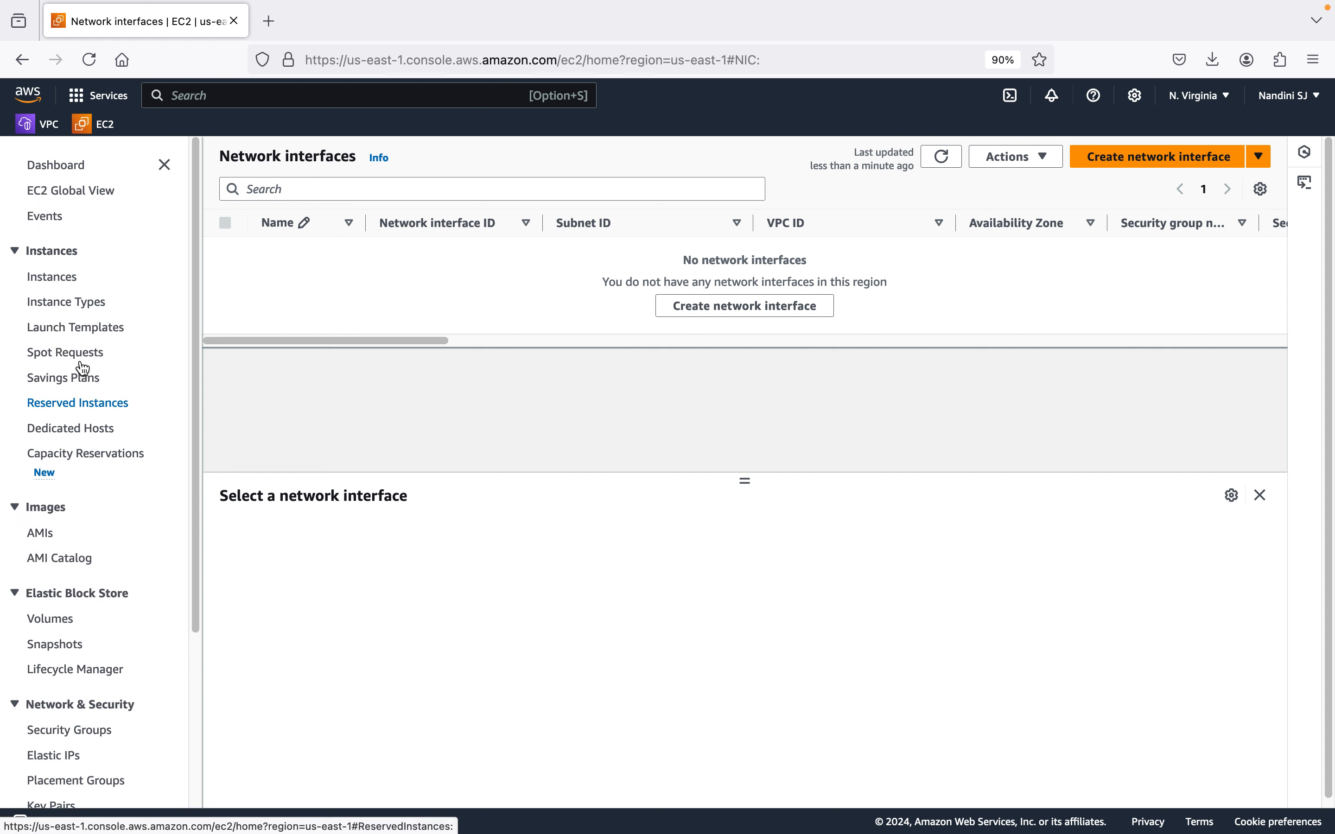
{"action": "left_click", "coordinate": [60, 275]}
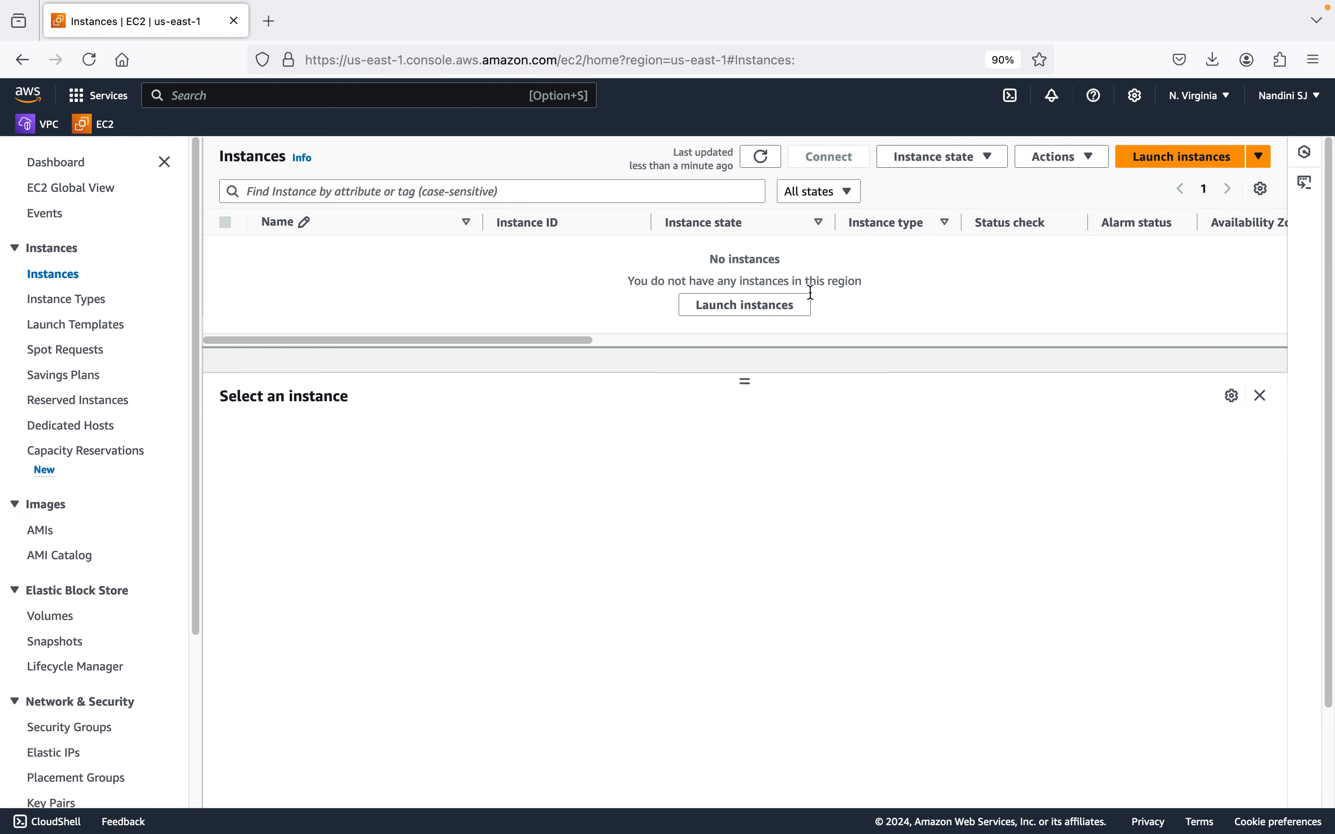
{"action": "left_click", "coordinate": [785, 310]}
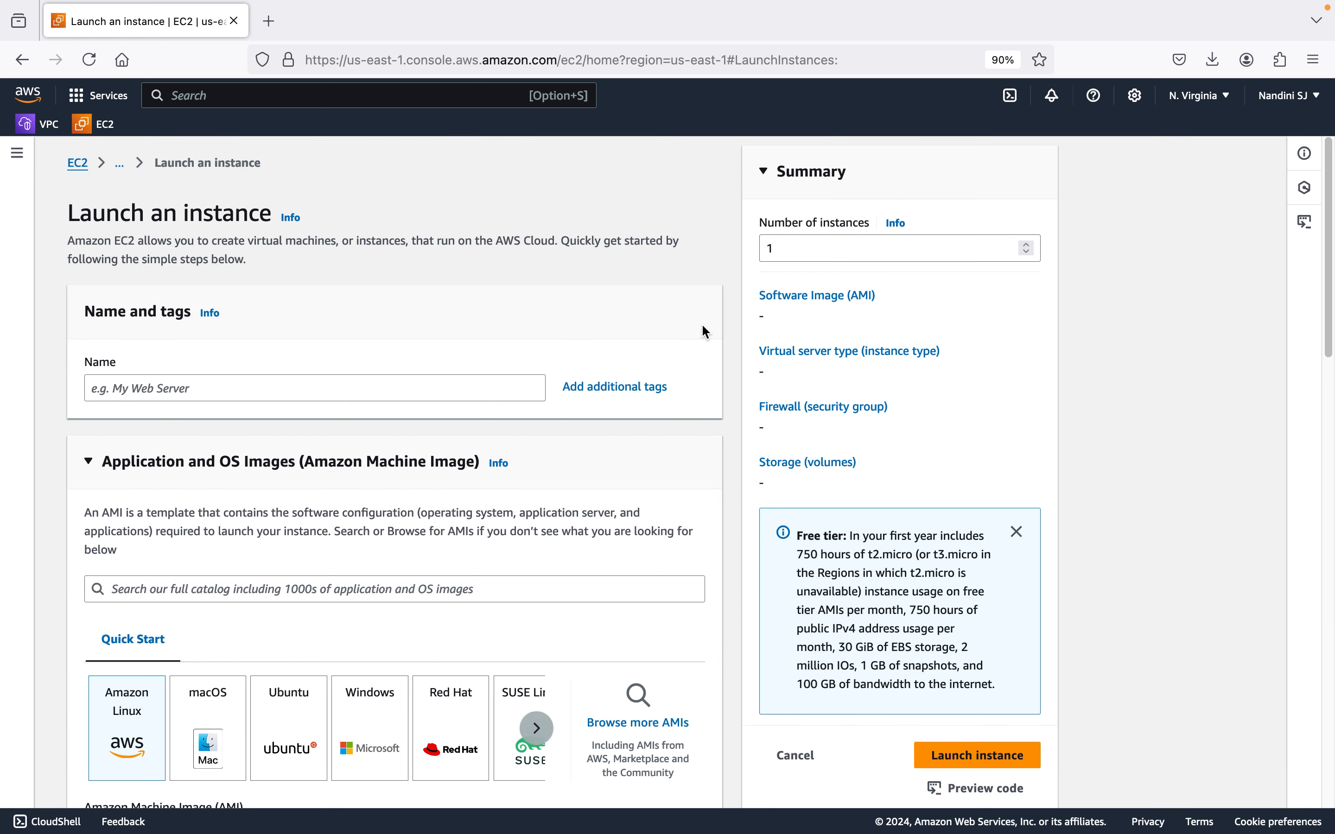
{"action": "left_click", "coordinate": [434, 387]}
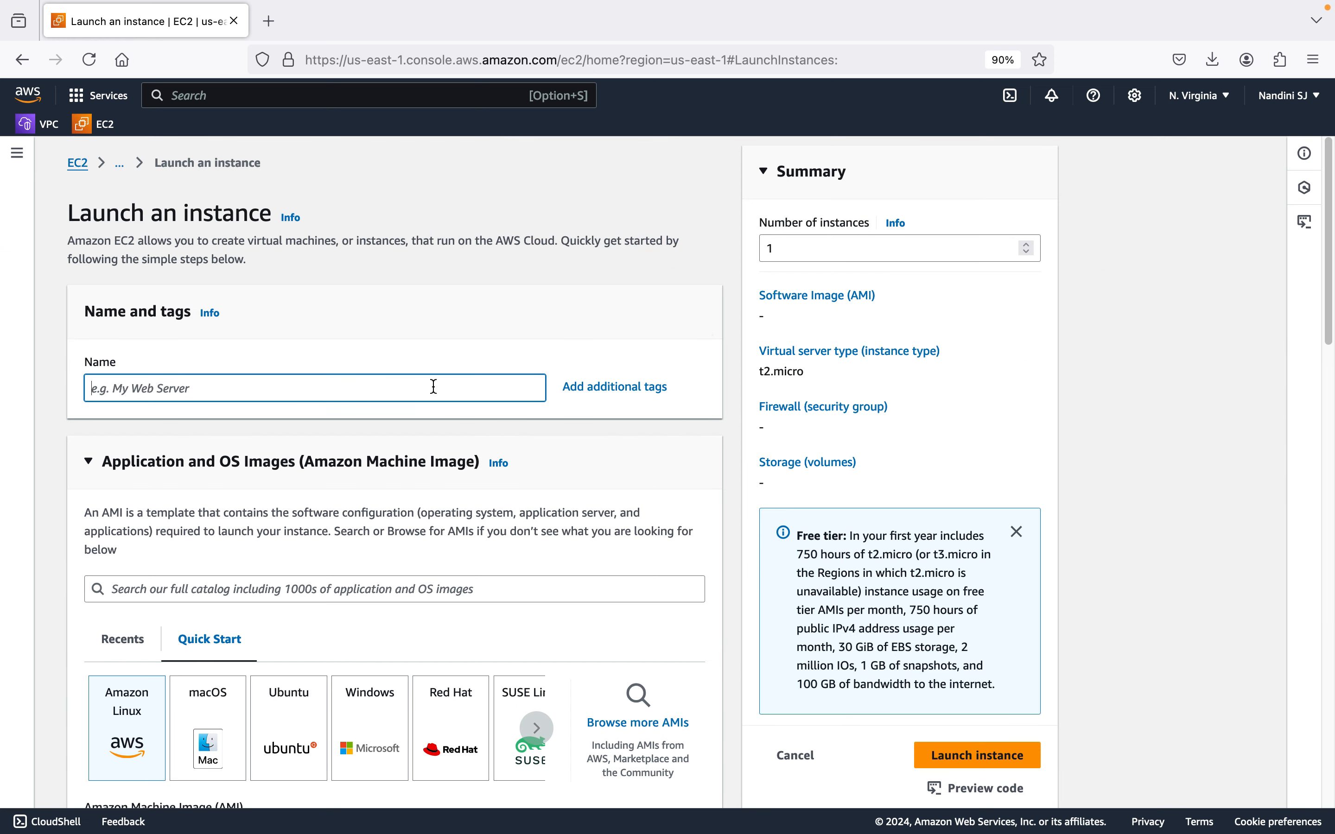
{"action": "type", "text": "cloud-institution-nic-demo"}
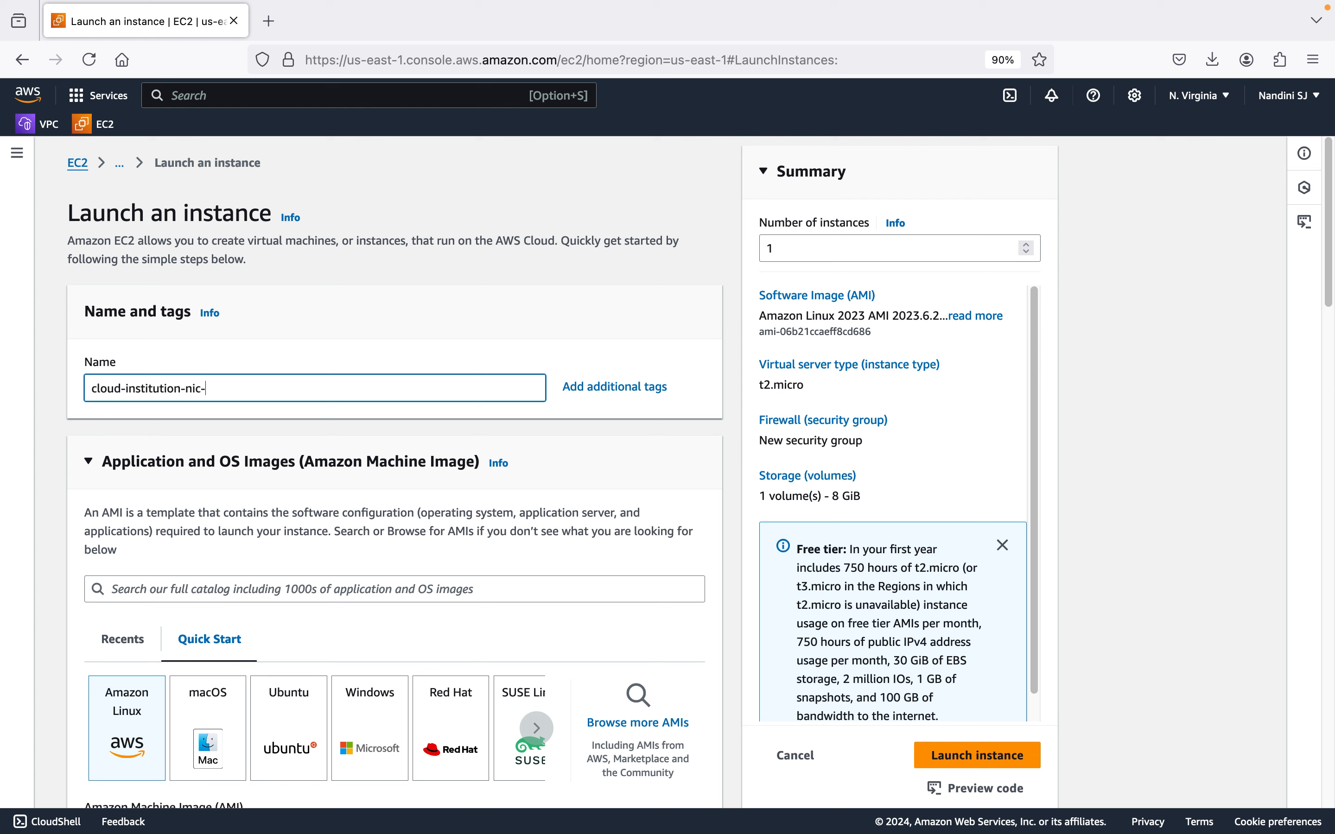
{"action": "triple_click", "coordinate": [379, 396]}
Step: Keep the default Amazon Linux 2023 AMI and t2.micro type, and choose the cloud-institution-key key pair for the instance
{"action": "scroll", "coordinate": [381, 400], "scroll_direction": "down", "scroll_amount": 7}
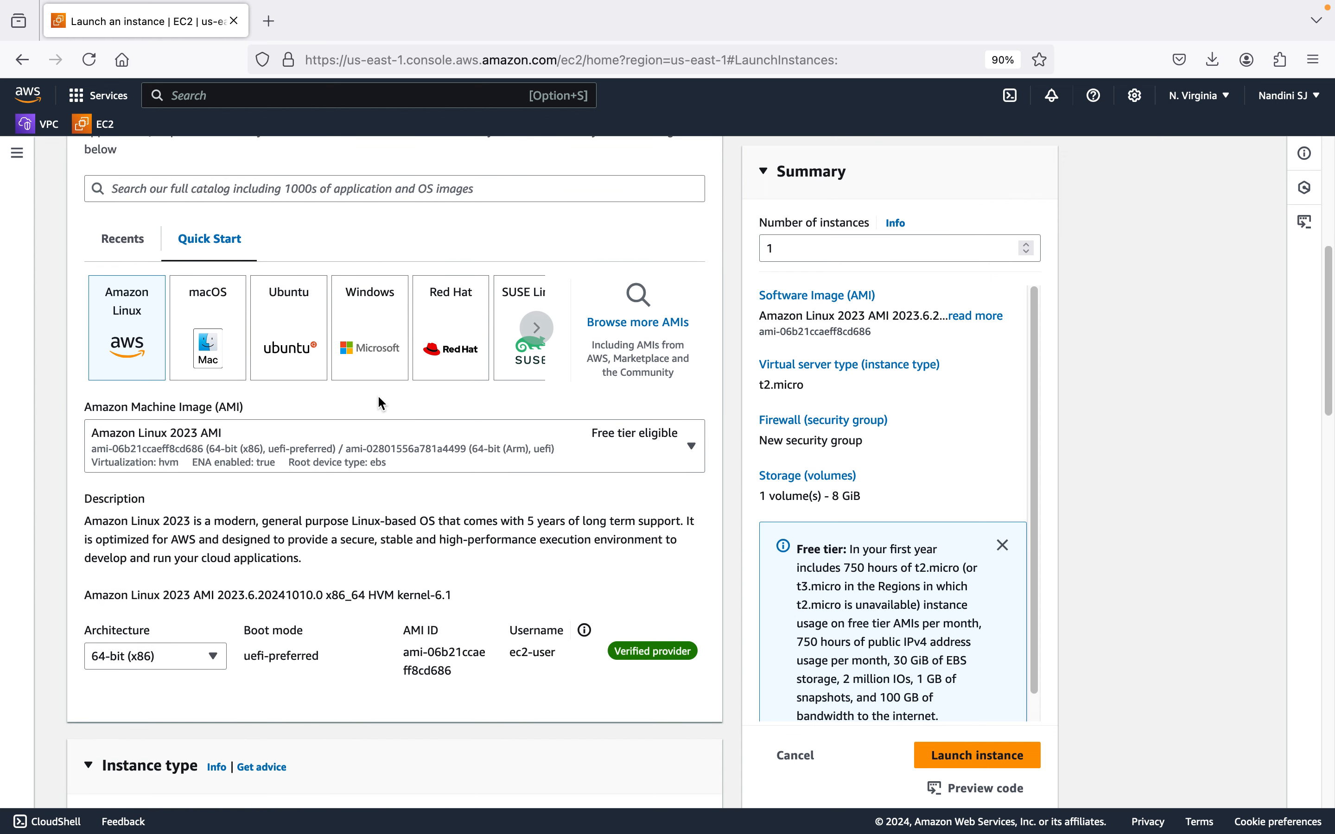
{"action": "scroll", "coordinate": [141, 355], "scroll_direction": "down", "scroll_amount": 8}
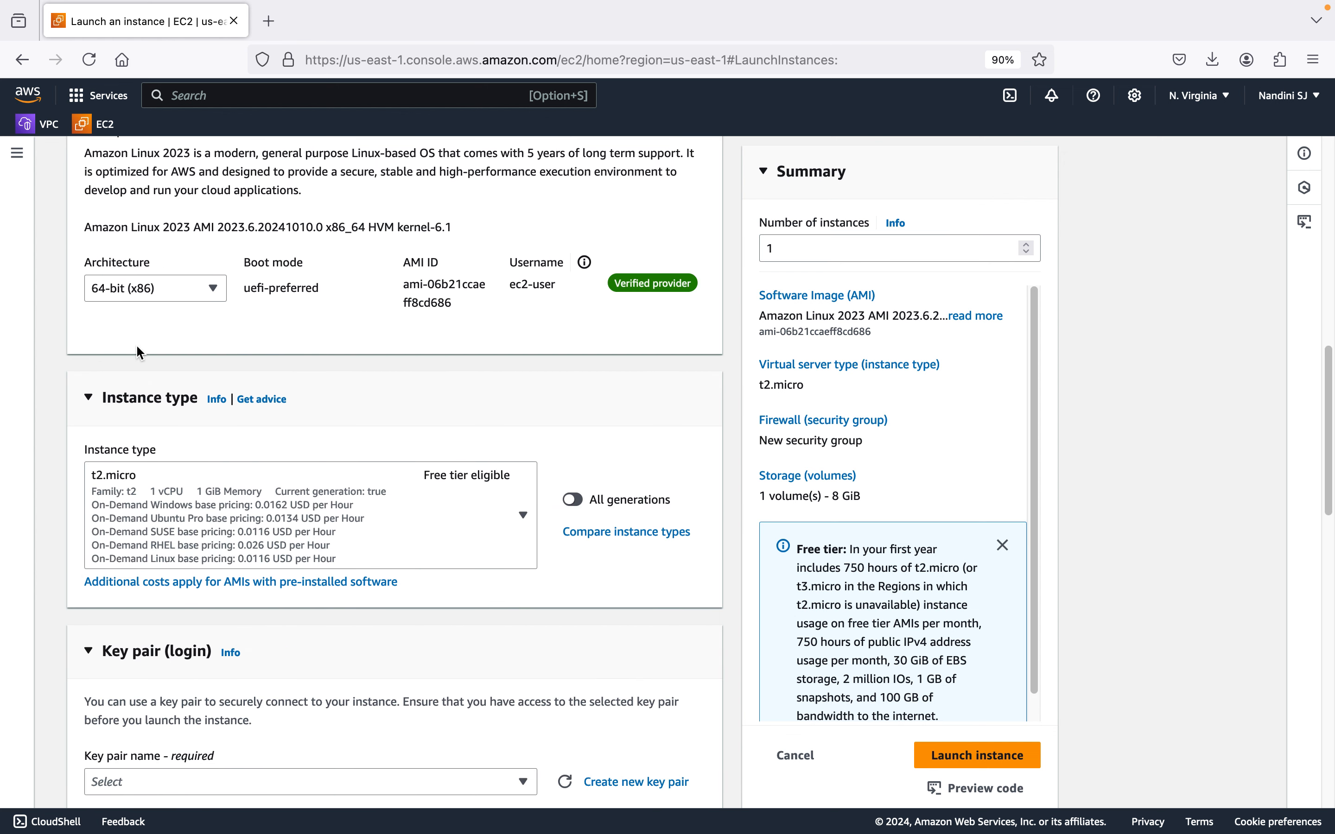
{"action": "scroll", "coordinate": [113, 452], "scroll_direction": "down", "scroll_amount": 5}
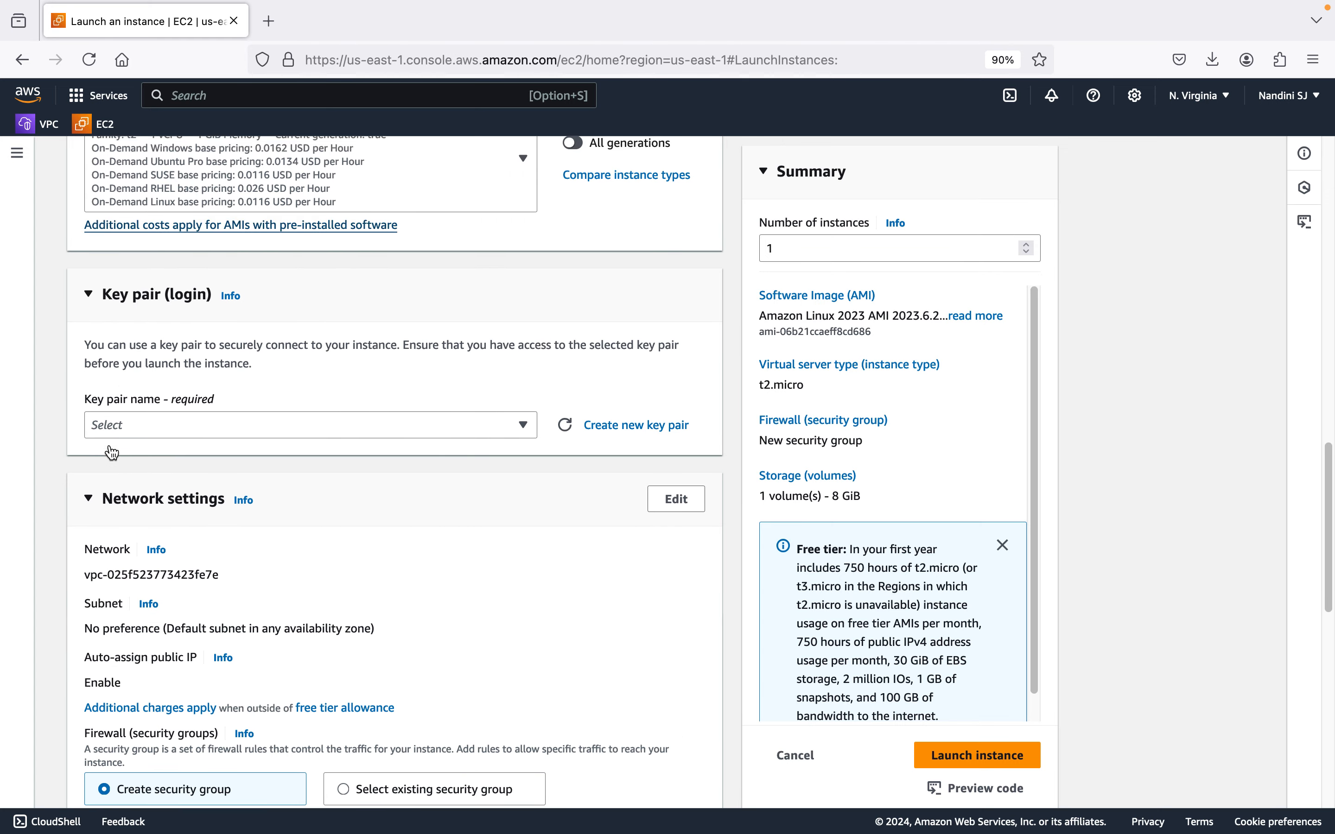
{"action": "left_click", "coordinate": [159, 417]}
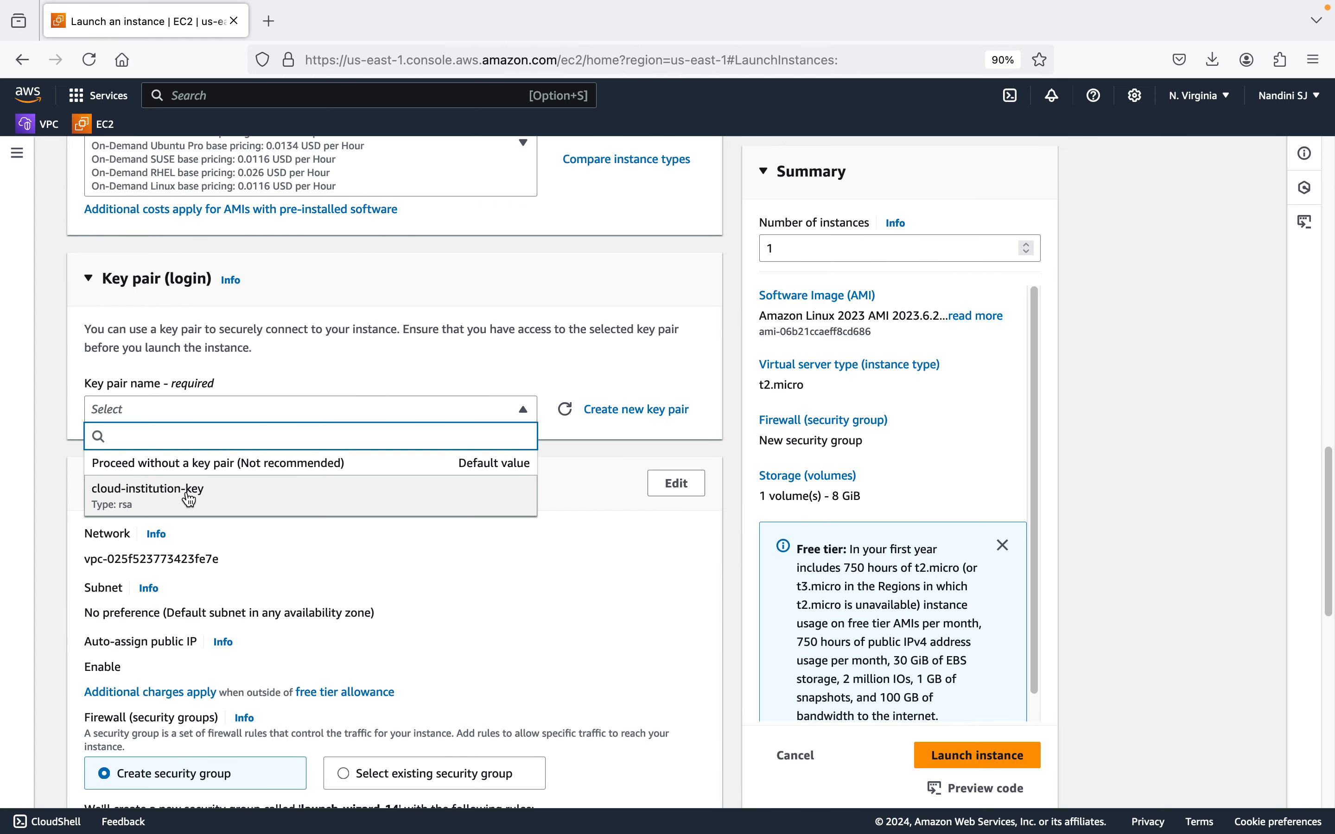
{"action": "left_click", "coordinate": [187, 496]}
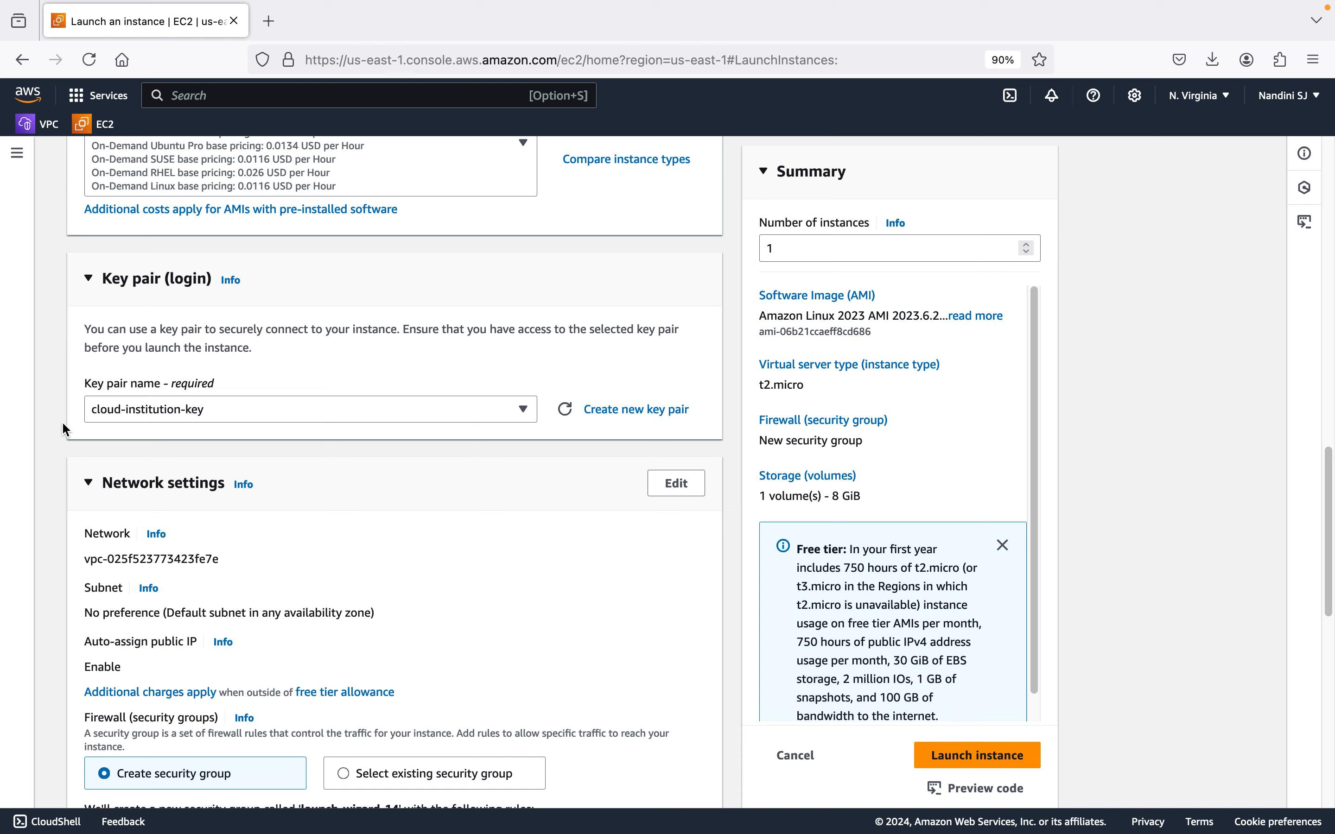
Step: Launch the instance with the default network, security group and storage settings
{"action": "scroll", "coordinate": [62, 422], "scroll_direction": "down", "scroll_amount": 6}
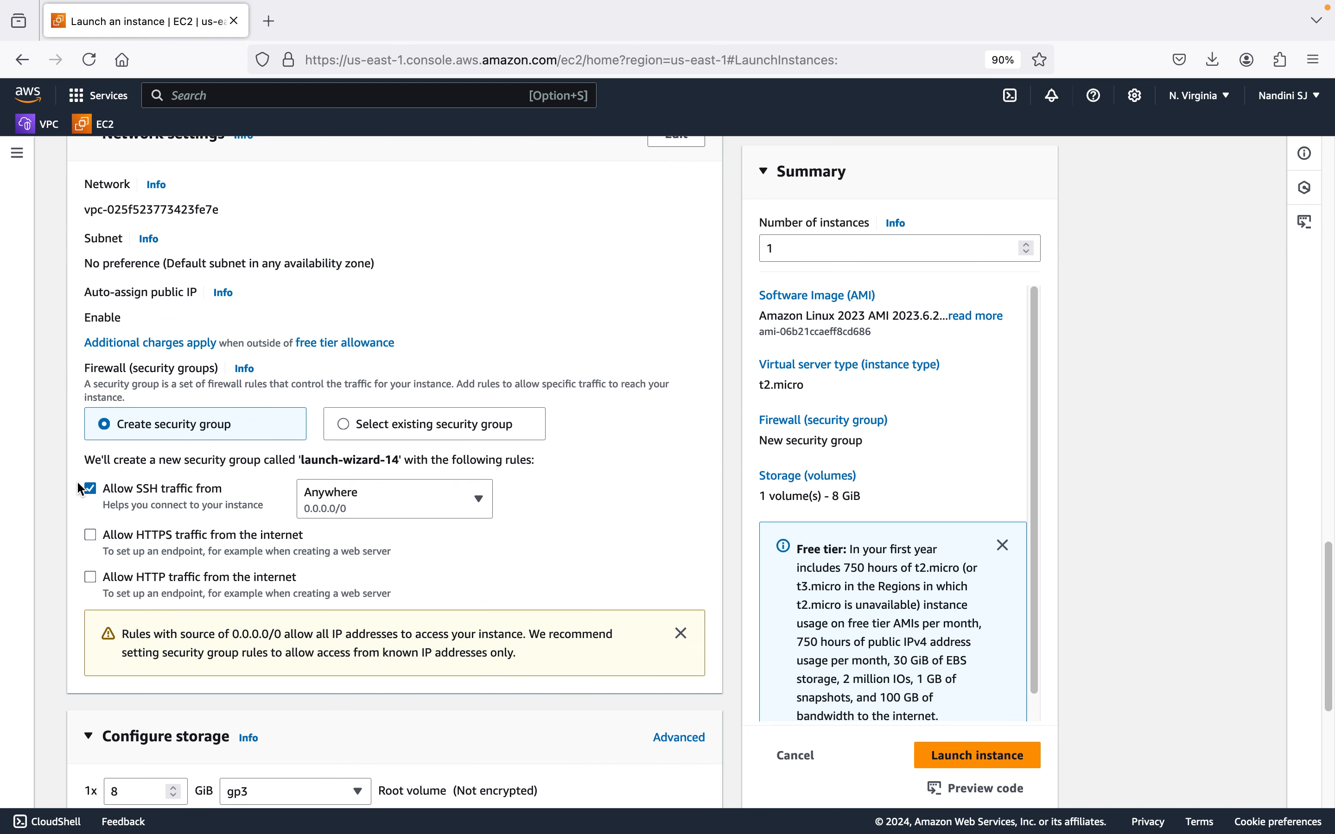
{"action": "scroll", "coordinate": [230, 493], "scroll_direction": "down", "scroll_amount": 6}
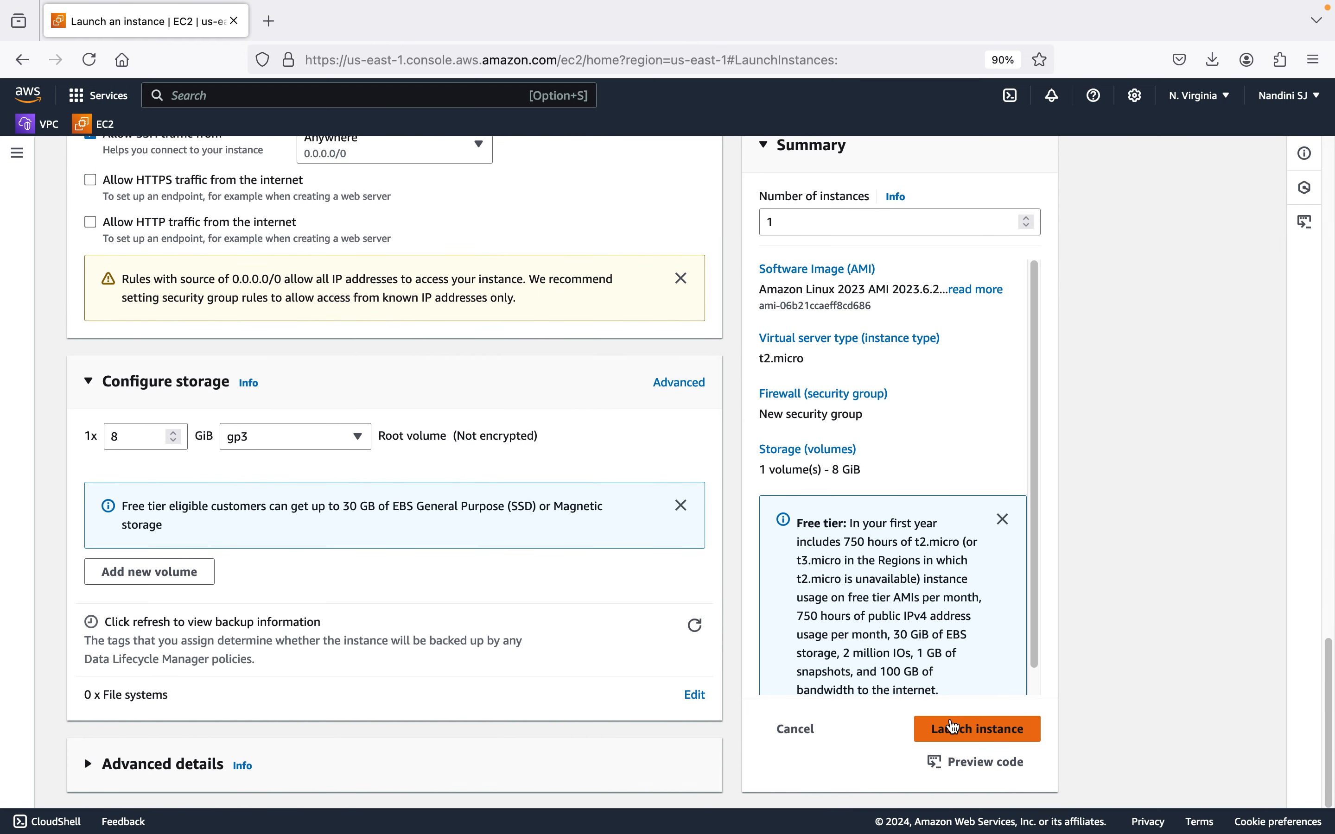
{"action": "left_click", "coordinate": [960, 735]}
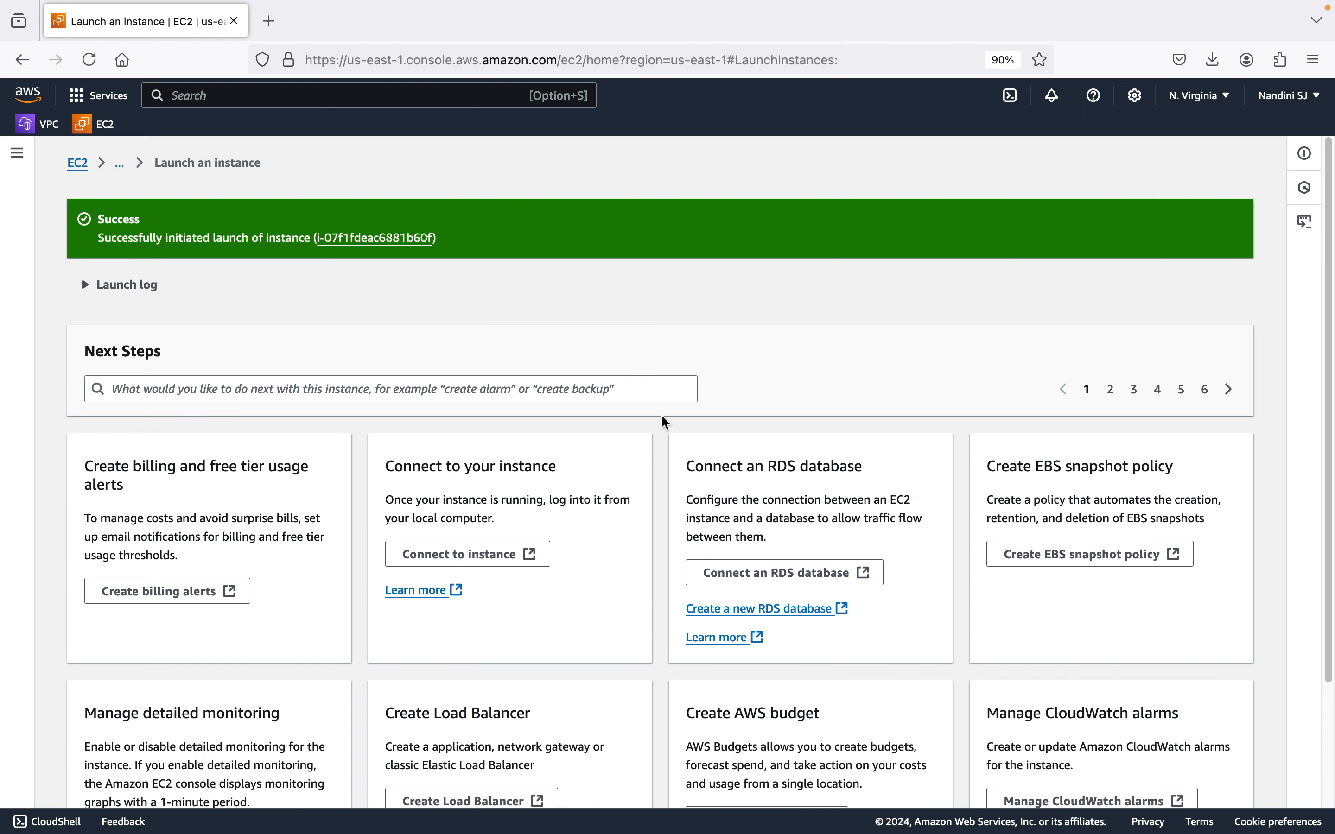
Step: View the newly launched instance in the instances list and open the Network Interfaces list
{"action": "left_click", "coordinate": [348, 242]}
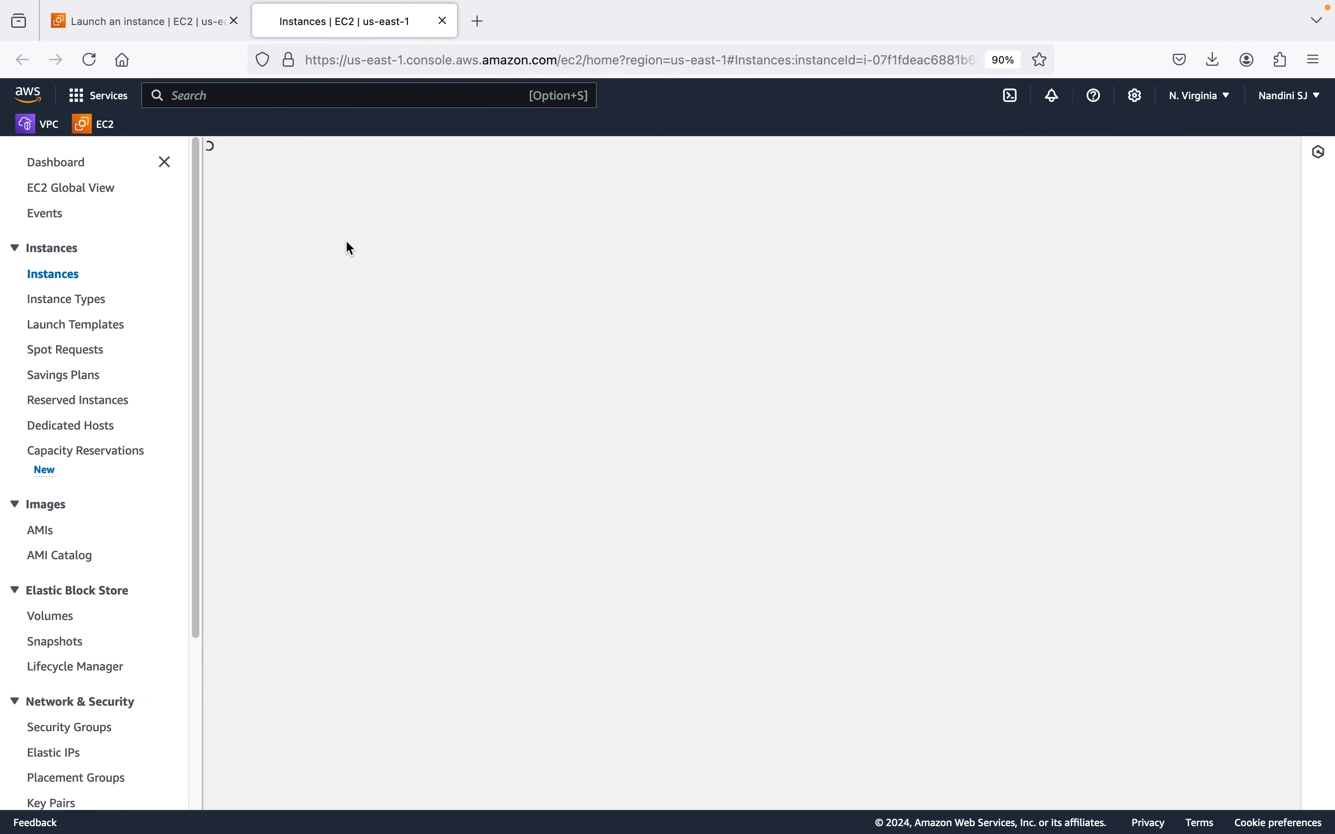
{"action": "scroll", "coordinate": [77, 414], "scroll_direction": "down", "scroll_amount": 5}
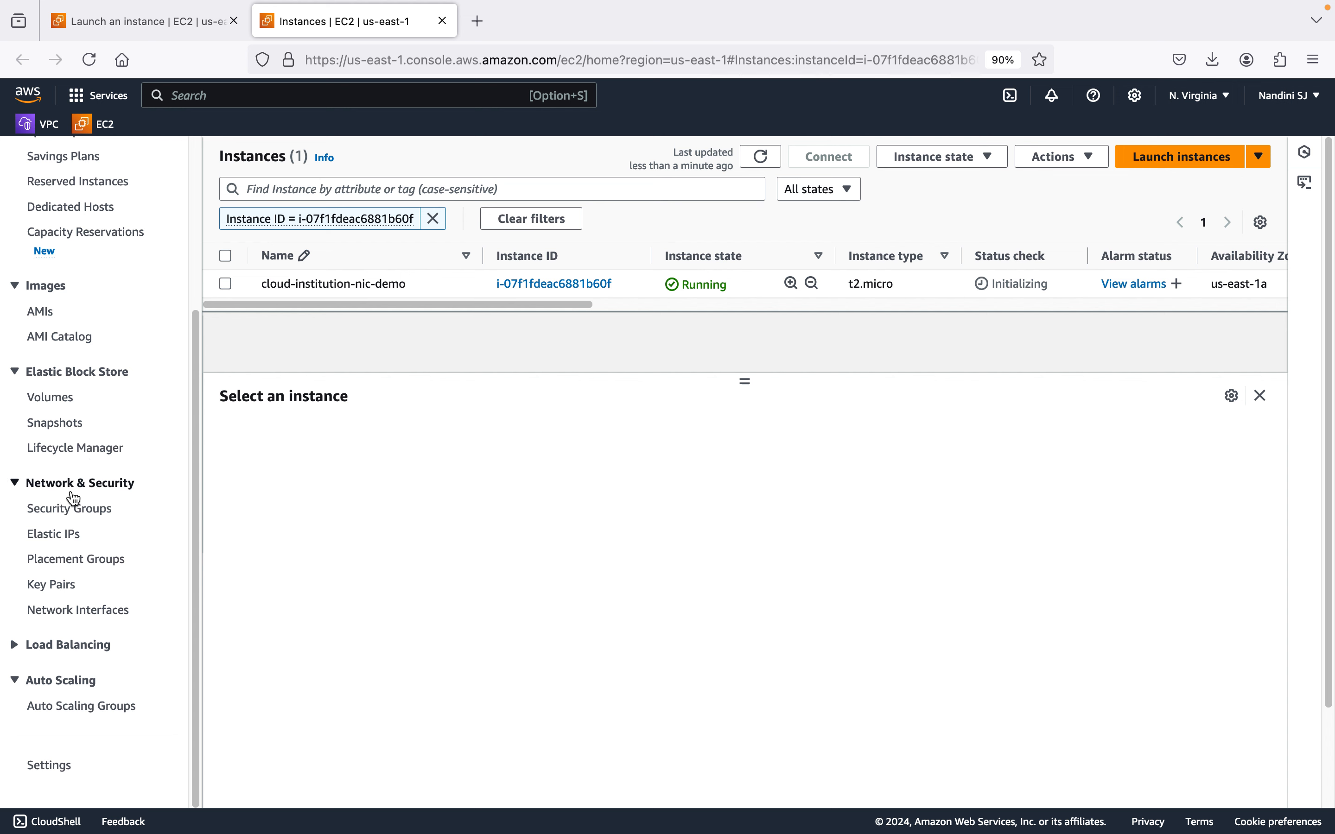
{"action": "left_click", "coordinate": [76, 611]}
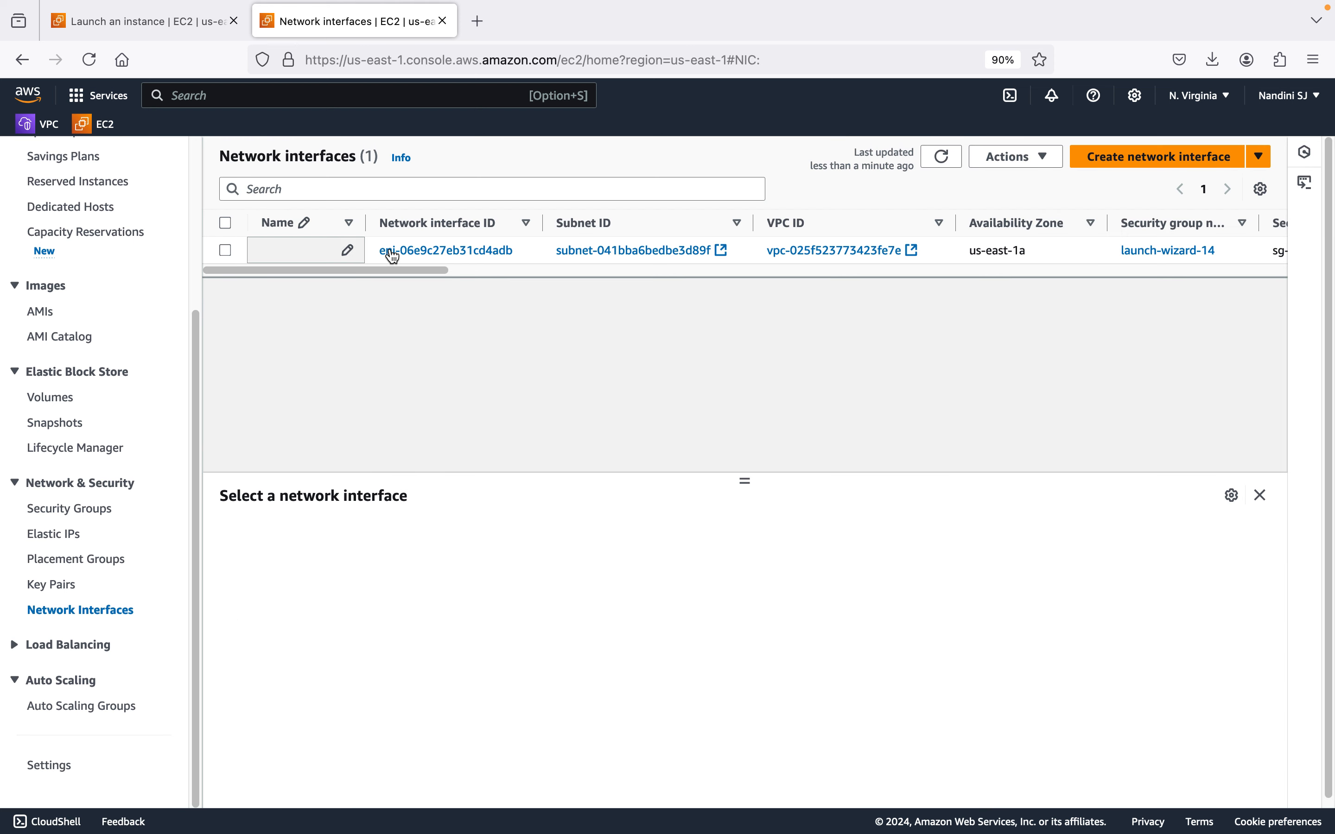
Step: Examine the new network interface's subnet, VPC, attached instance ID, status, and public and primary private IPv4 addresses
{"action": "scroll", "coordinate": [531, 251], "scroll_direction": "right", "scroll_amount": 1}
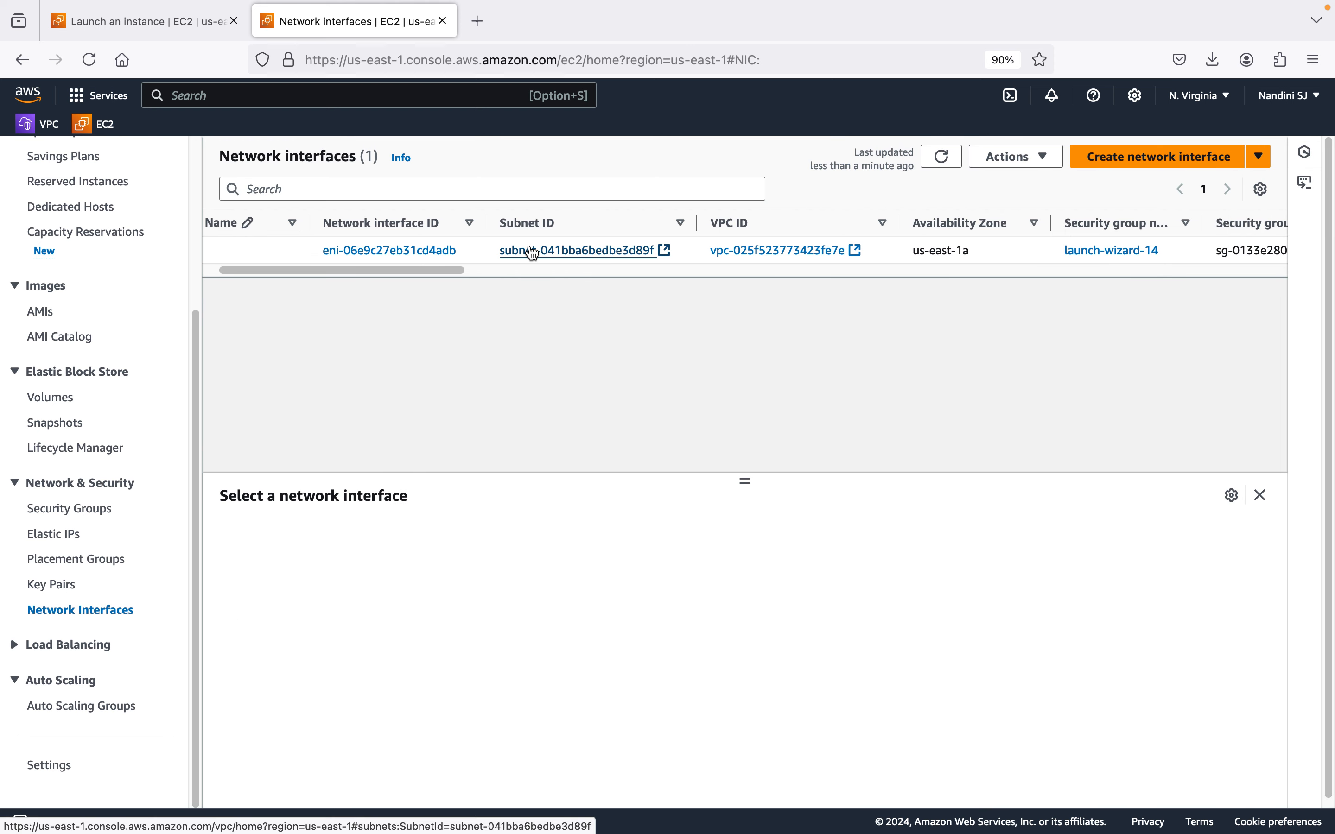
{"action": "scroll", "coordinate": [532, 250], "scroll_direction": "right", "scroll_amount": 10}
{"action": "scroll", "coordinate": [529, 246], "scroll_direction": "right", "scroll_amount": 5}
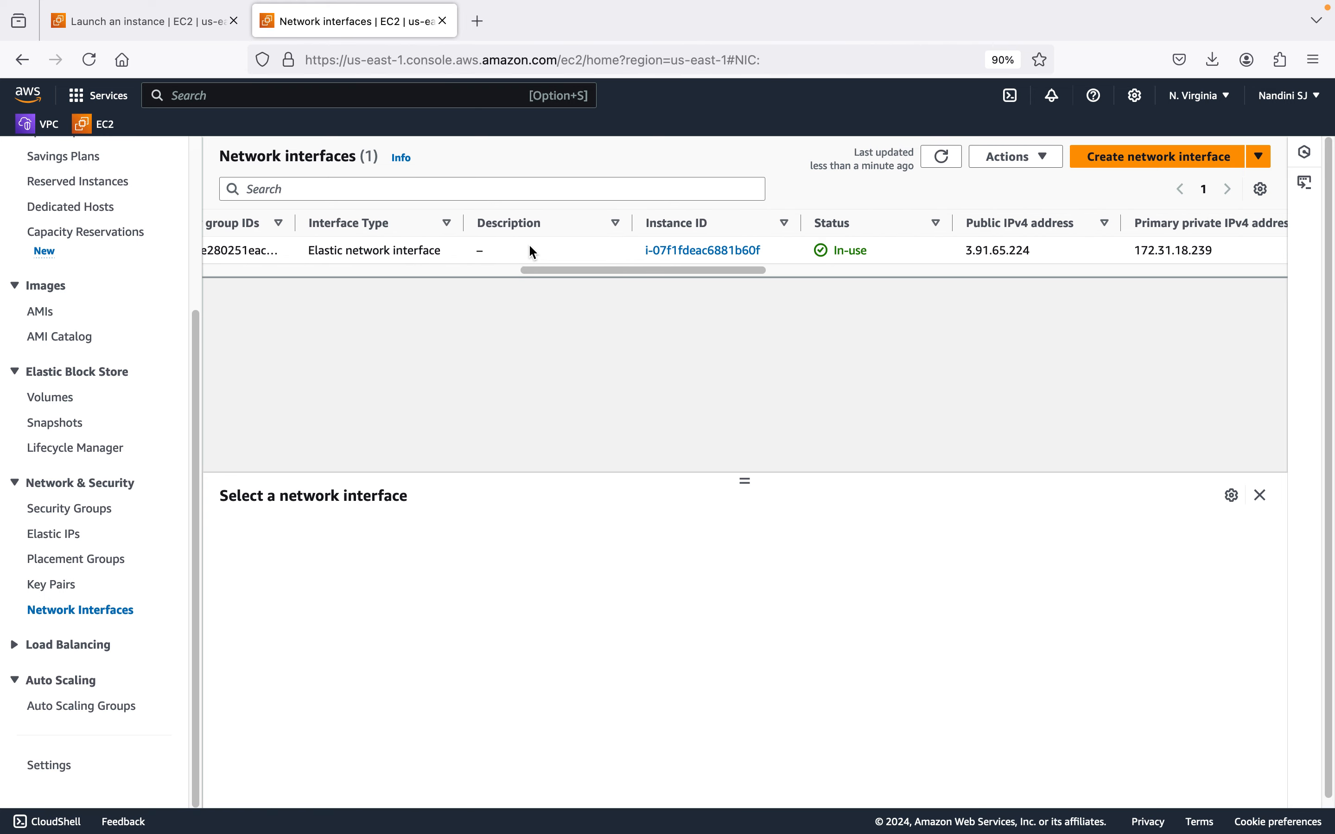
{"action": "left_click_drag", "start_coordinate": [625, 255], "coordinate": [775, 255]}
{"action": "scroll", "coordinate": [775, 255], "scroll_direction": "right", "scroll_amount": 10}
{"action": "scroll", "coordinate": [775, 254], "scroll_direction": "right", "scroll_amount": 4}
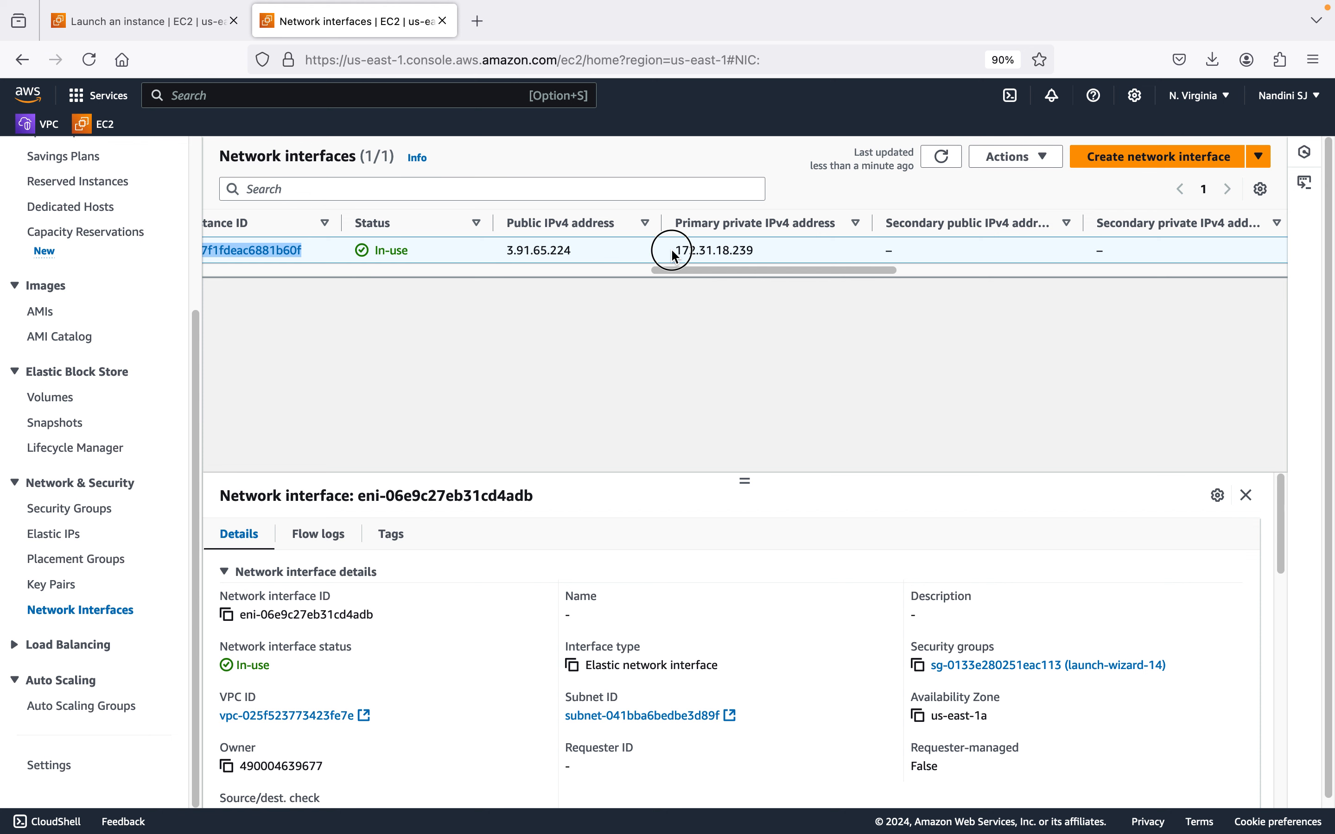
{"action": "left_click_drag", "start_coordinate": [674, 257], "coordinate": [763, 250]}
{"action": "scroll", "coordinate": [763, 252], "scroll_direction": "left", "scroll_amount": 15}
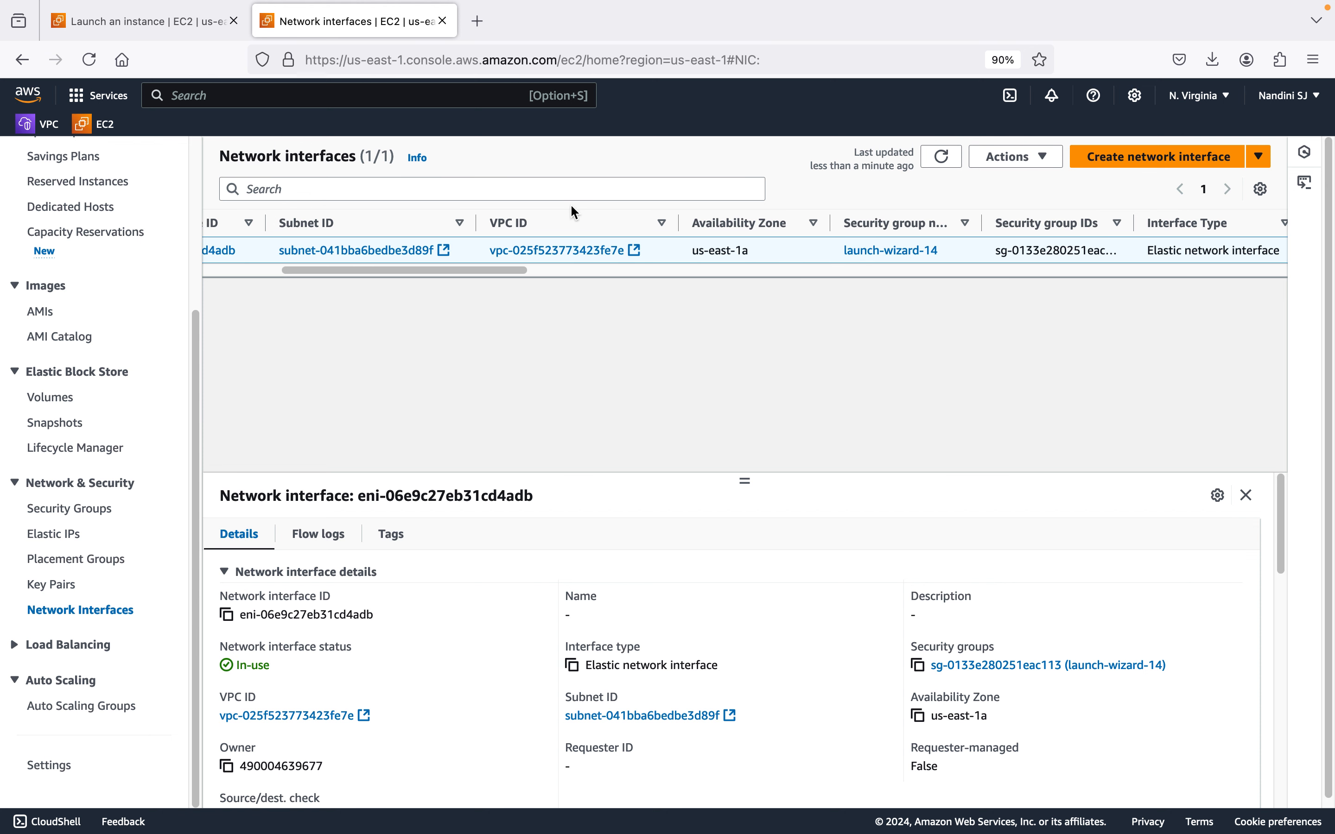
{"action": "scroll", "coordinate": [551, 237], "scroll_direction": "left", "scroll_amount": 9}
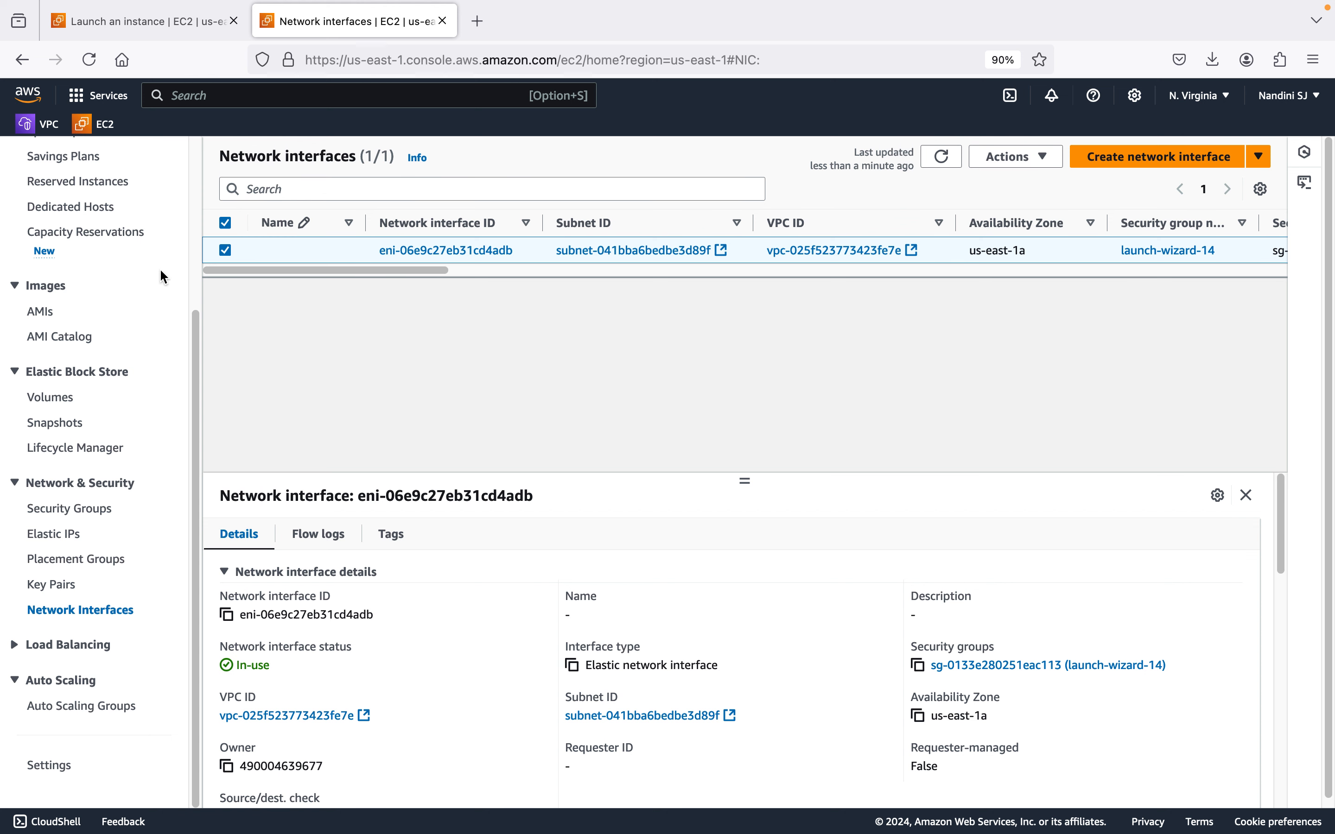
Step: Return to the launch page, list the running instances from the EC2 dashboard, and select cloud-institution-nic-demo
{"action": "scroll", "coordinate": [86, 256], "scroll_direction": "up", "scroll_amount": 5}
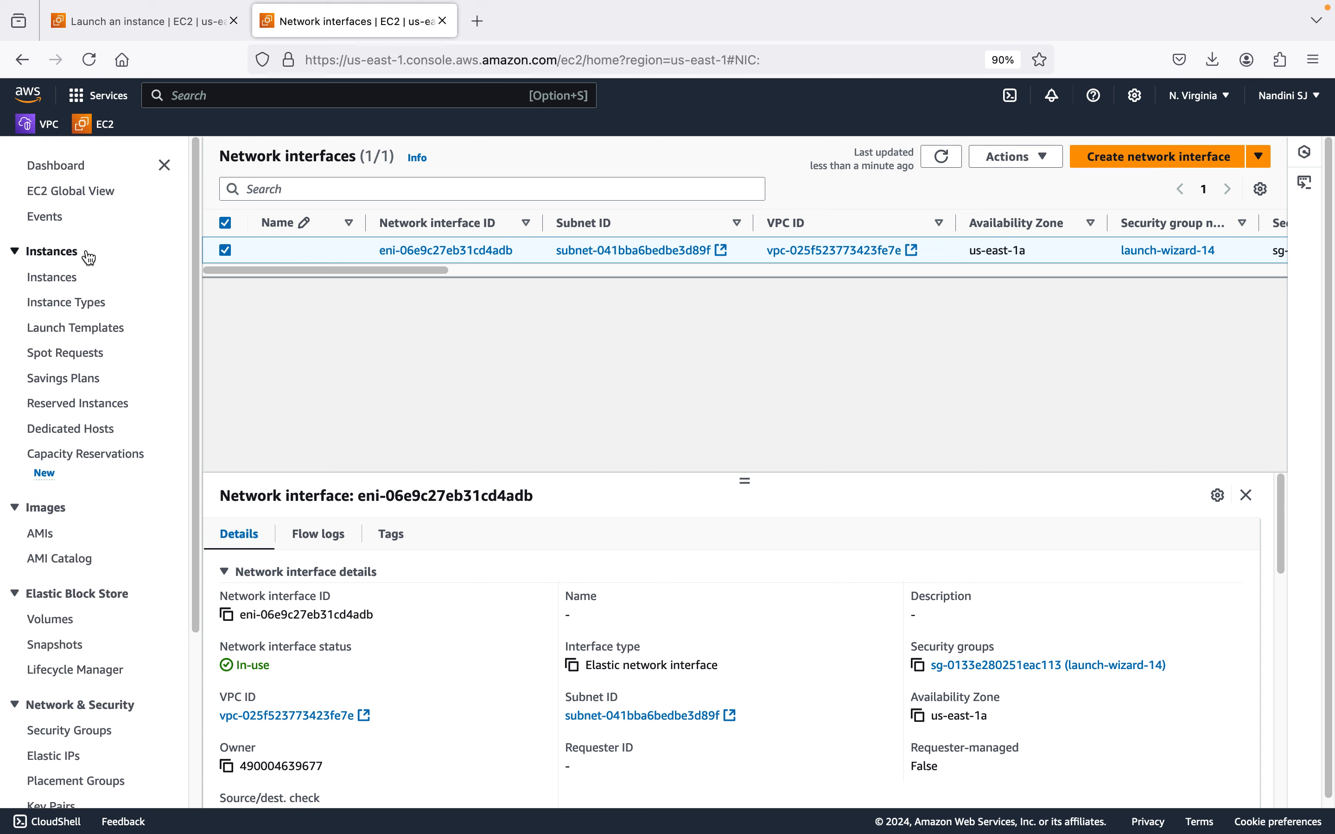
{"action": "left_click", "coordinate": [138, 23]}
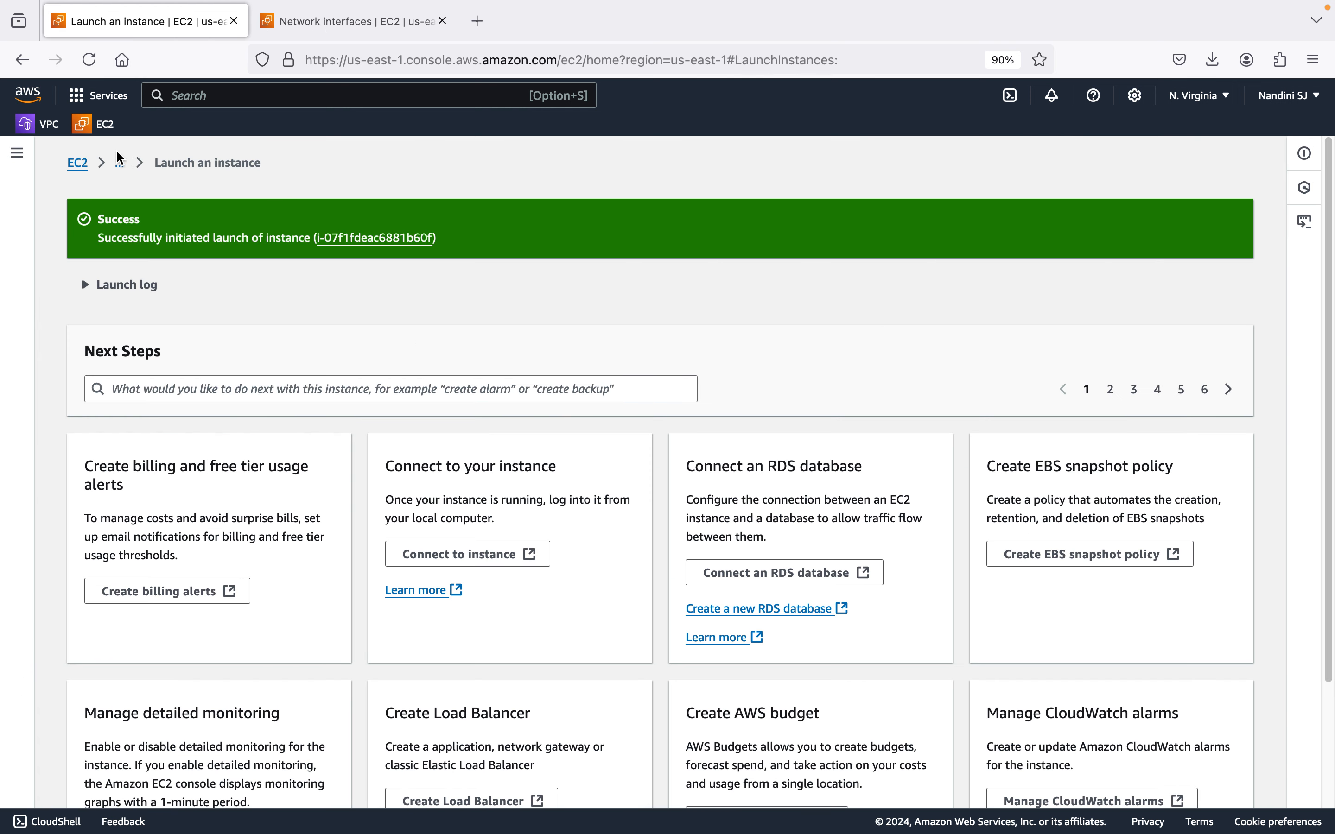
{"action": "left_click", "coordinate": [85, 165]}
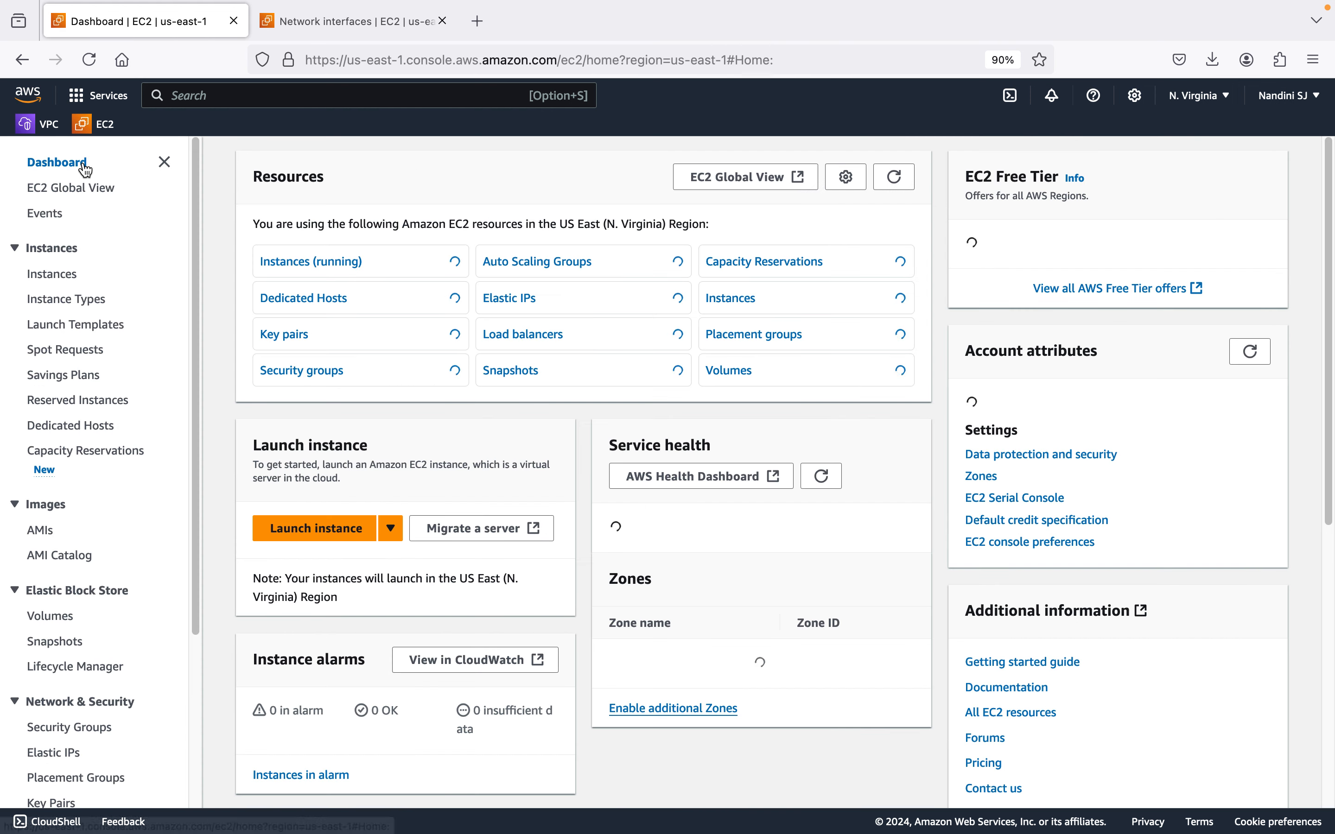
{"action": "left_click", "coordinate": [316, 268]}
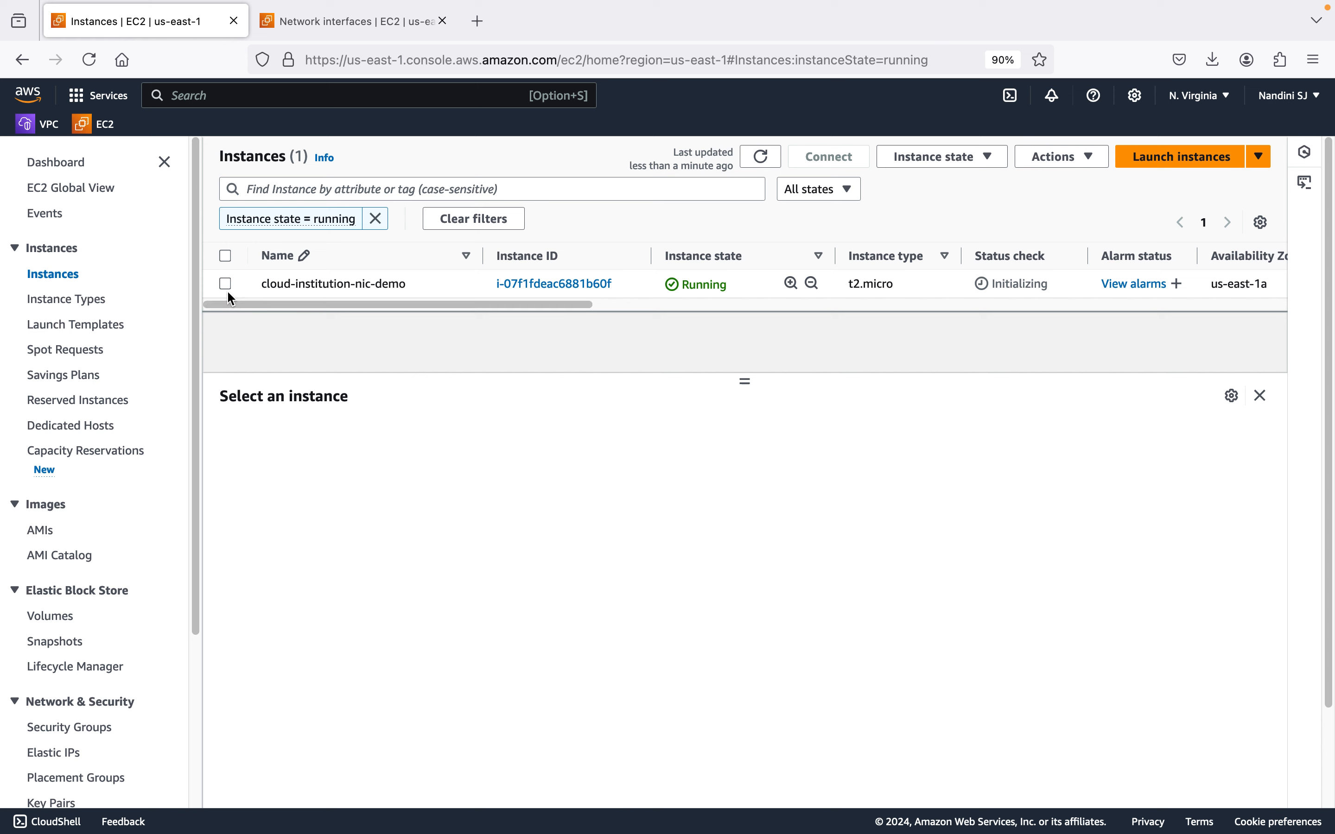
{"action": "left_click", "coordinate": [226, 285]}
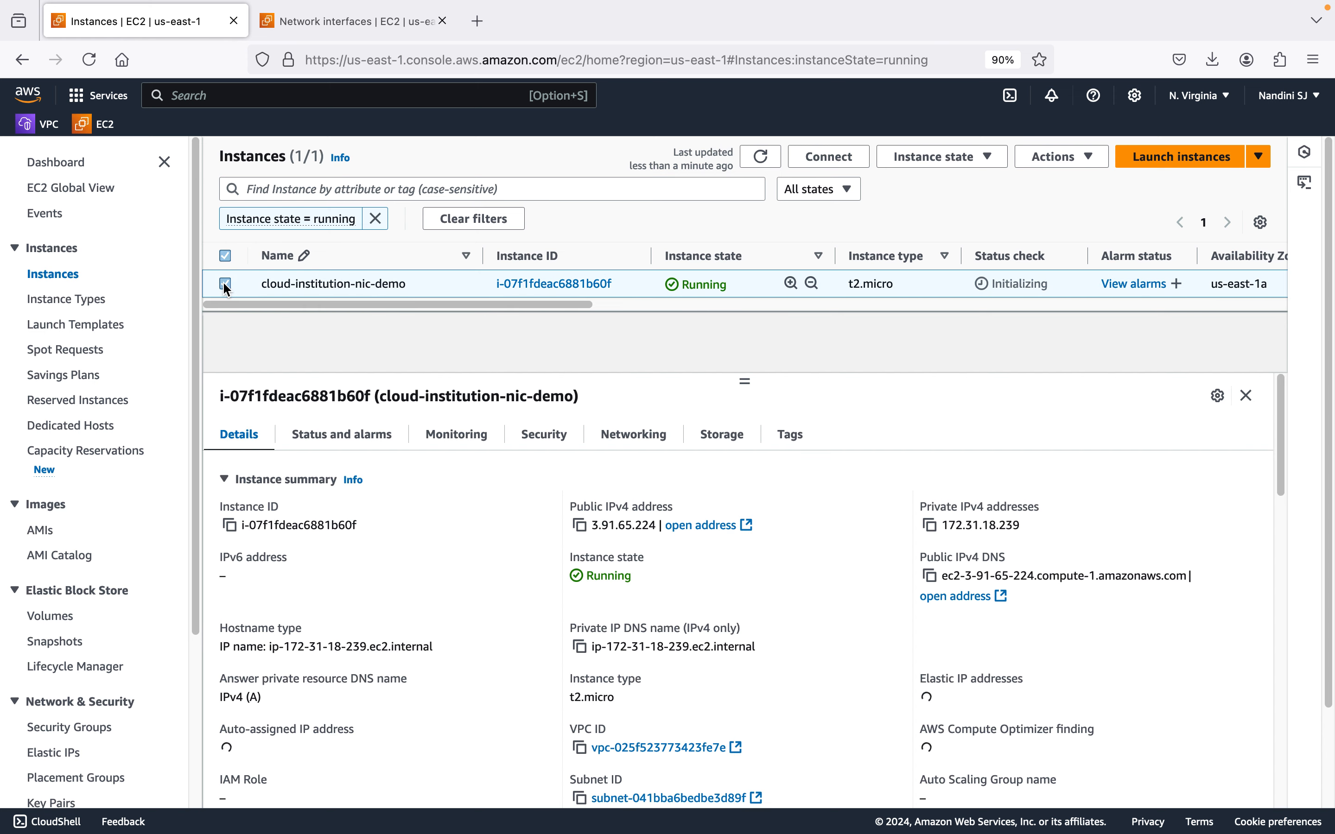
Step: Connect to the cloud-institution-nic-demo instance through EC2 Instance Connect using its public IPv4 address and the username ec2-user
{"action": "left_click", "coordinate": [860, 164]}
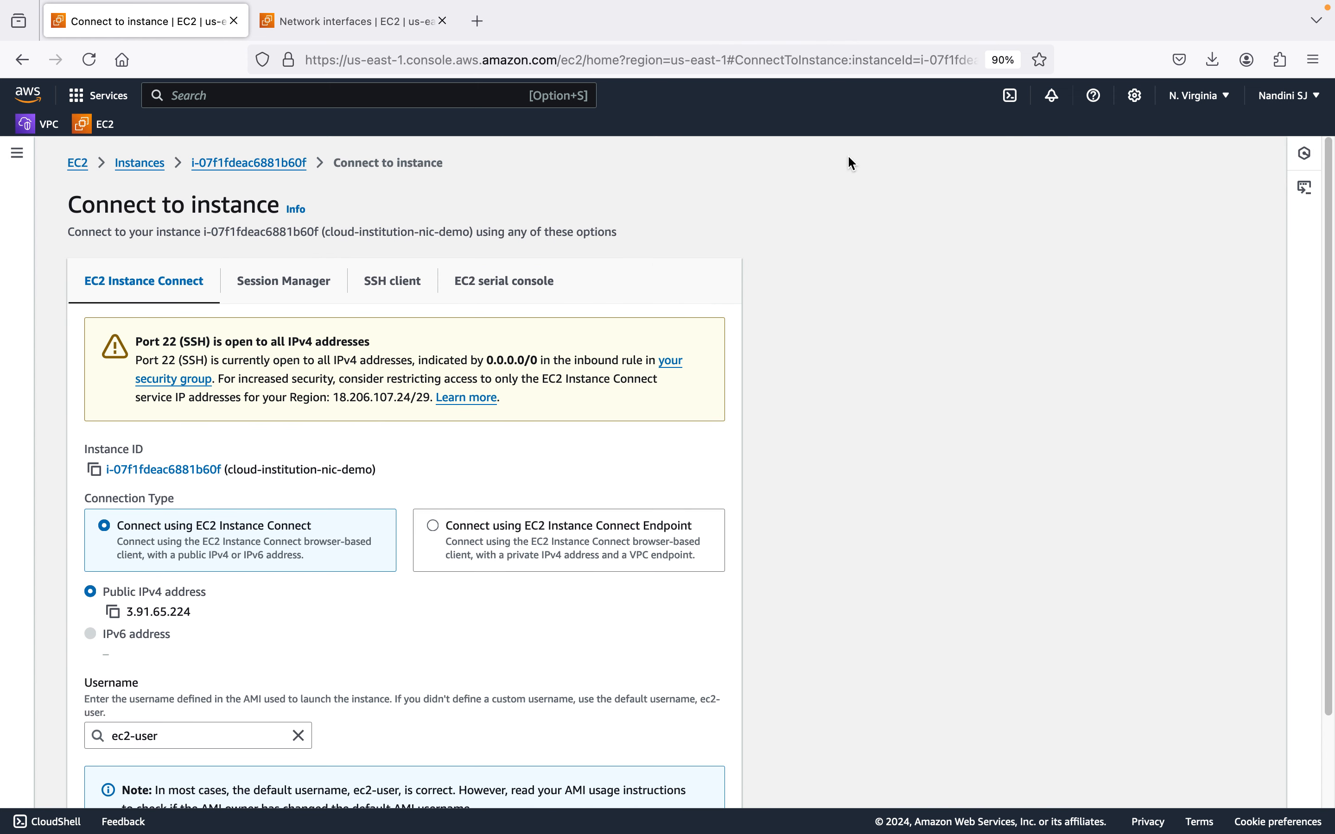
{"action": "scroll", "coordinate": [250, 440], "scroll_direction": "down", "scroll_amount": 1}
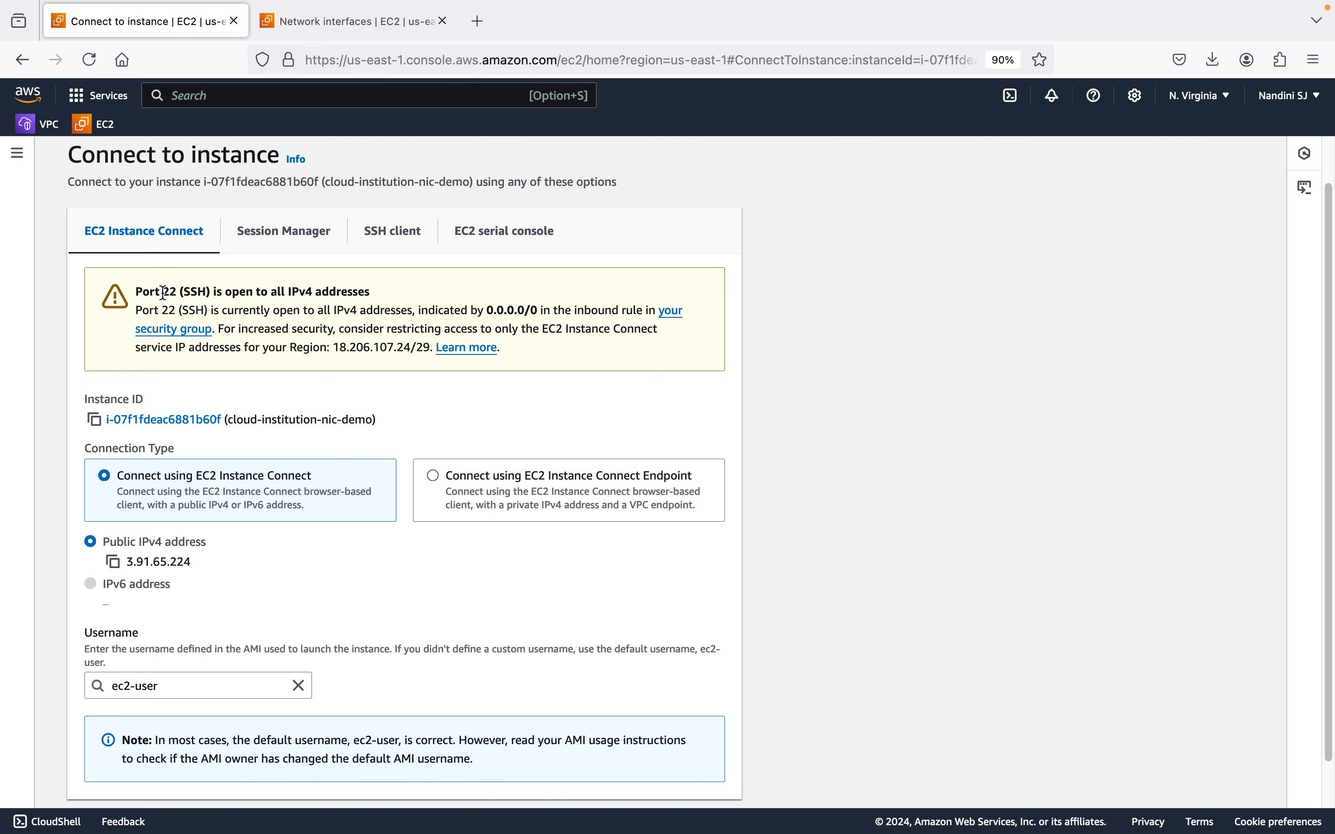
{"action": "scroll", "coordinate": [229, 318], "scroll_direction": "down", "scroll_amount": 1}
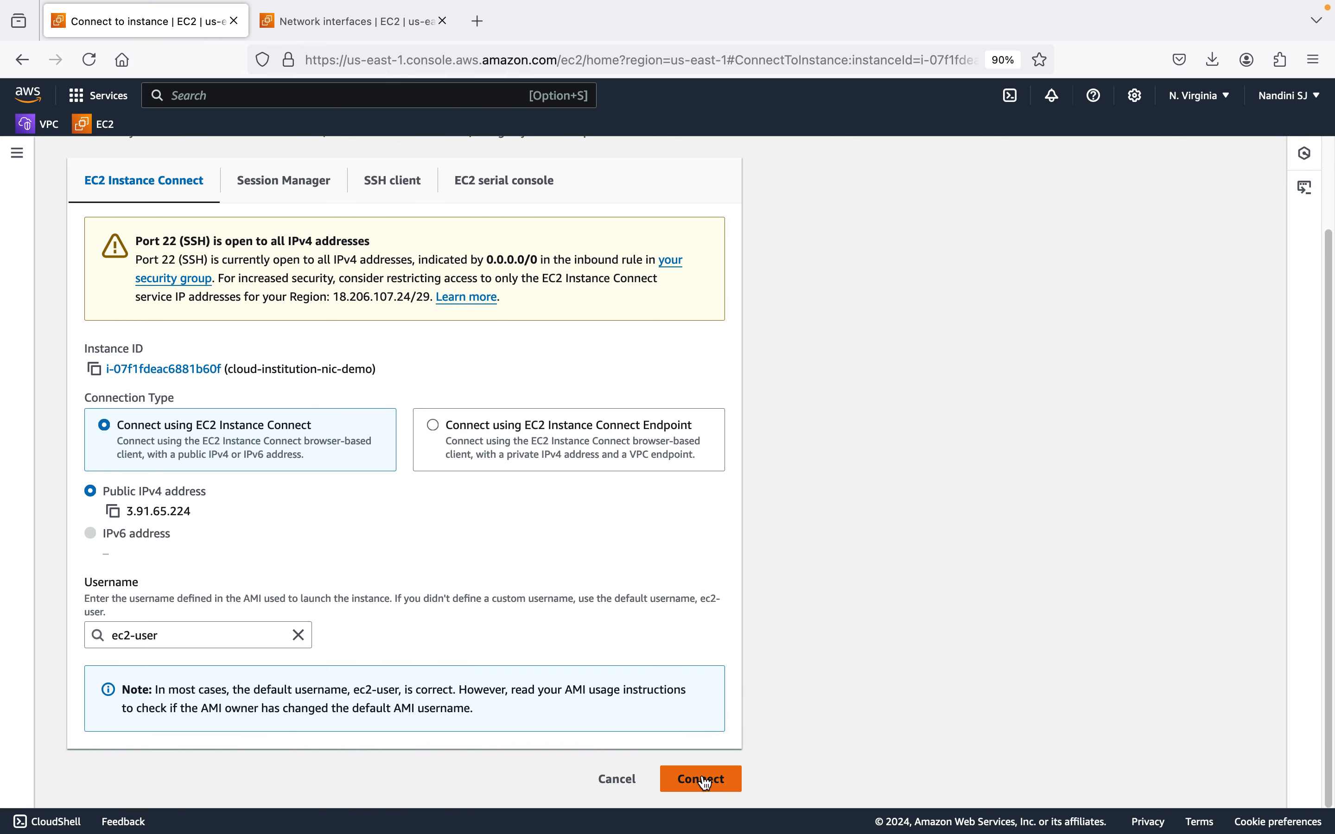
{"action": "left_click", "coordinate": [708, 781]}
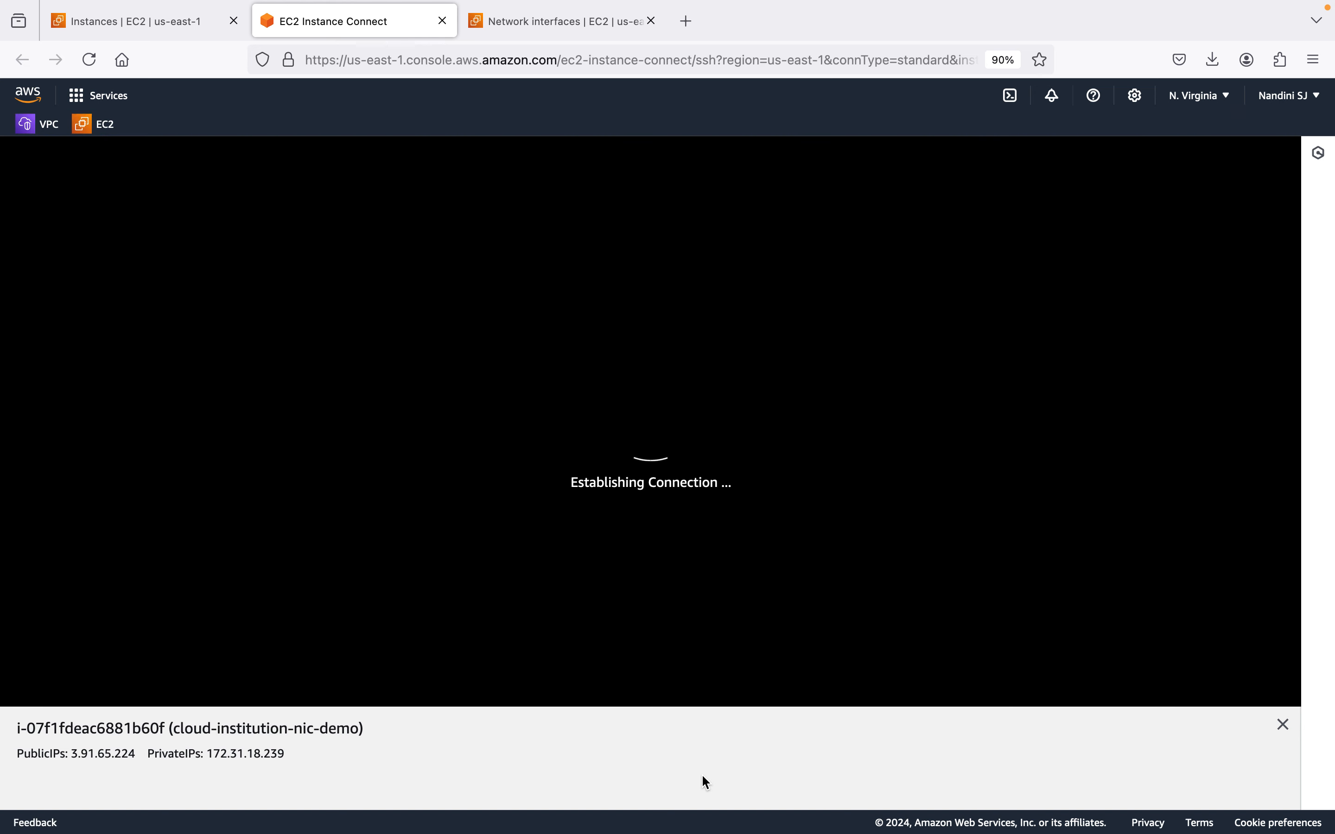
{"action": "mouse_move", "coordinate": [574, 832]}
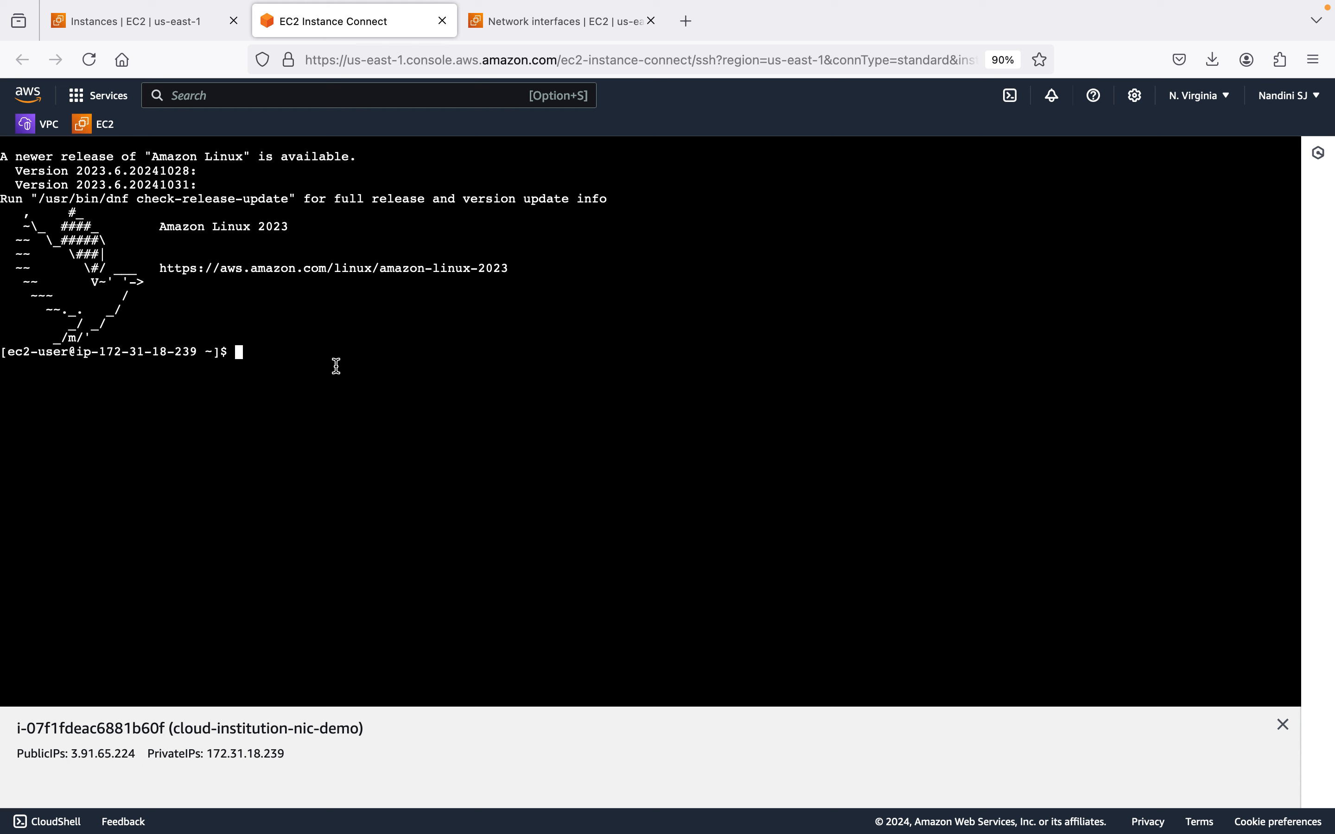
Step: Run ifconfig in the instance's terminal to list its network interfaces
{"action": "double_click", "coordinate": [38, 353]}
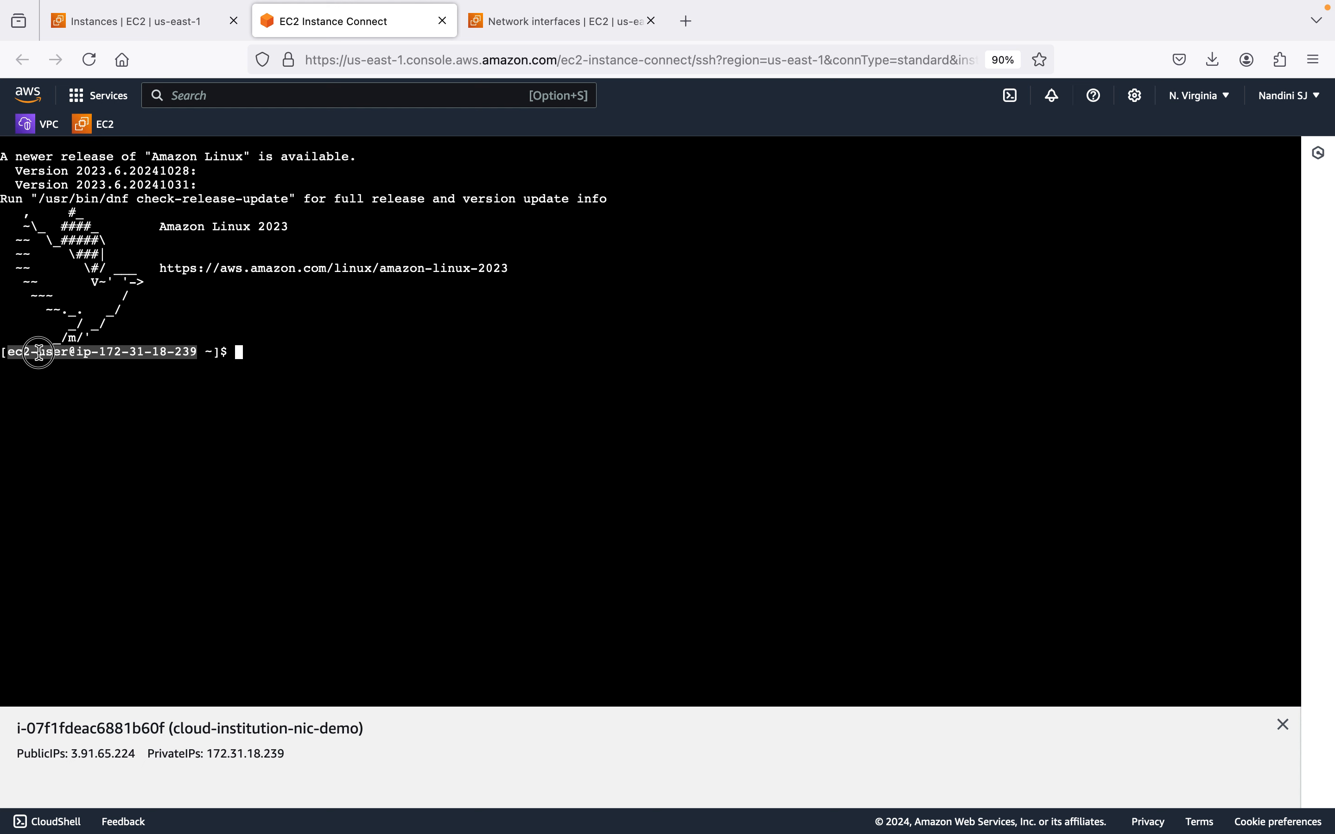
{"action": "left_click", "coordinate": [71, 353]}
{"action": "type", "text": "ifconfig"}
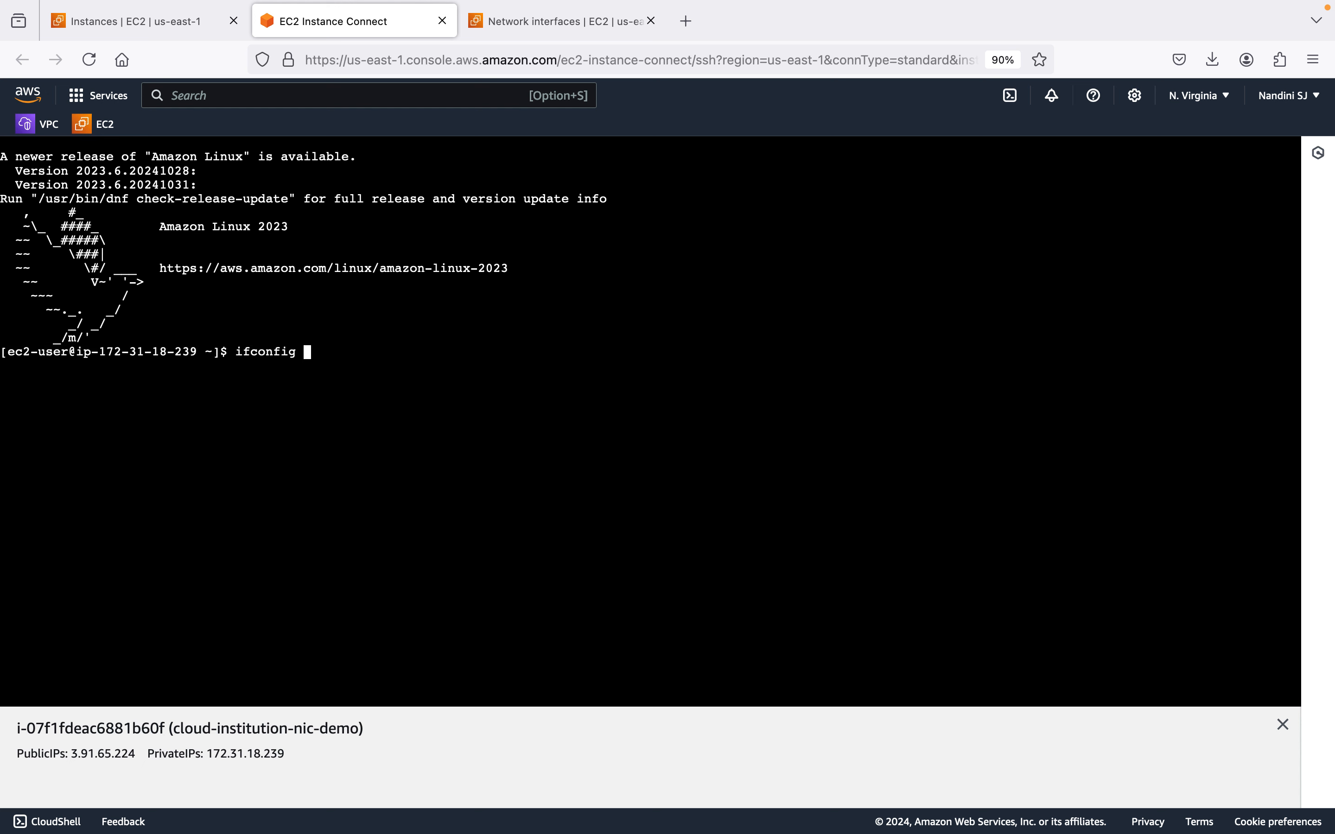
{"action": "key", "text": "Return"}
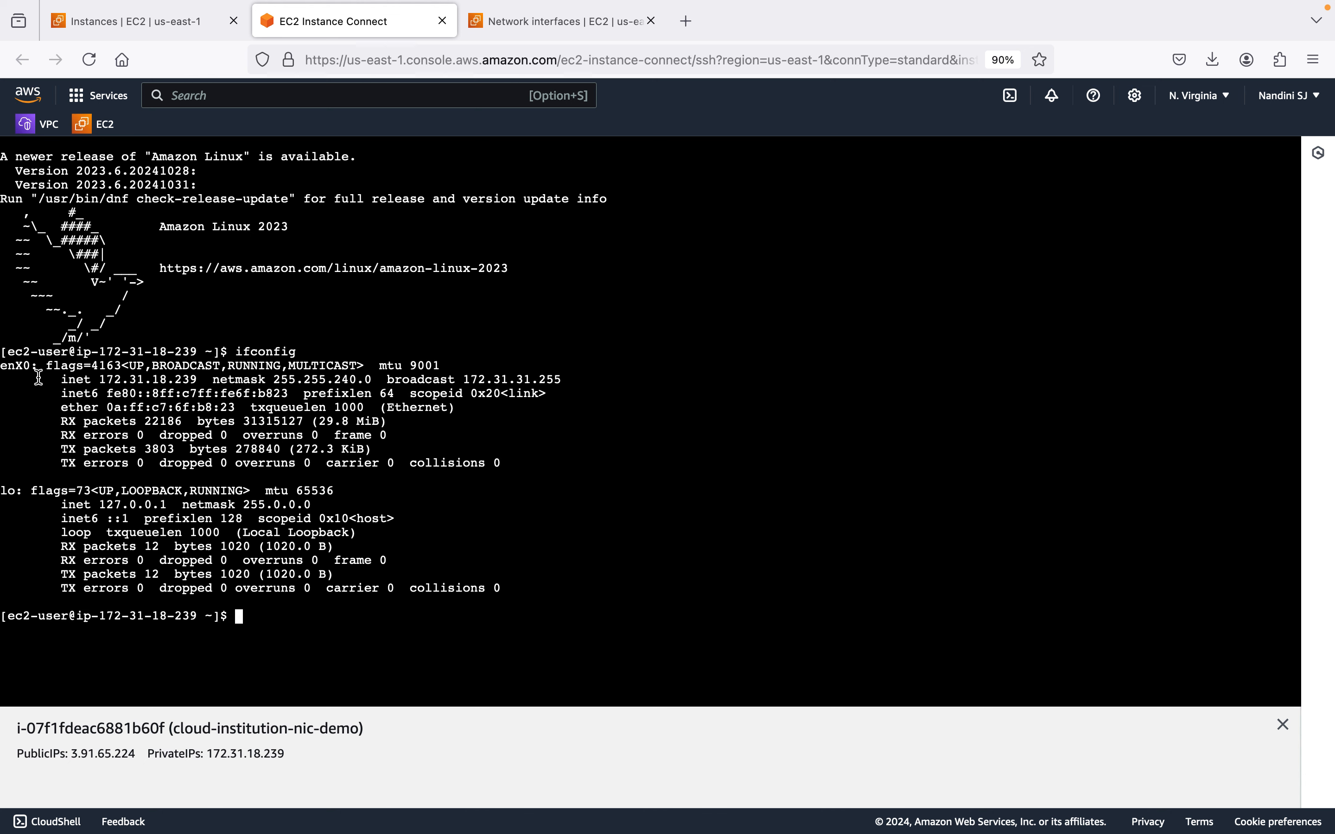
Step: Examine the ifconfig output for the enX0 and lo interfaces, including the inet address of enX0
{"action": "left_click_drag", "start_coordinate": [3, 365], "coordinate": [170, 589]}
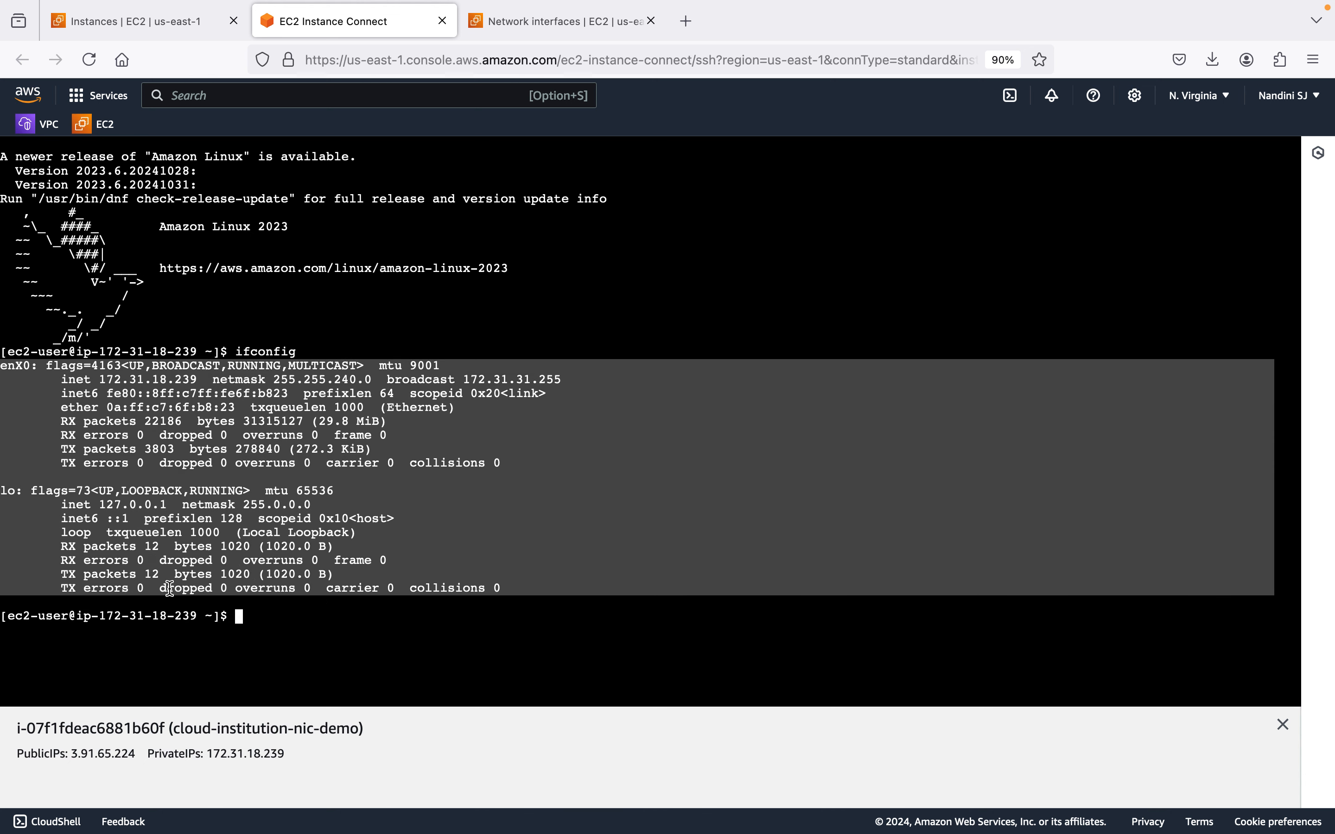
{"action": "left_click", "coordinate": [32, 370]}
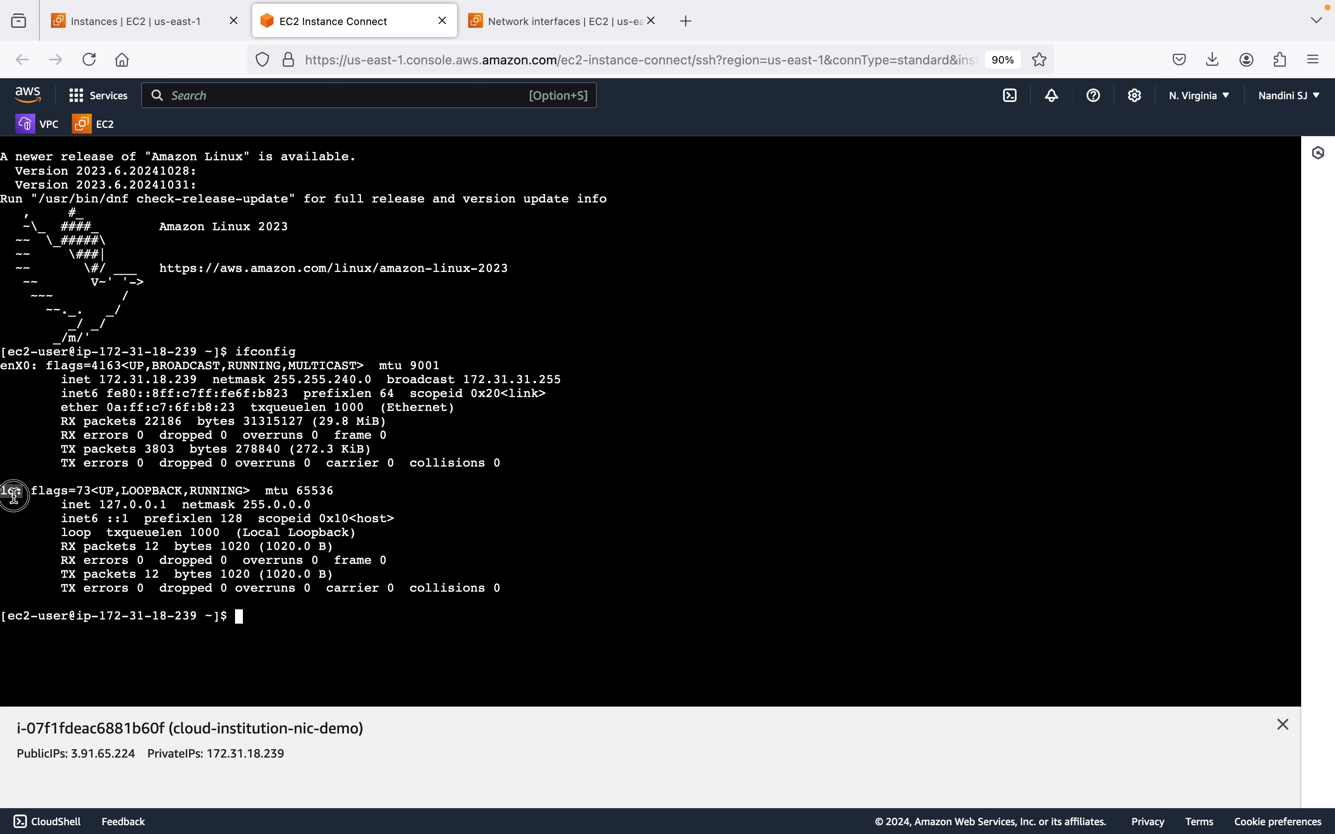
{"action": "left_click_drag", "start_coordinate": [3, 492], "coordinate": [167, 598]}
{"action": "left_click", "coordinate": [115, 495]}
{"action": "double_click", "coordinate": [114, 493]}
{"action": "double_click", "coordinate": [167, 598]}
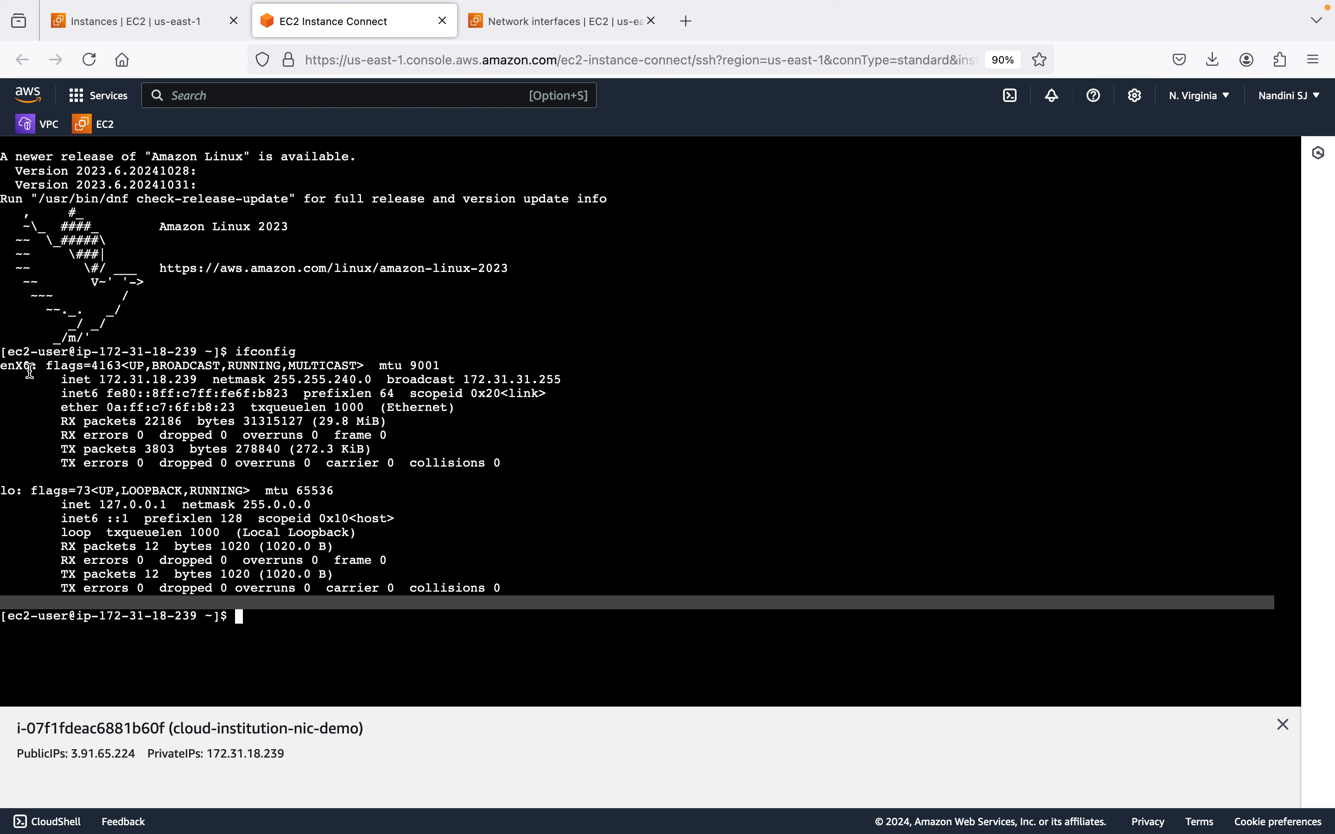
{"action": "left_click_drag", "start_coordinate": [32, 369], "coordinate": [3, 368]}
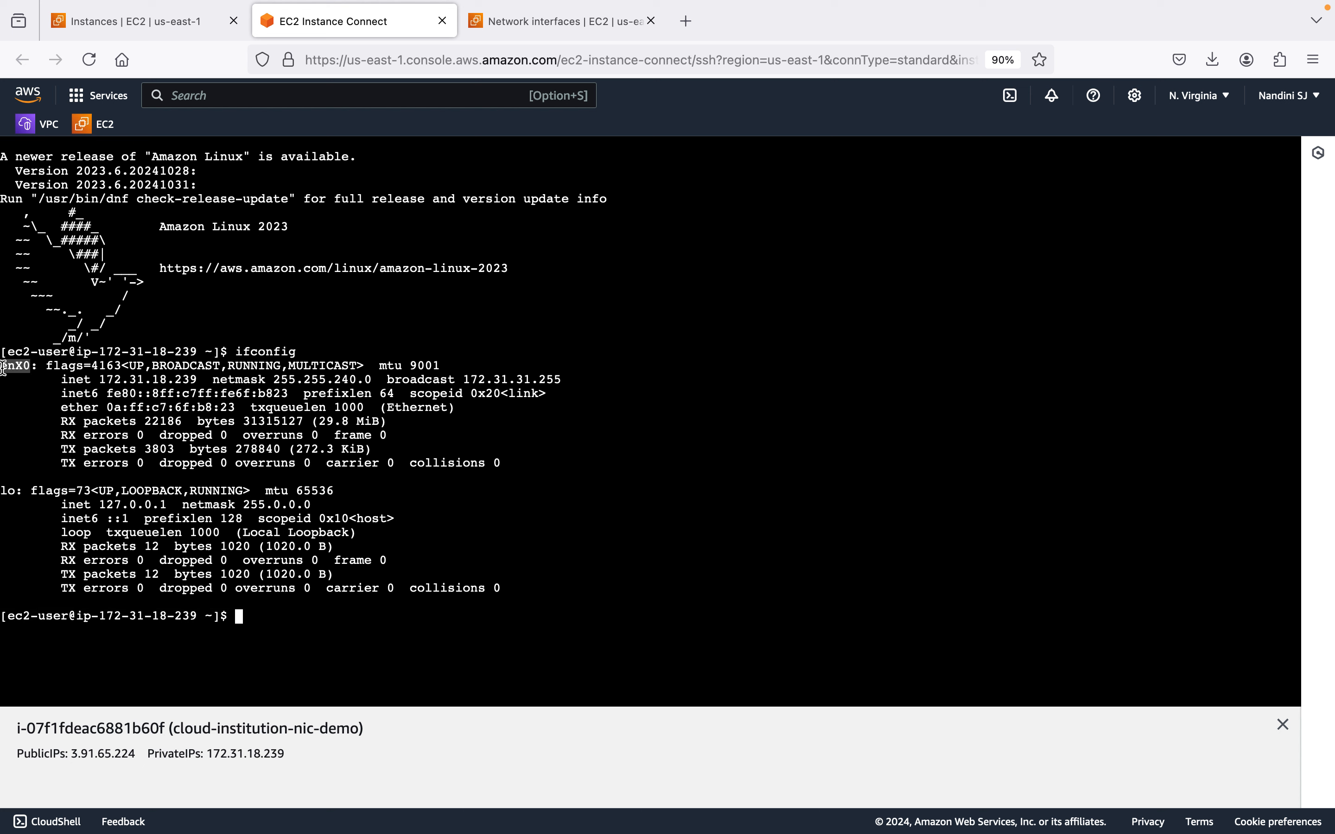
{"action": "double_click", "coordinate": [148, 381]}
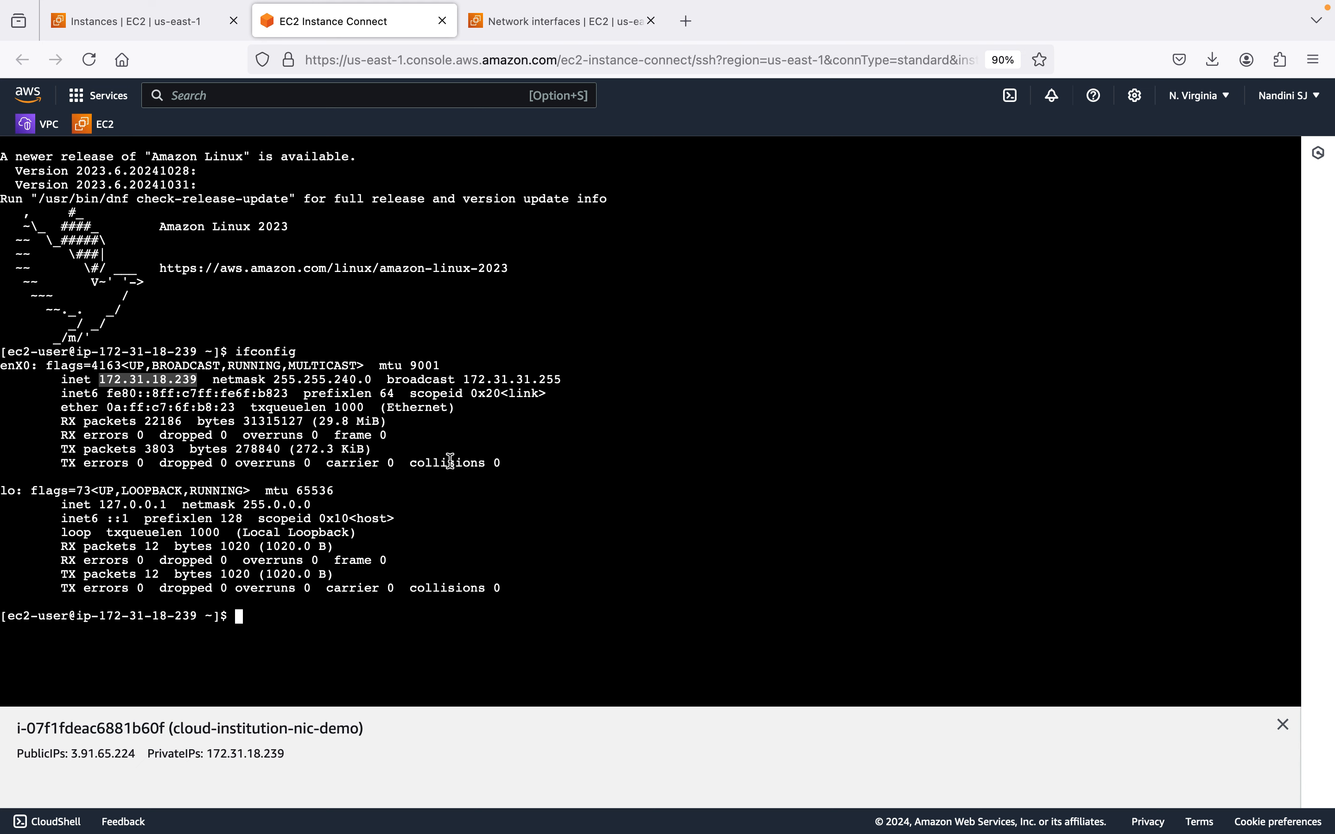
Step: Compare the primary private IPv4 address in the Network Interfaces list with the inet address of enX0 in the terminal
{"action": "left_click", "coordinate": [498, 33]}
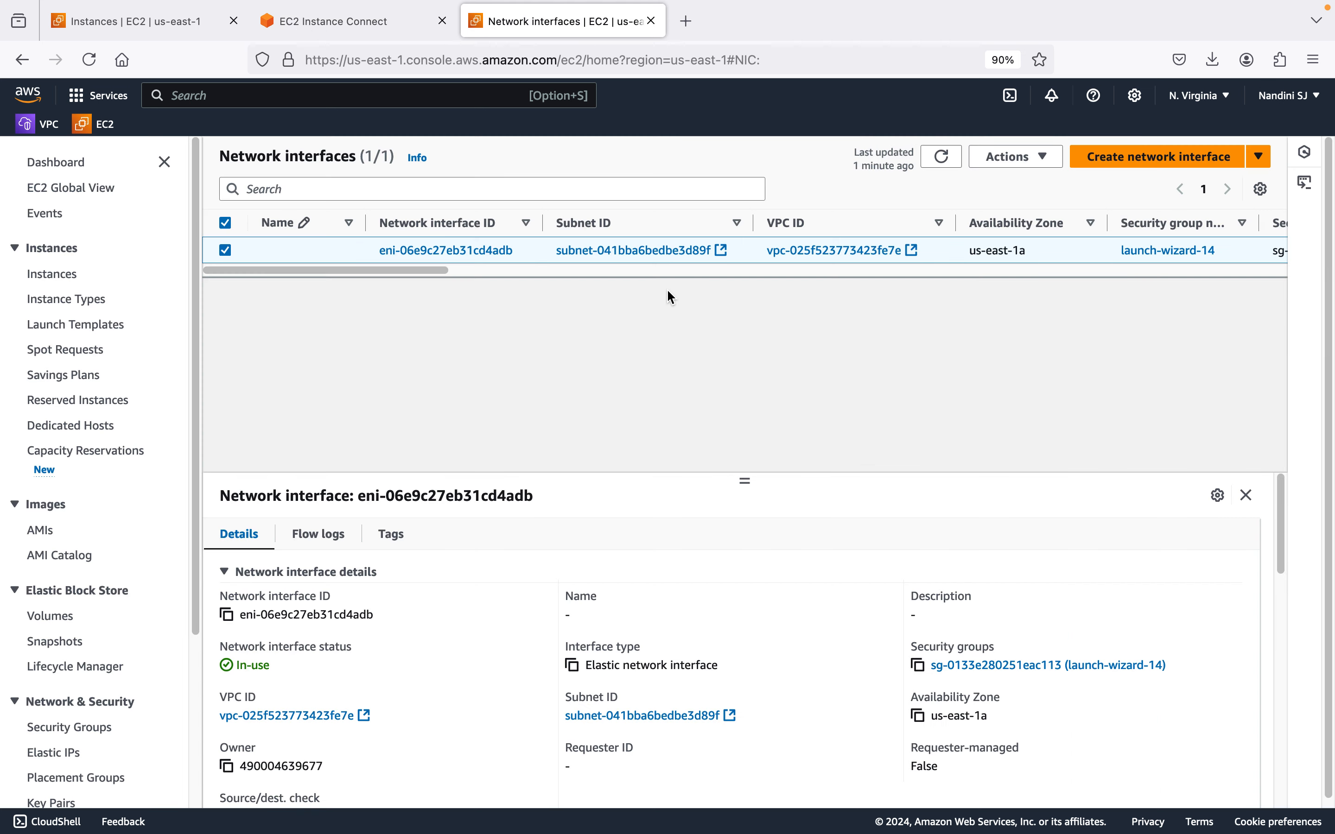
{"action": "left_click", "coordinate": [690, 270]}
{"action": "left_click_drag", "start_coordinate": [691, 271], "coordinate": [328, 274]}
{"action": "left_click", "coordinate": [808, 270]}
{"action": "left_click", "coordinate": [815, 274]}
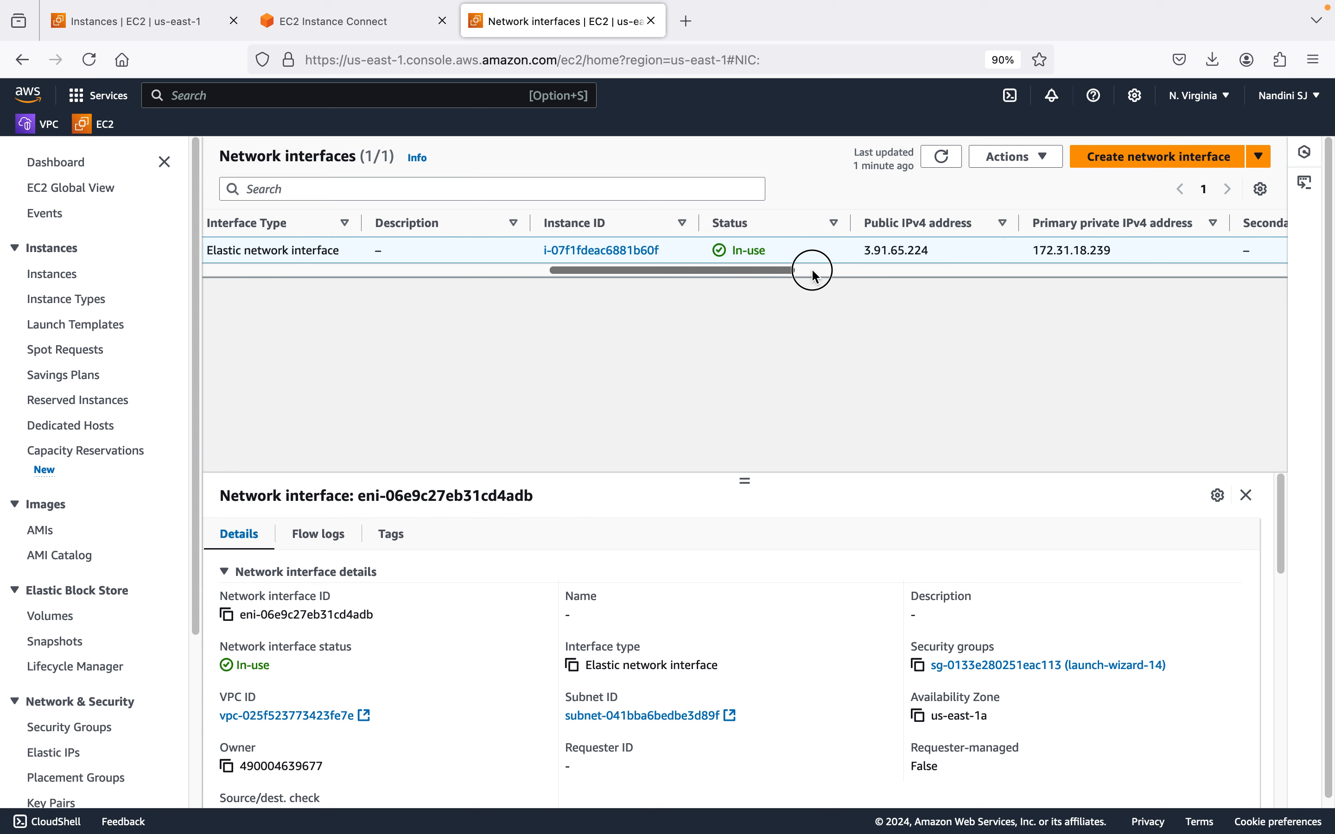
{"action": "left_click", "coordinate": [815, 270]}
{"action": "left_click", "coordinate": [662, 270]}
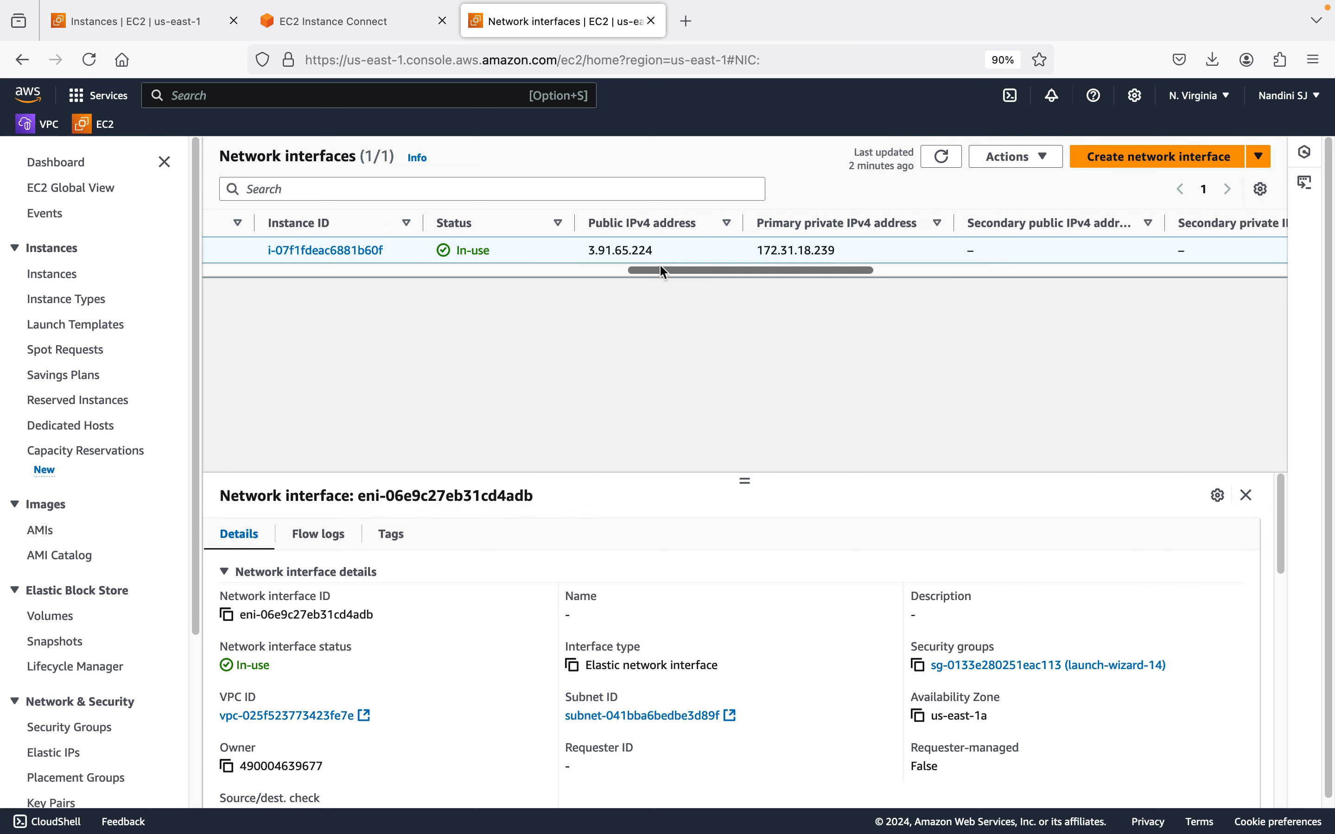
{"action": "left_click_drag", "start_coordinate": [665, 271], "coordinate": [798, 270]}
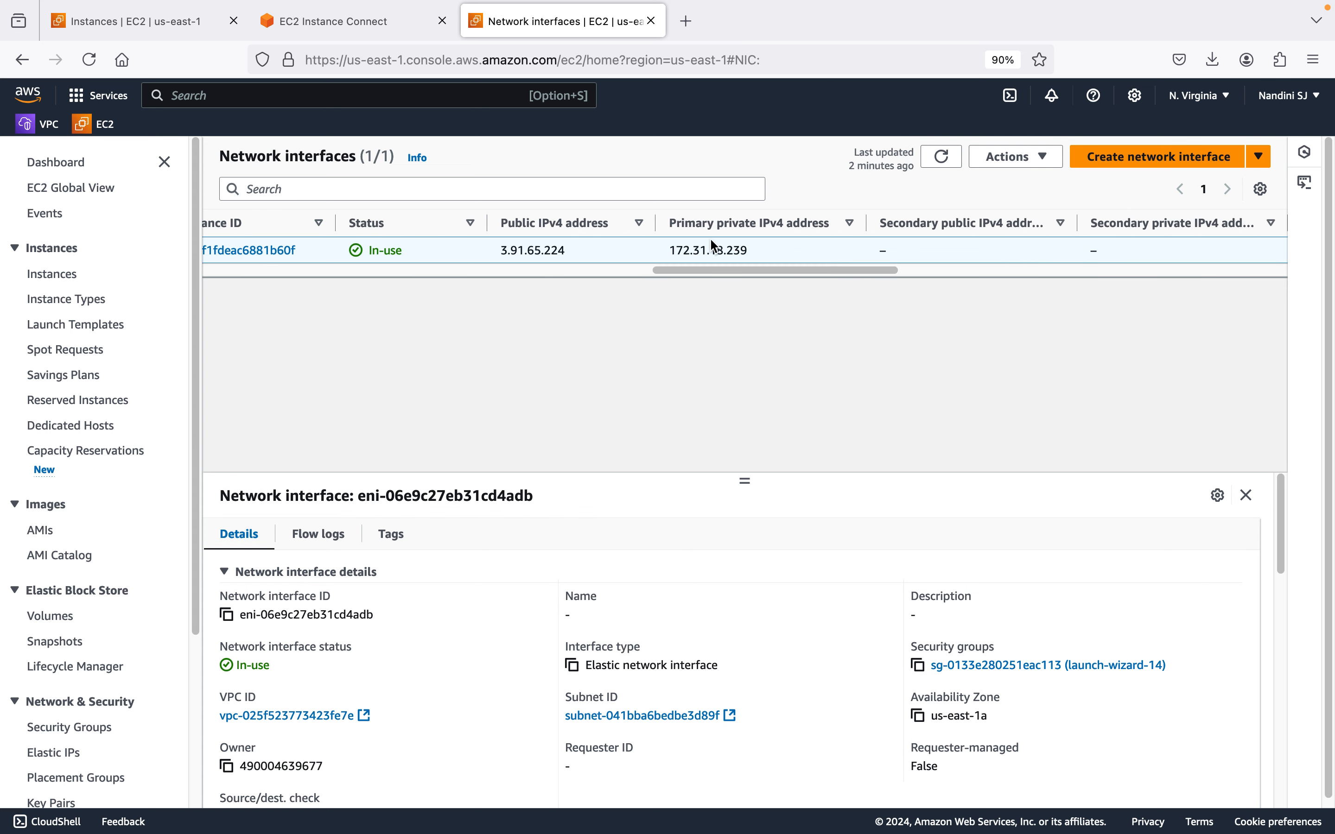
{"action": "left_click_drag", "start_coordinate": [674, 250], "coordinate": [763, 256]}
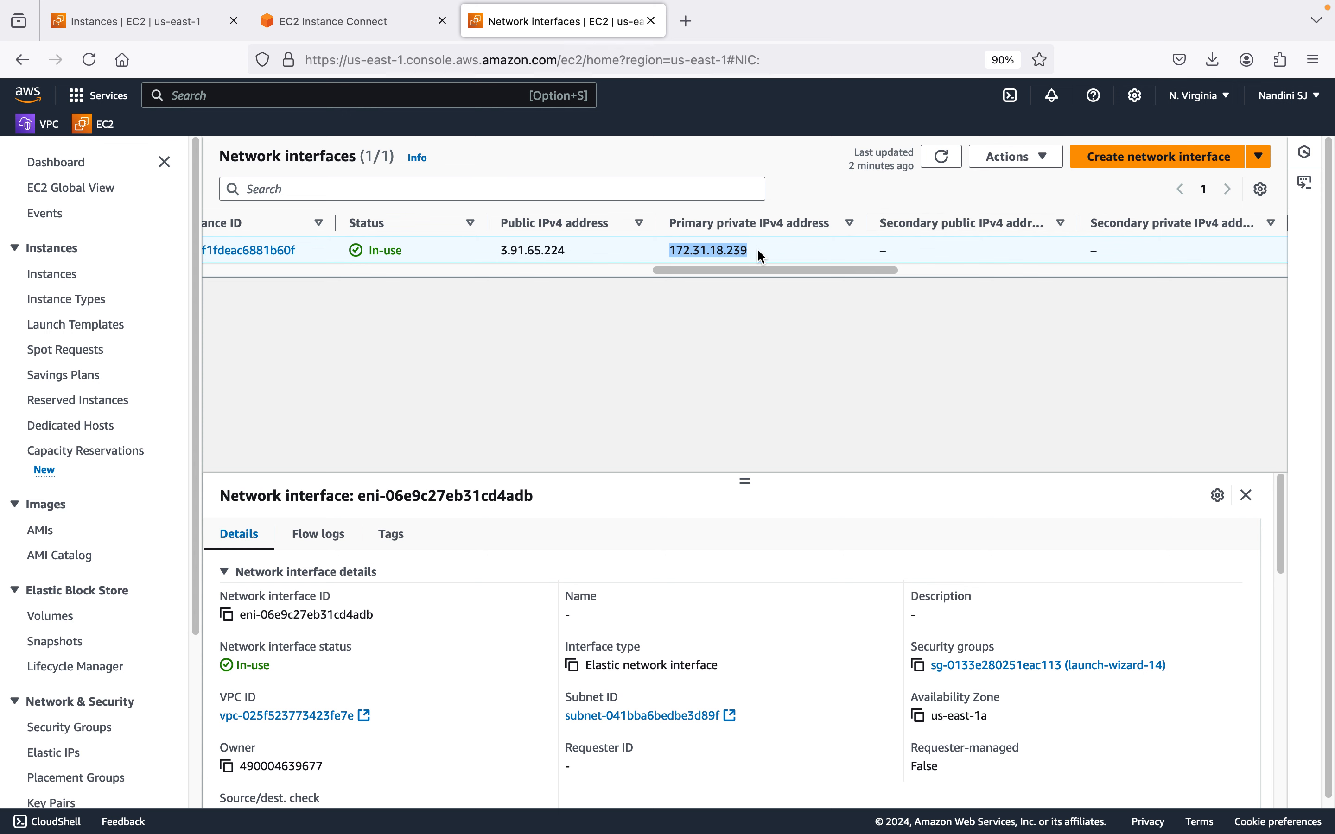
{"action": "left_click", "coordinate": [361, 21]}
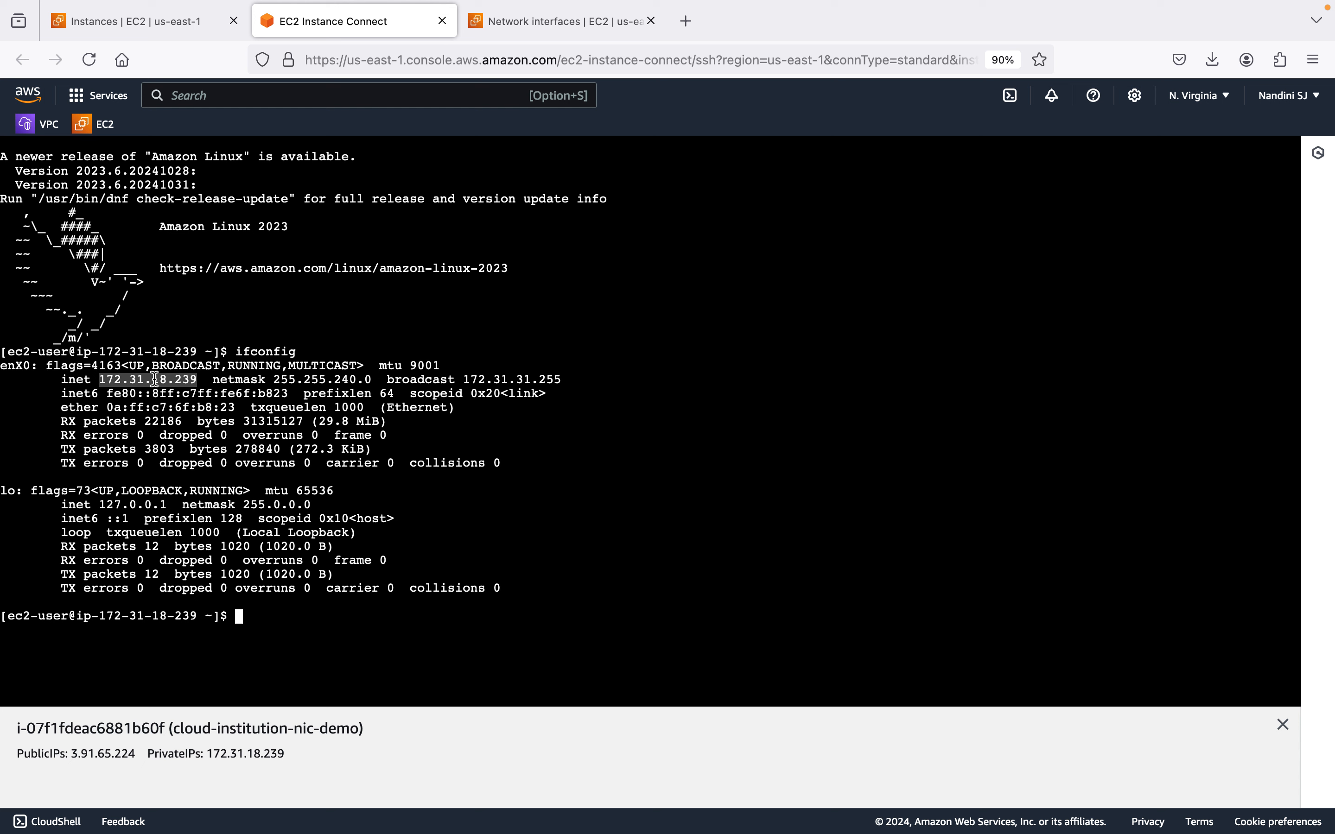
{"action": "left_click", "coordinate": [202, 418]}
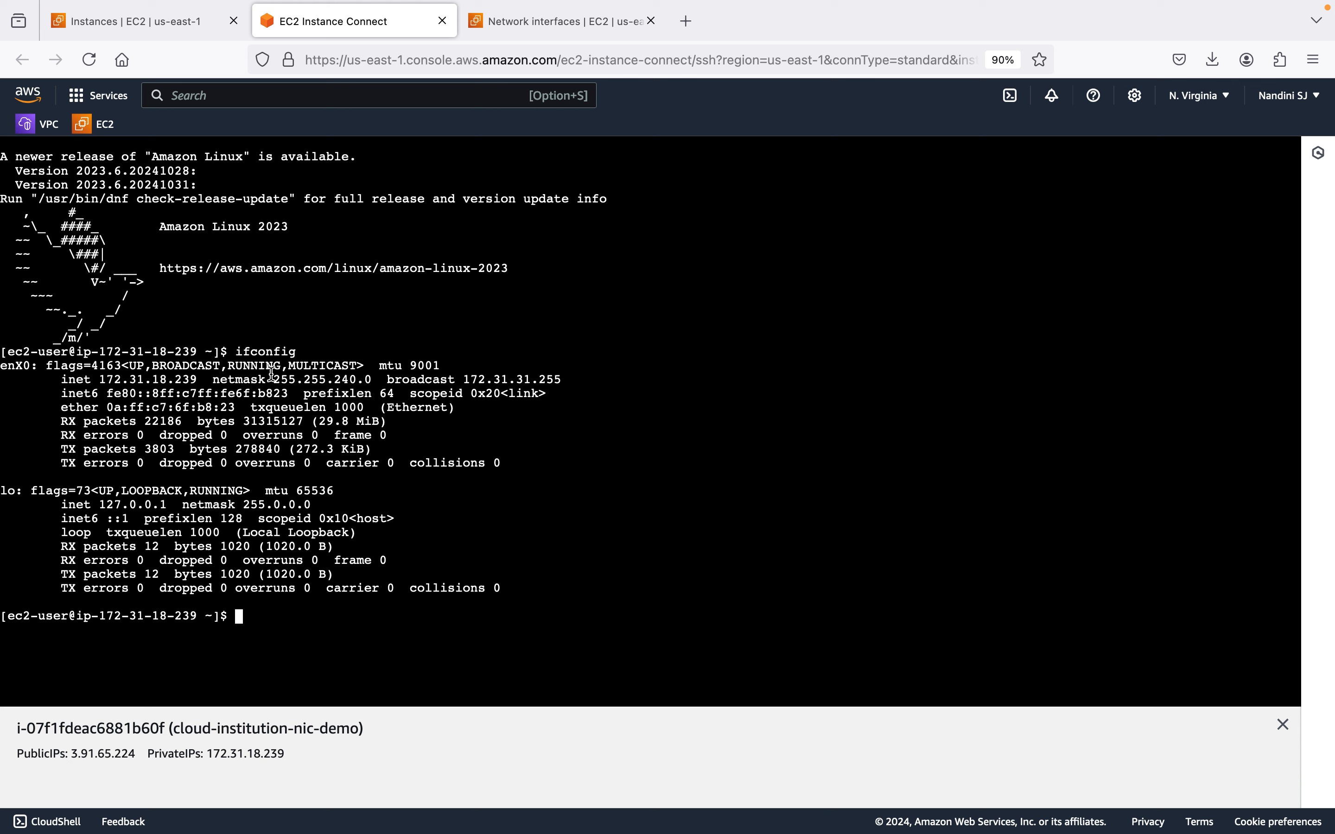
Step: Start creating a network interface from the Network Interfaces list and set its description to my-nic
{"action": "mouse_move", "coordinate": [206, 35]}
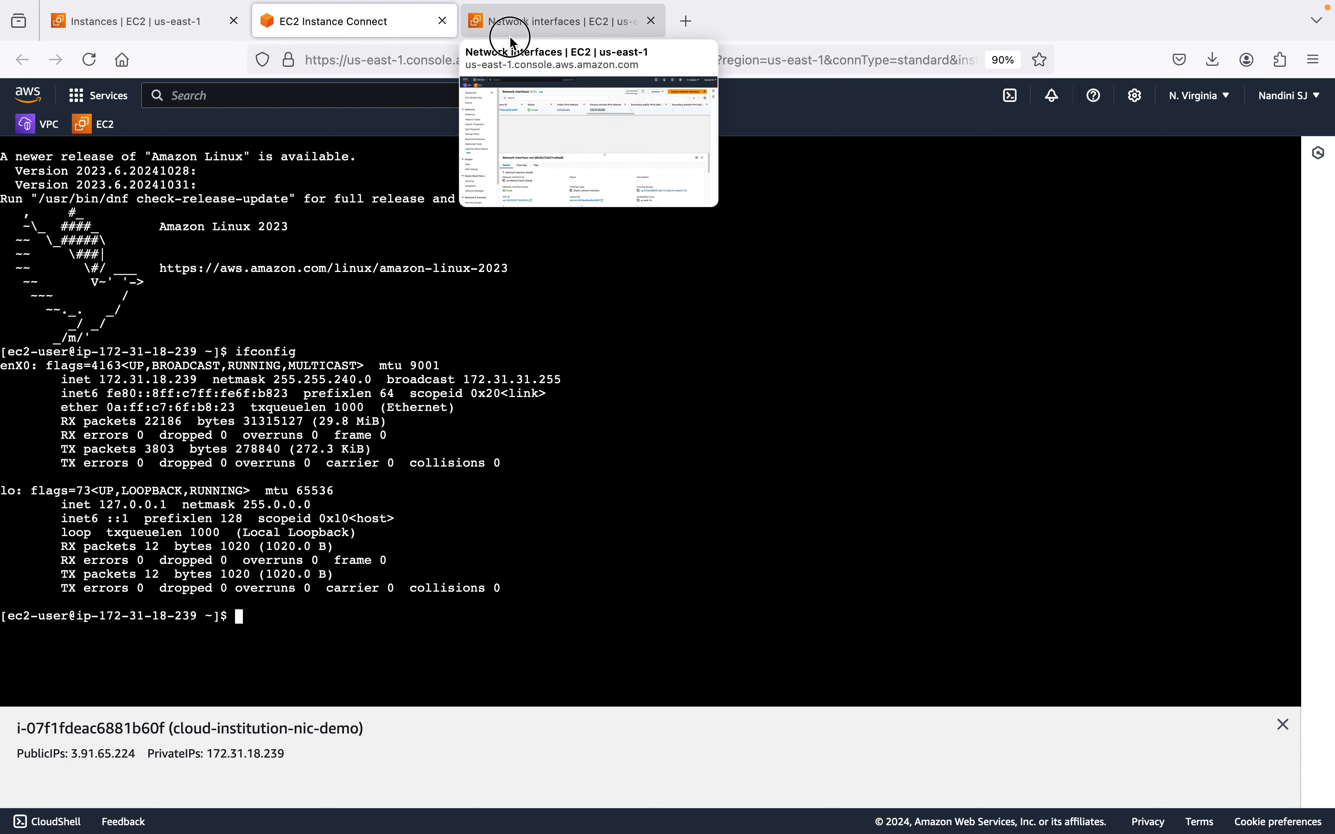
{"action": "left_click", "coordinate": [499, 22]}
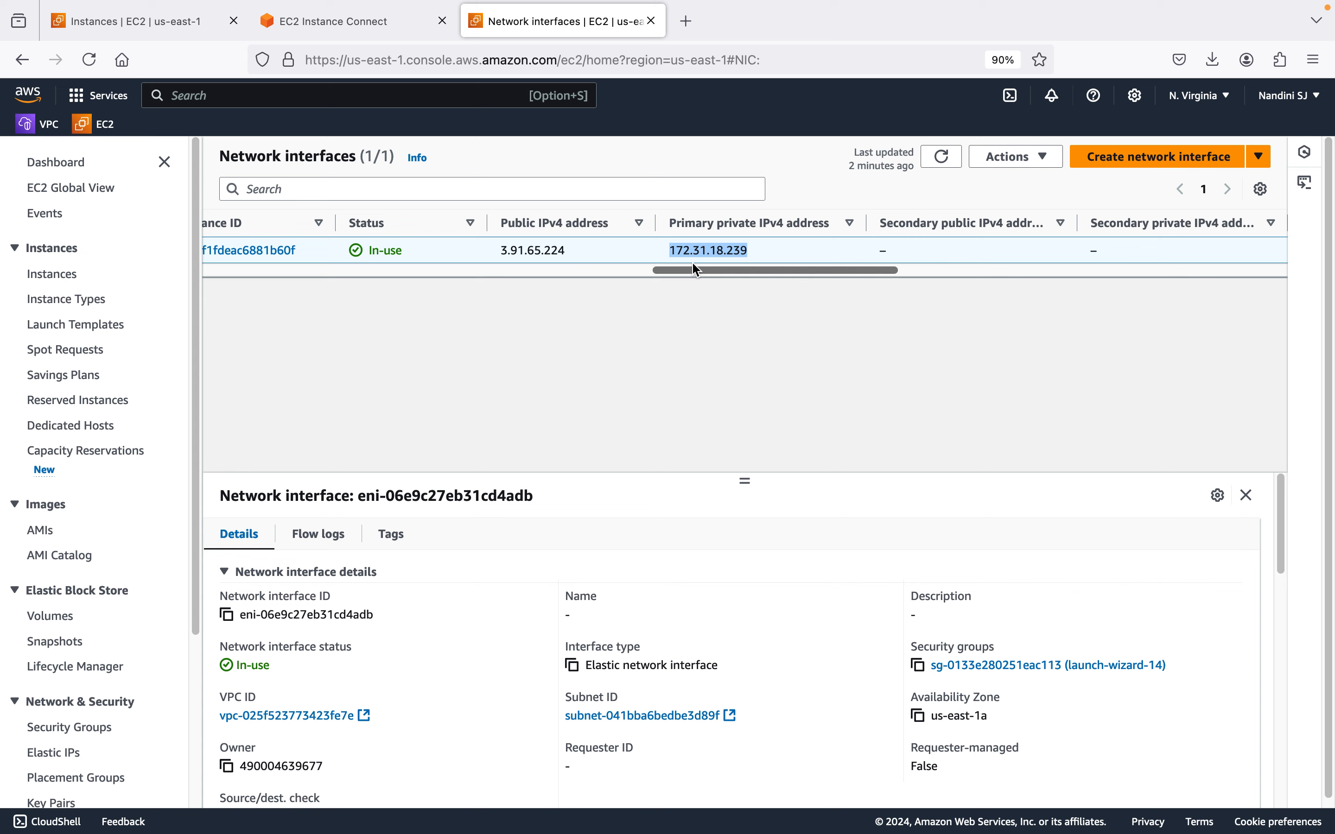
{"action": "left_click_drag", "start_coordinate": [696, 279], "coordinate": [140, 238]}
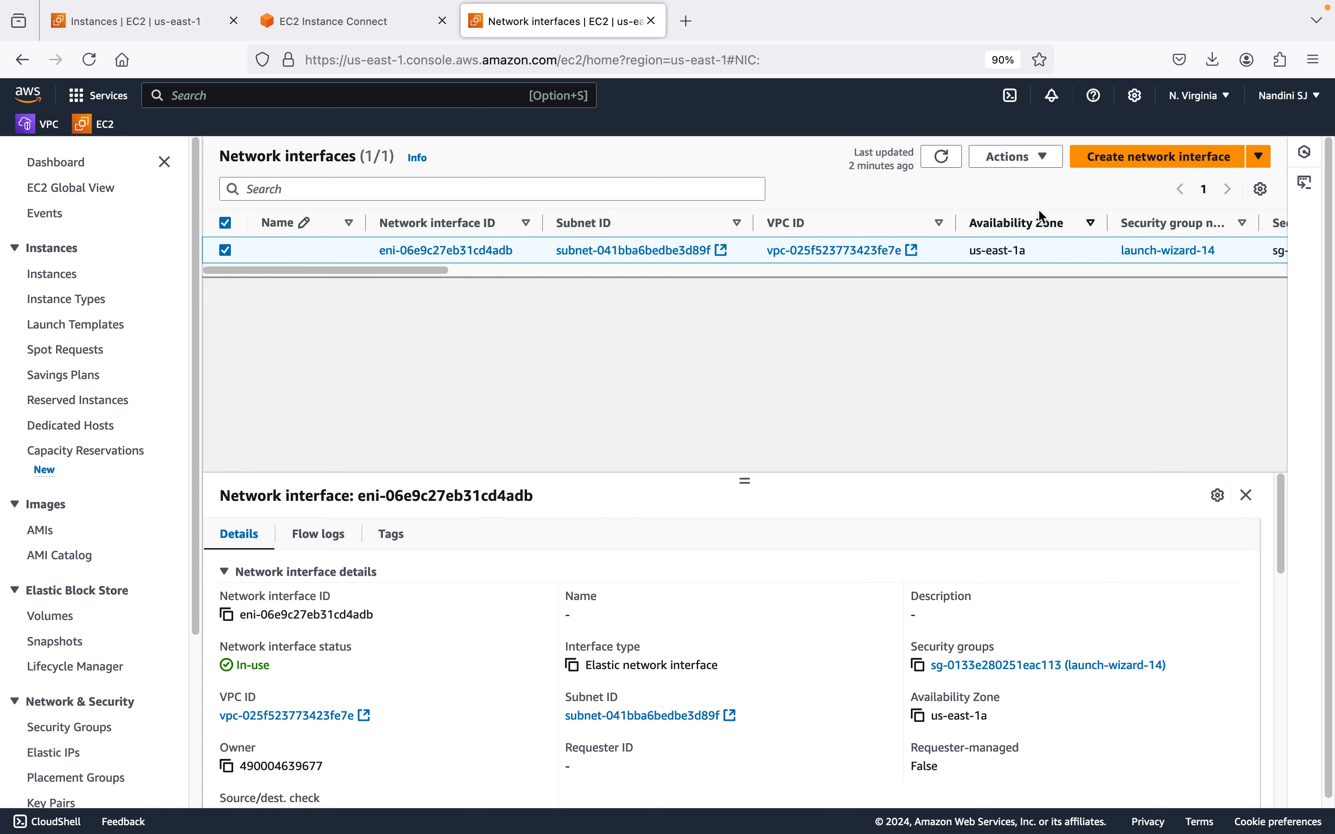
{"action": "left_click", "coordinate": [1116, 166]}
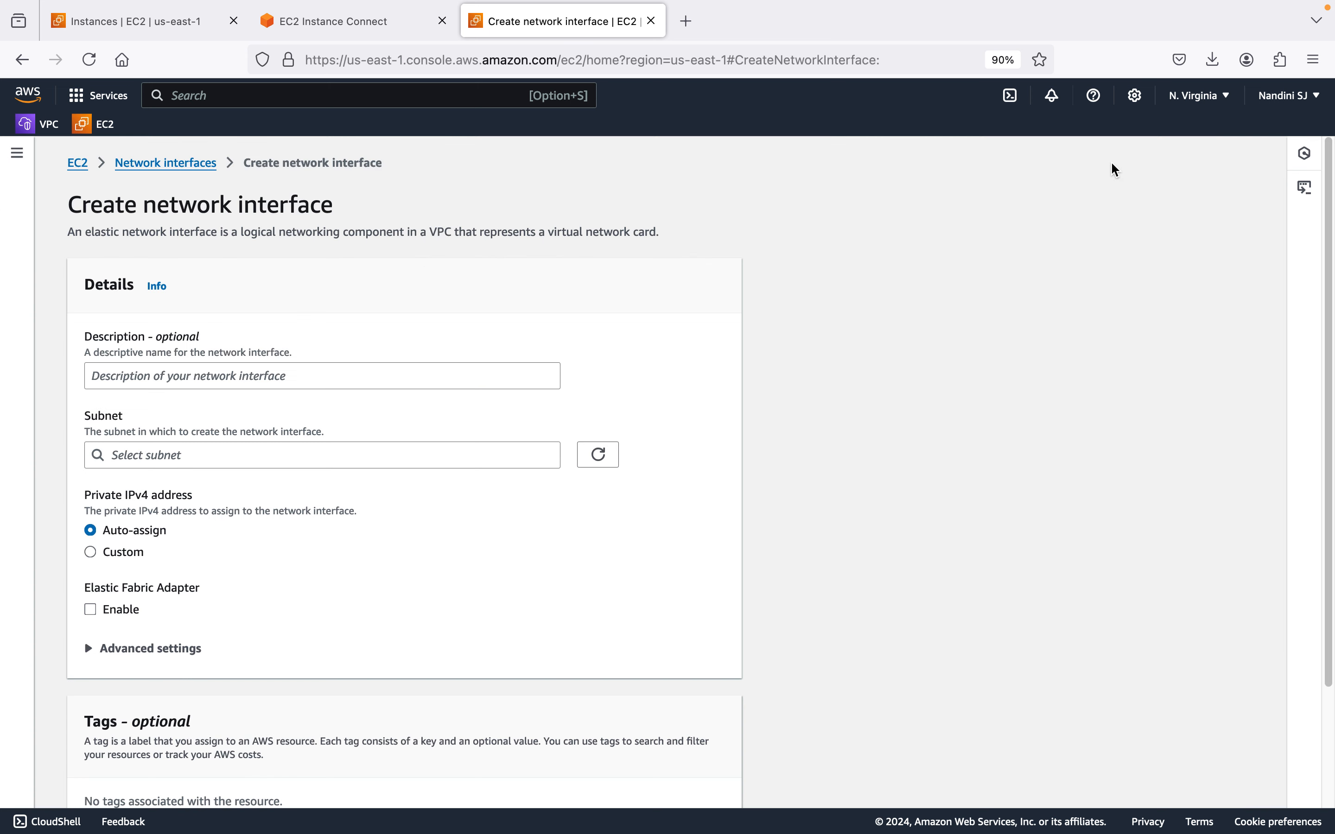
{"action": "left_click", "coordinate": [335, 377]}
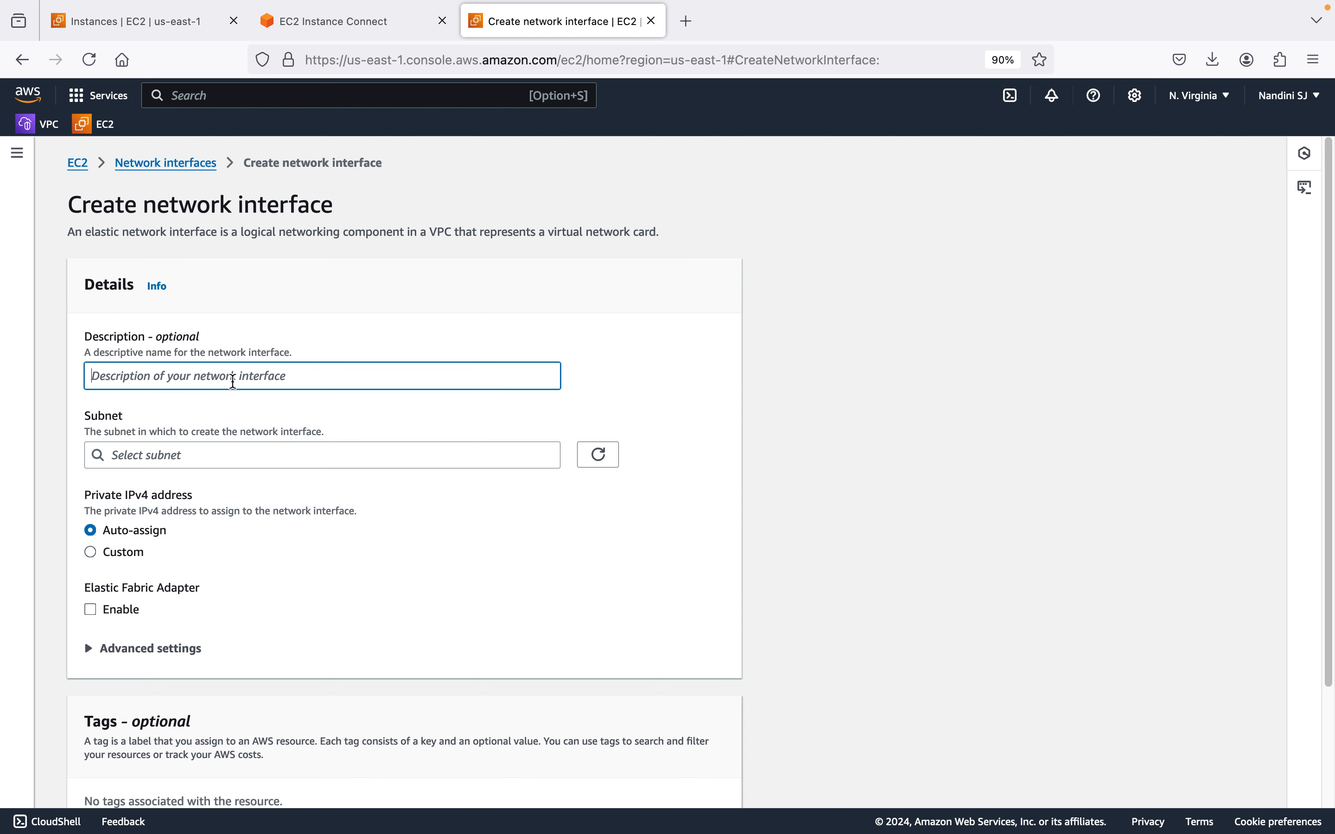
{"action": "type", "text": "my-nic"}
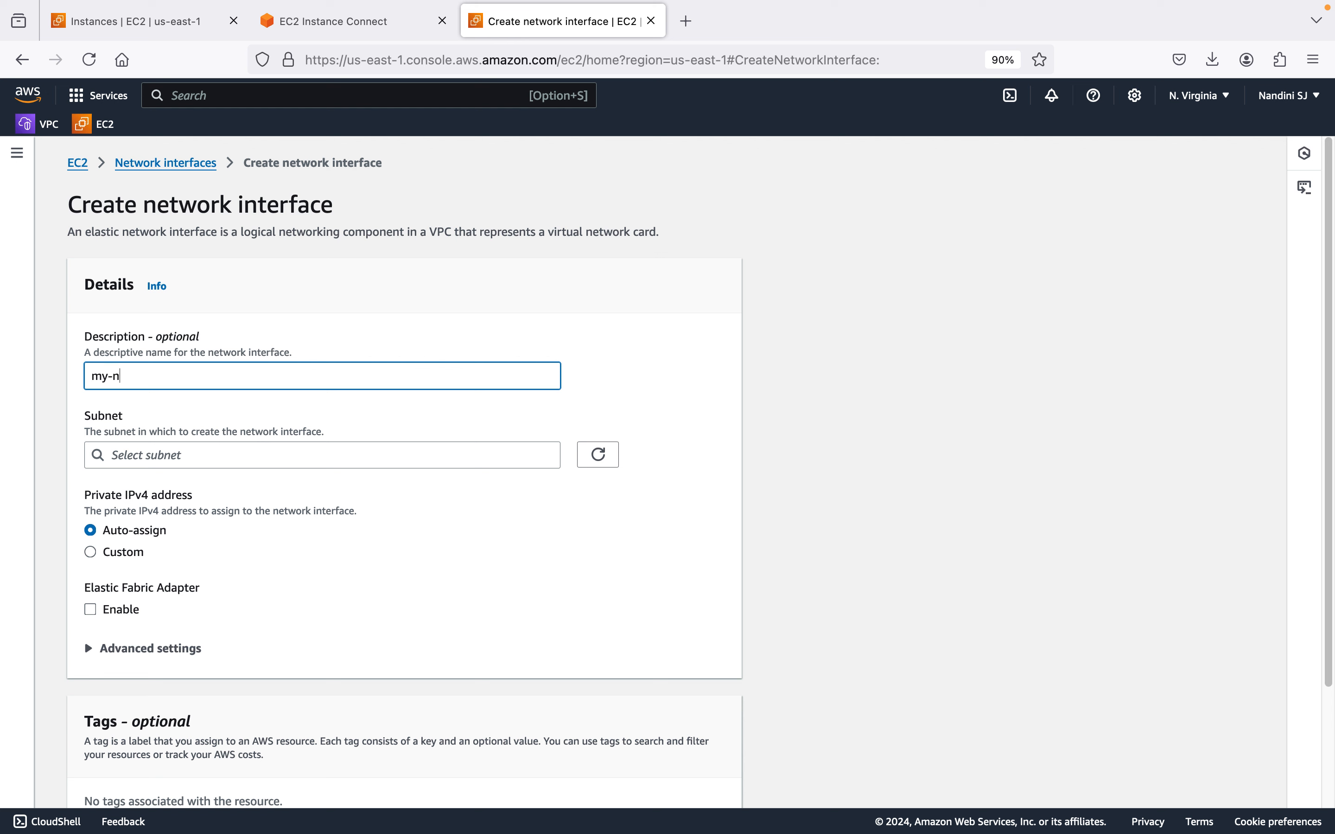
Step: Check the new interface's subnet choices, then find and copy the Subnet ID from the cloud-institution-nic-demo instance's details
{"action": "left_click", "coordinate": [204, 455]}
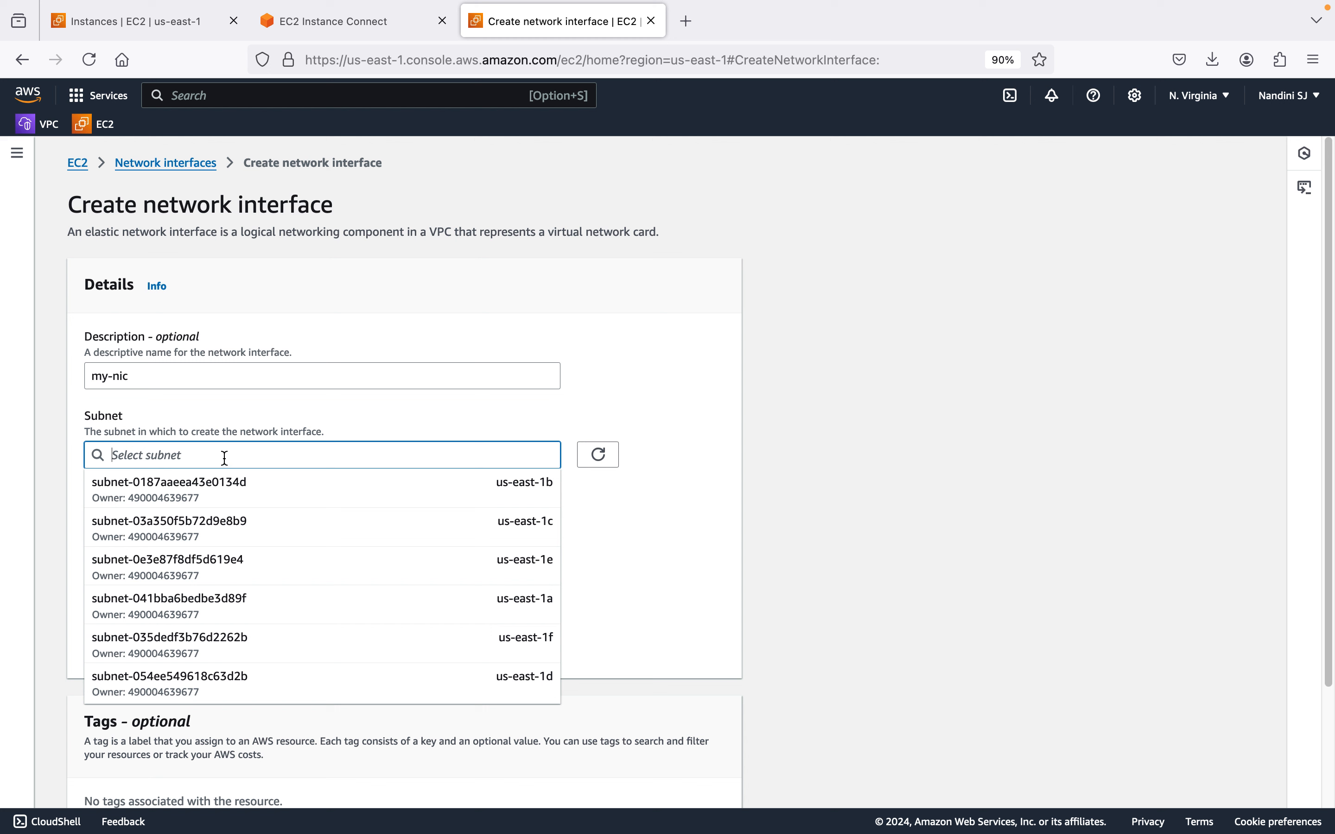
{"action": "left_click", "coordinate": [185, 25]}
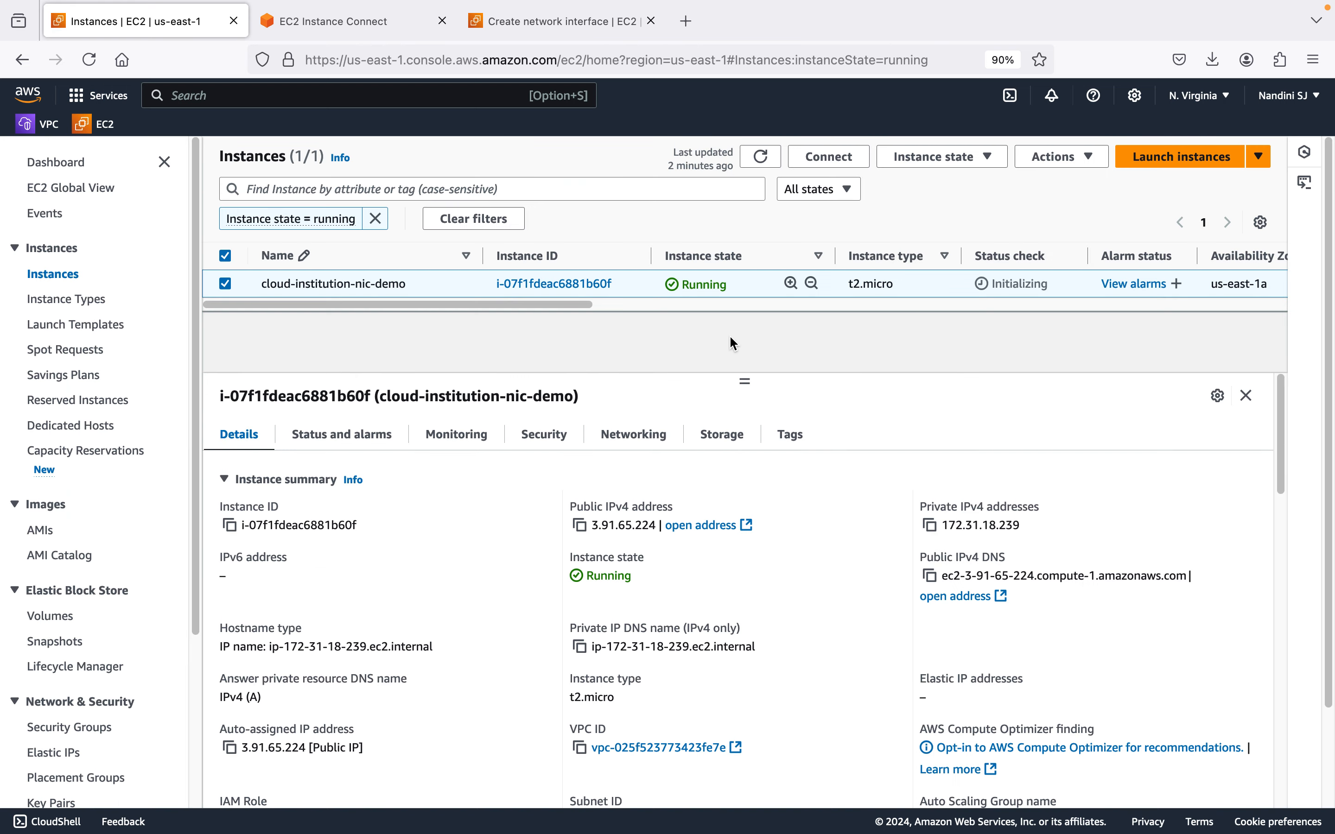
{"action": "scroll", "coordinate": [684, 538], "scroll_direction": "down", "scroll_amount": 4}
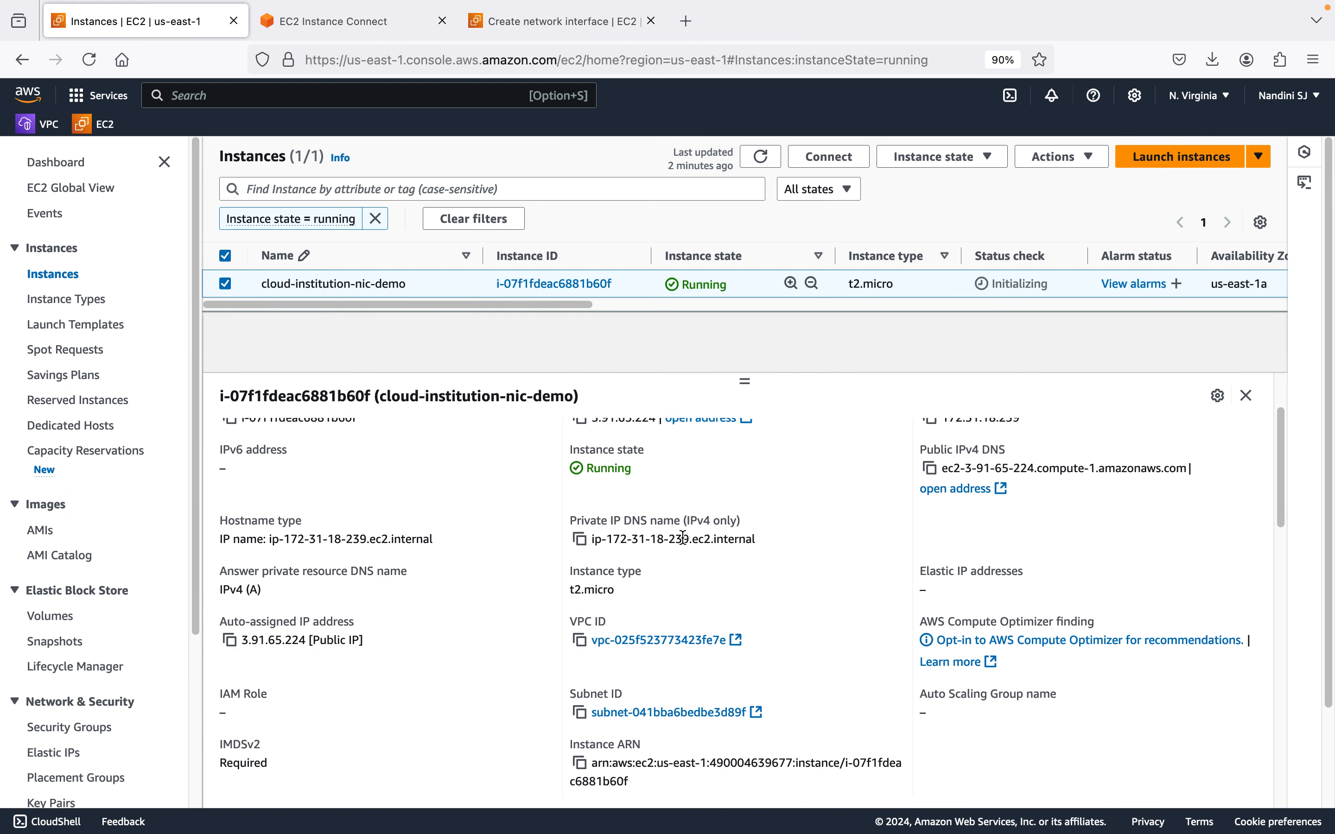
{"action": "scroll", "coordinate": [684, 539], "scroll_direction": "down", "scroll_amount": 2}
{"action": "key", "text": "super+f"}
{"action": "type", "text": "subnet"}
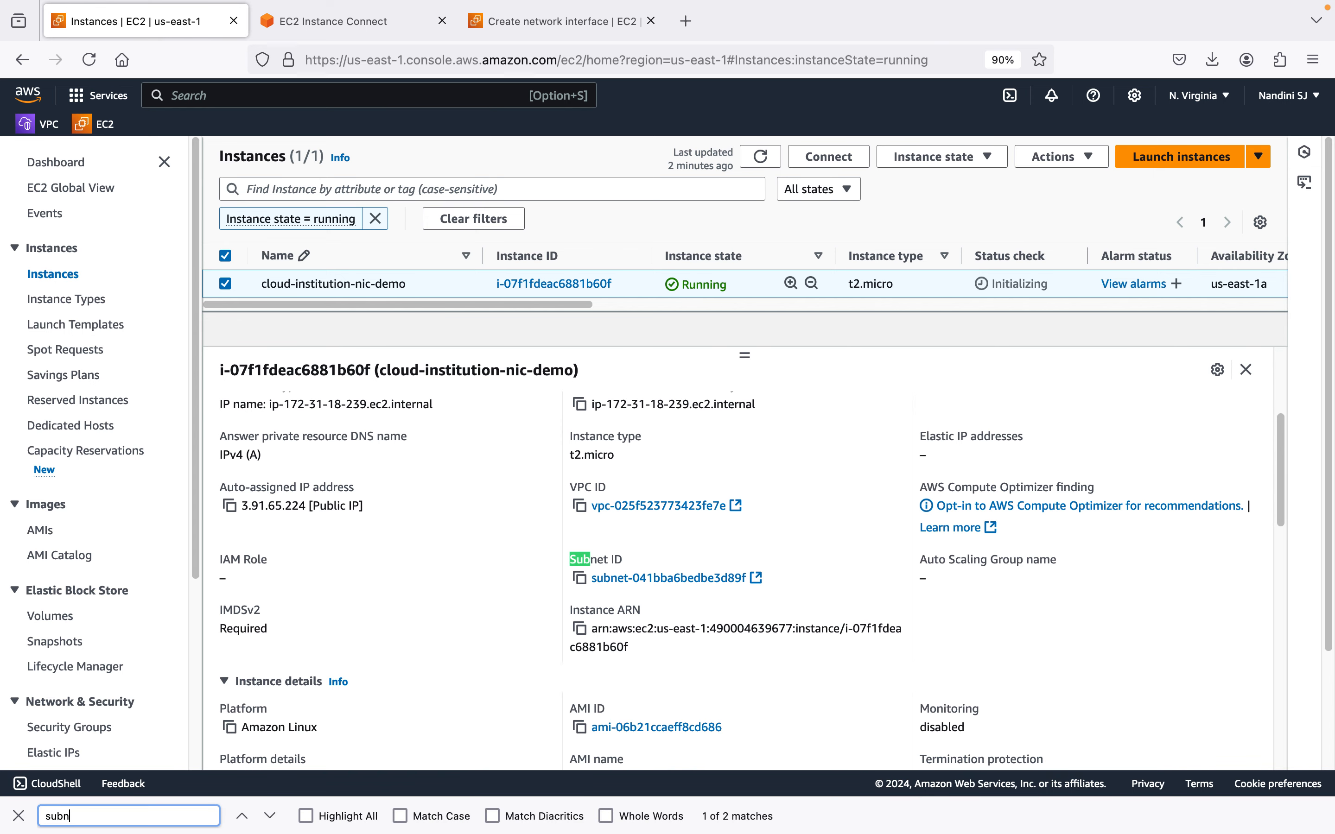
{"action": "left_click", "coordinate": [584, 583]}
Step: Return to the network interface form and set its subnet to subnet-041bba6bedbe3d89f in us-east-1a
{"action": "left_click", "coordinate": [510, 30]}
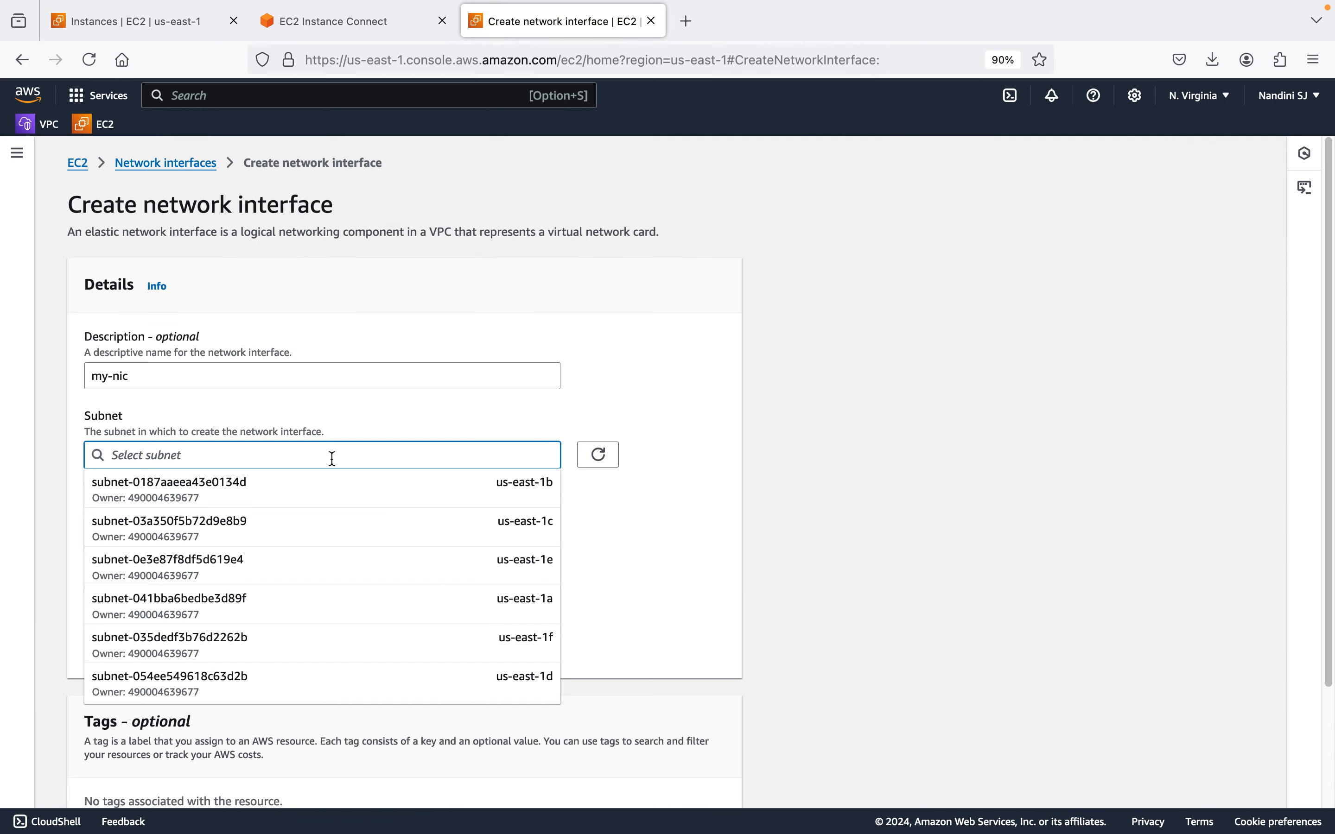
{"action": "key", "text": "super+v"}
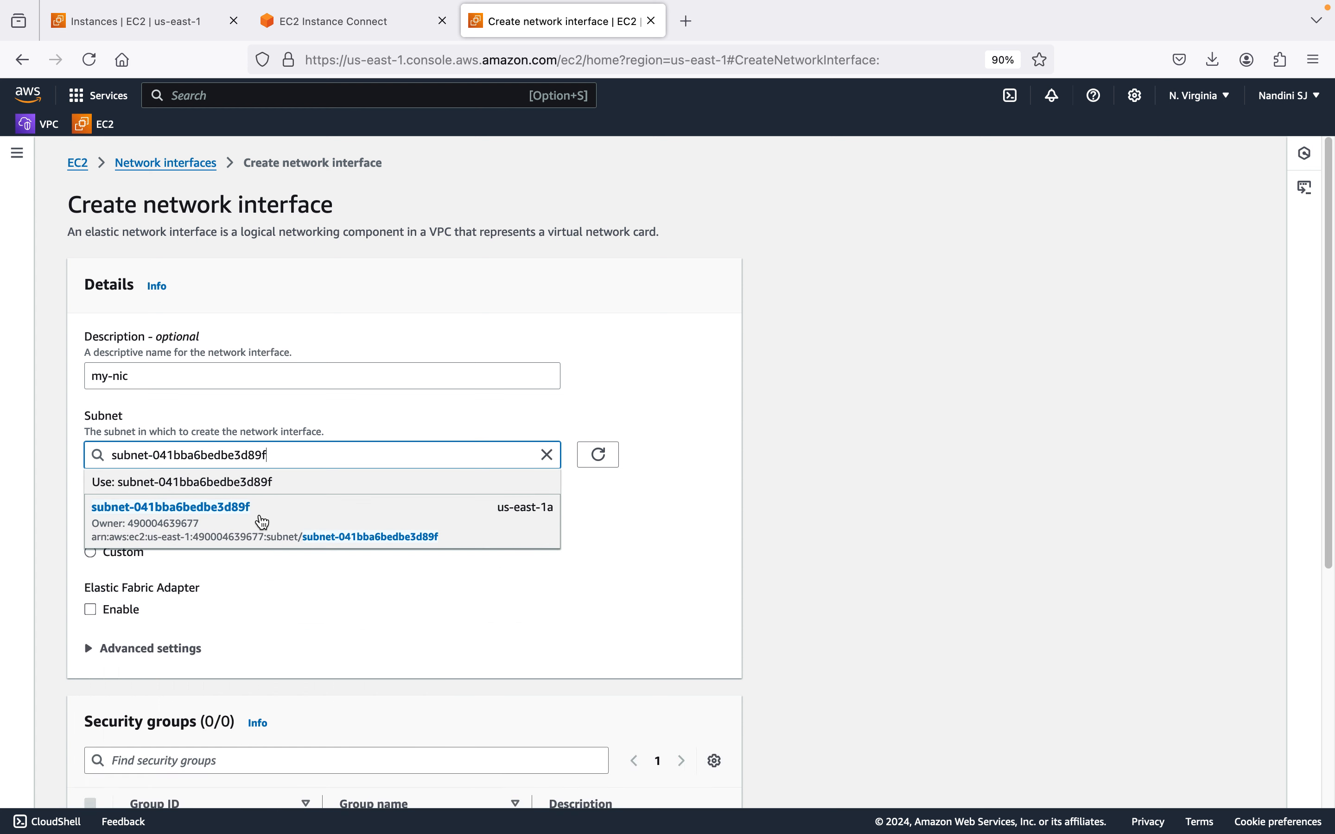
{"action": "left_click", "coordinate": [302, 526]}
Step: Review the network interface form's remaining settings, then look up the security group of the cloud-institution-nic-demo instance in its security details
{"action": "scroll", "coordinate": [323, 505], "scroll_direction": "down", "scroll_amount": 5}
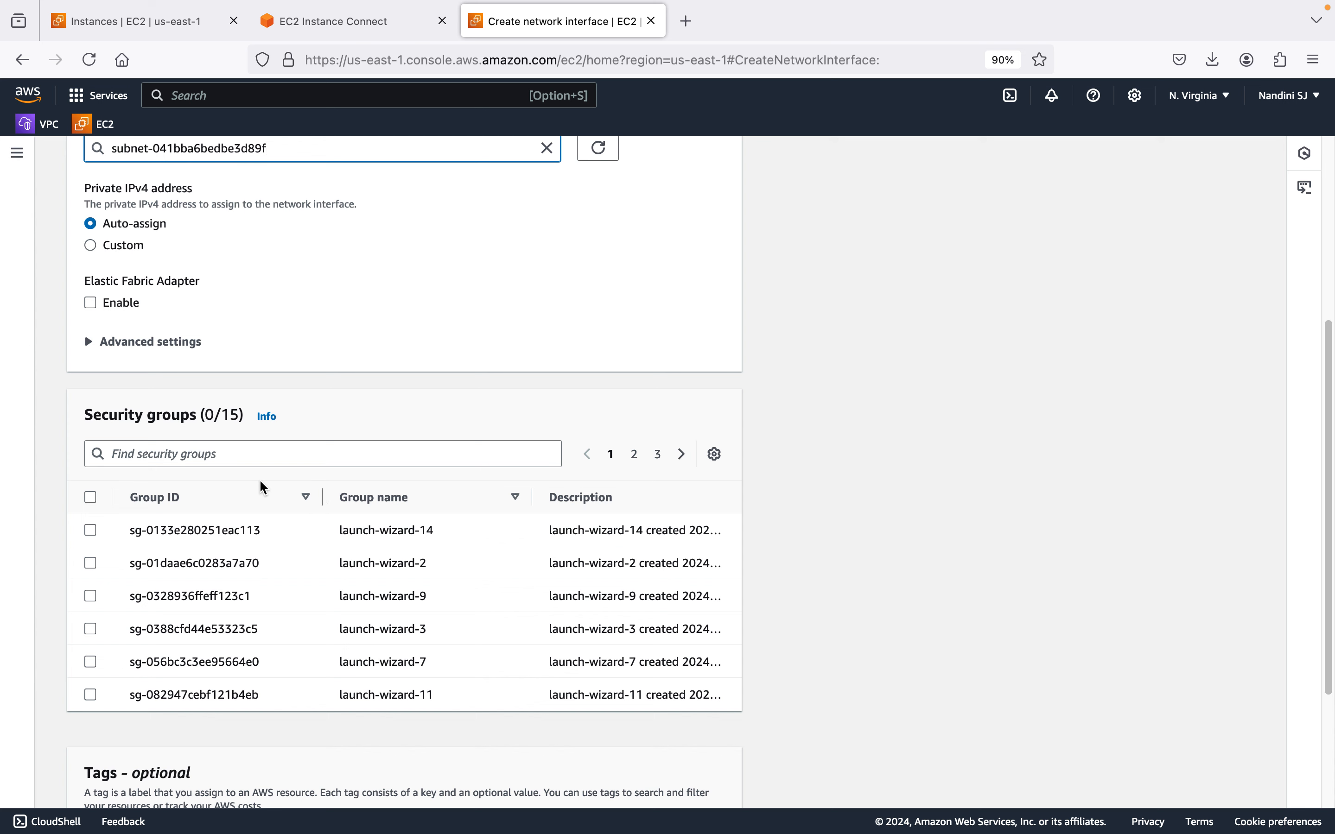
{"action": "scroll", "coordinate": [187, 301], "scroll_direction": "up", "scroll_amount": 2}
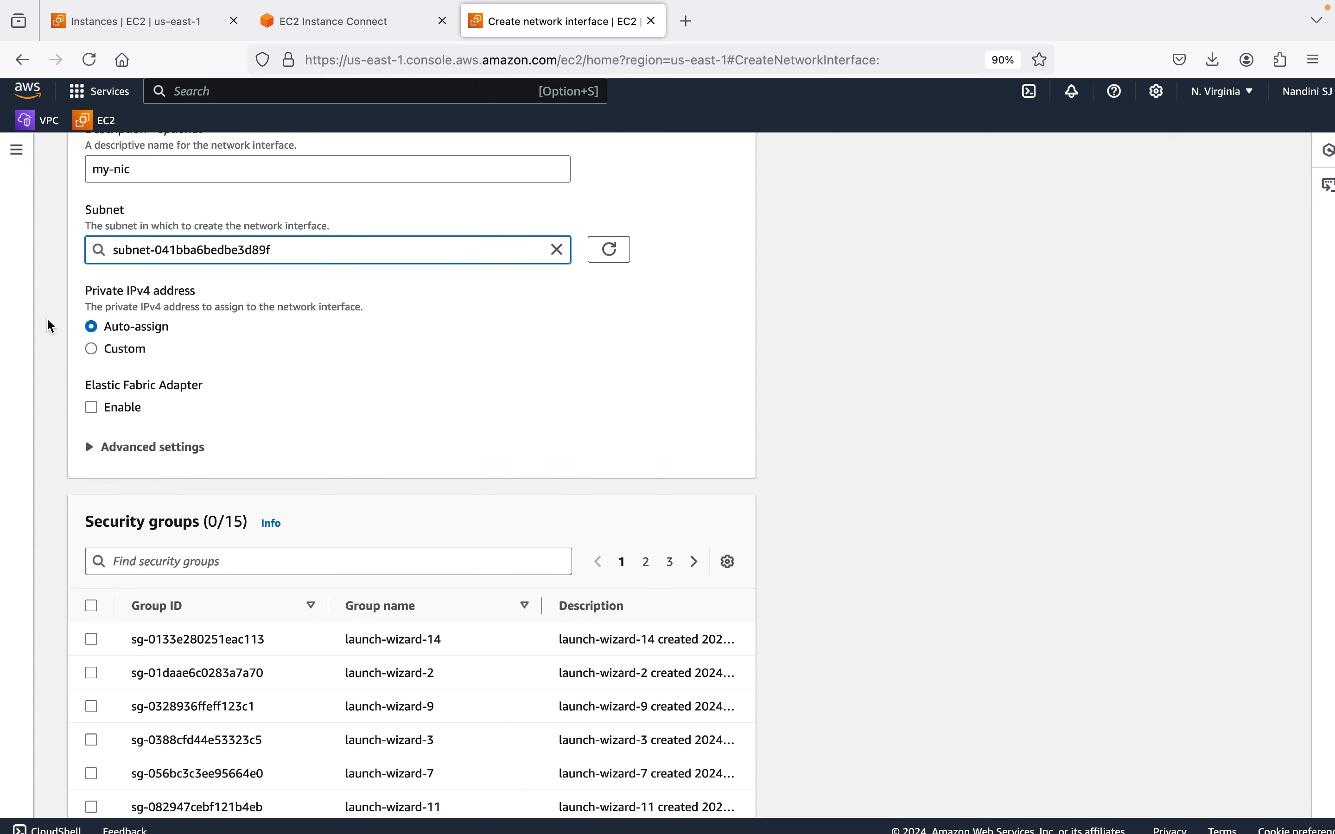
{"action": "scroll", "coordinate": [46, 318], "scroll_direction": "up", "scroll_amount": 5}
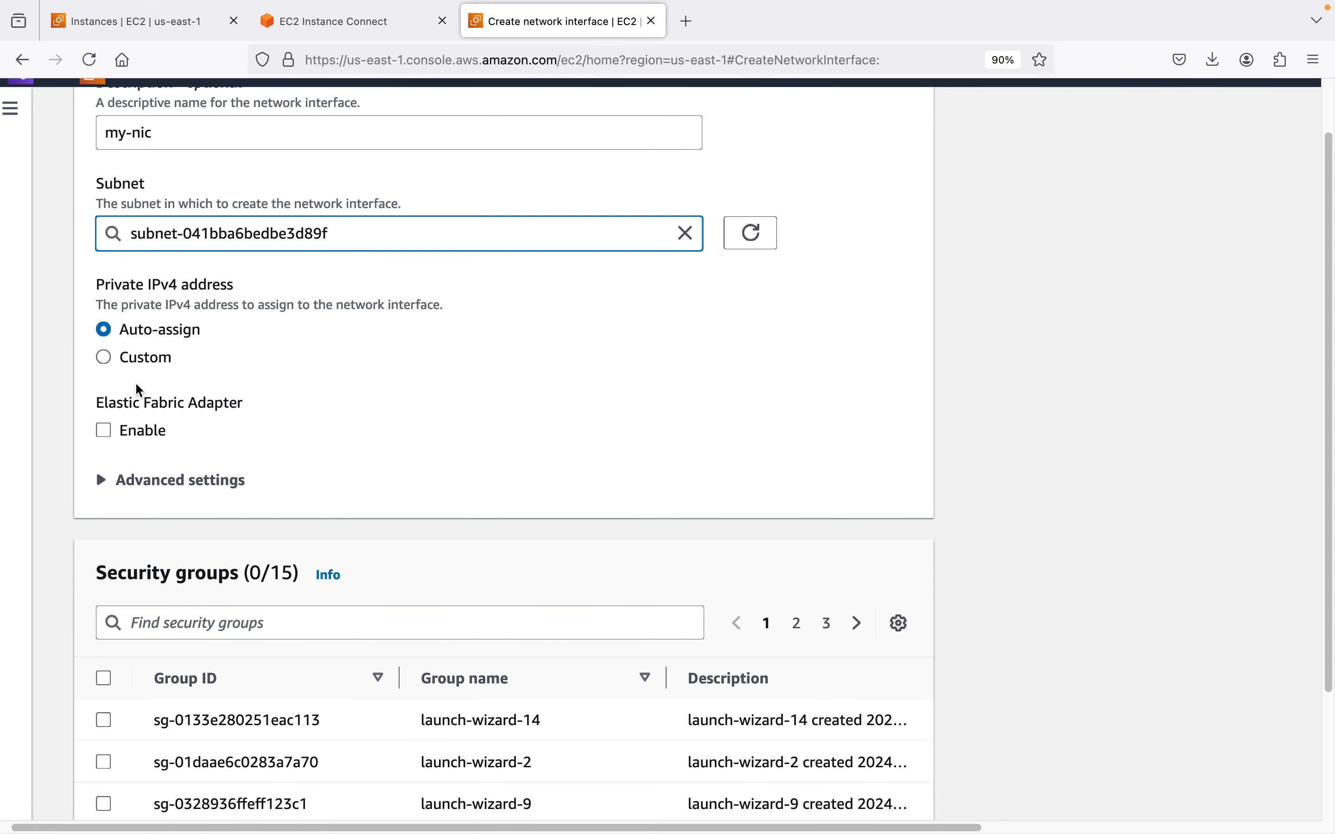
{"action": "scroll", "coordinate": [194, 430], "scroll_direction": "down", "scroll_amount": 5}
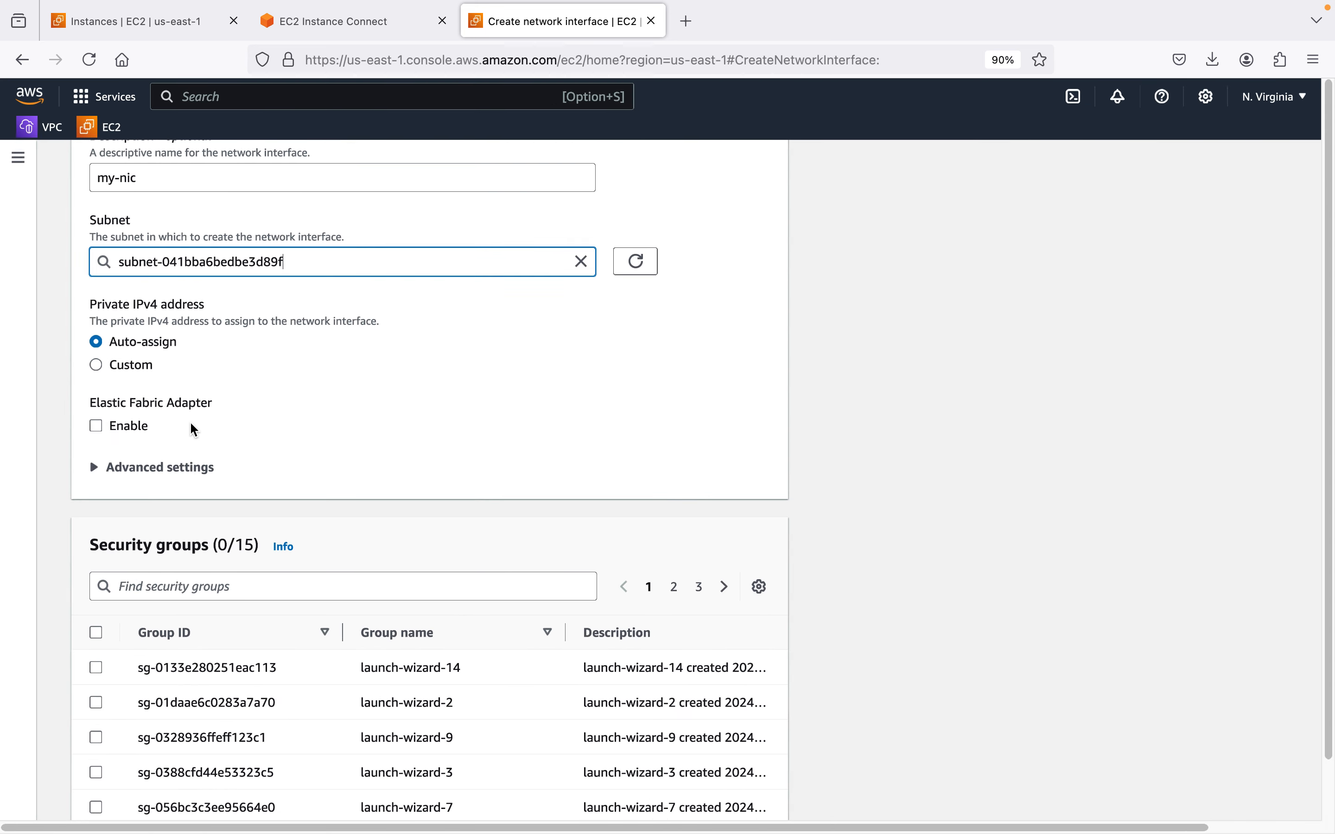
{"action": "scroll", "coordinate": [215, 352], "scroll_direction": "down", "scroll_amount": 3}
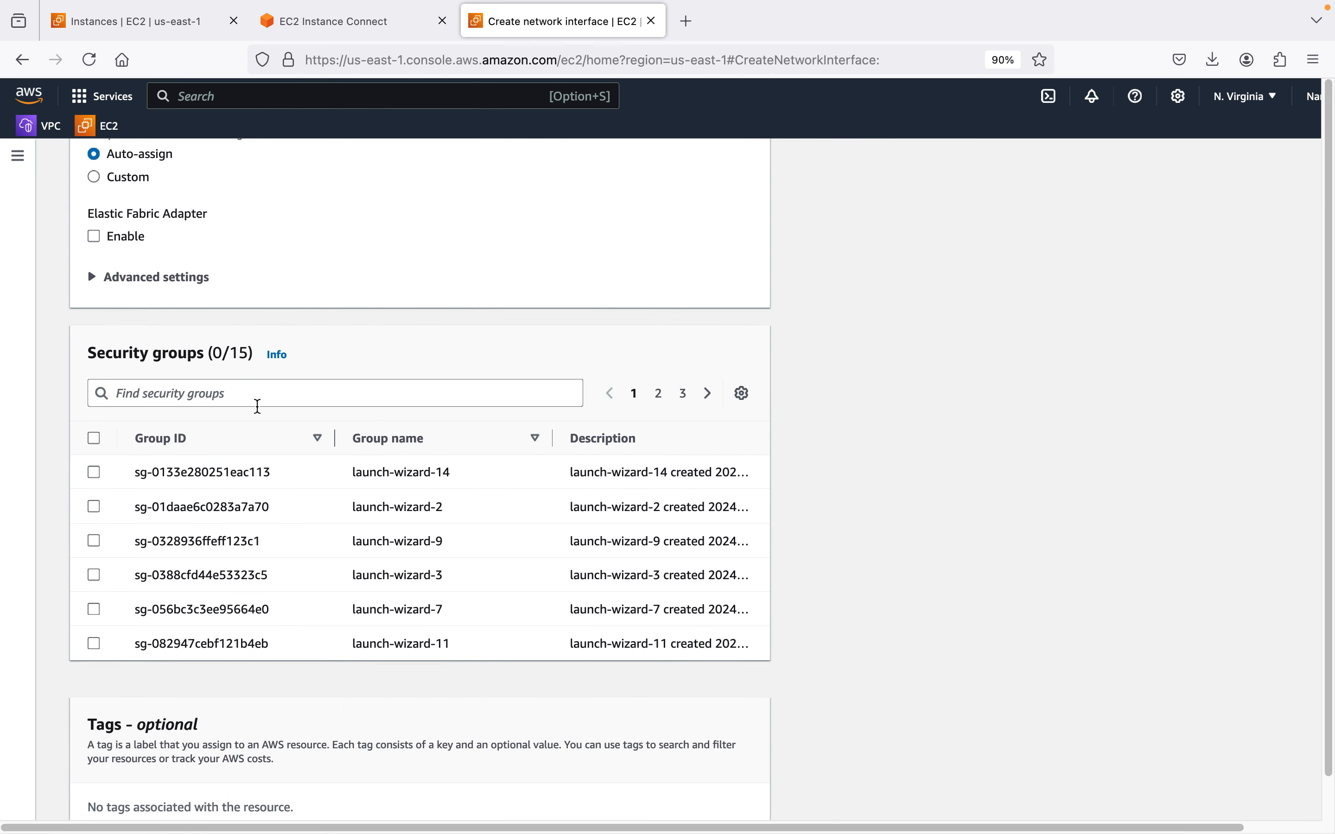
{"action": "left_click", "coordinate": [168, 37]}
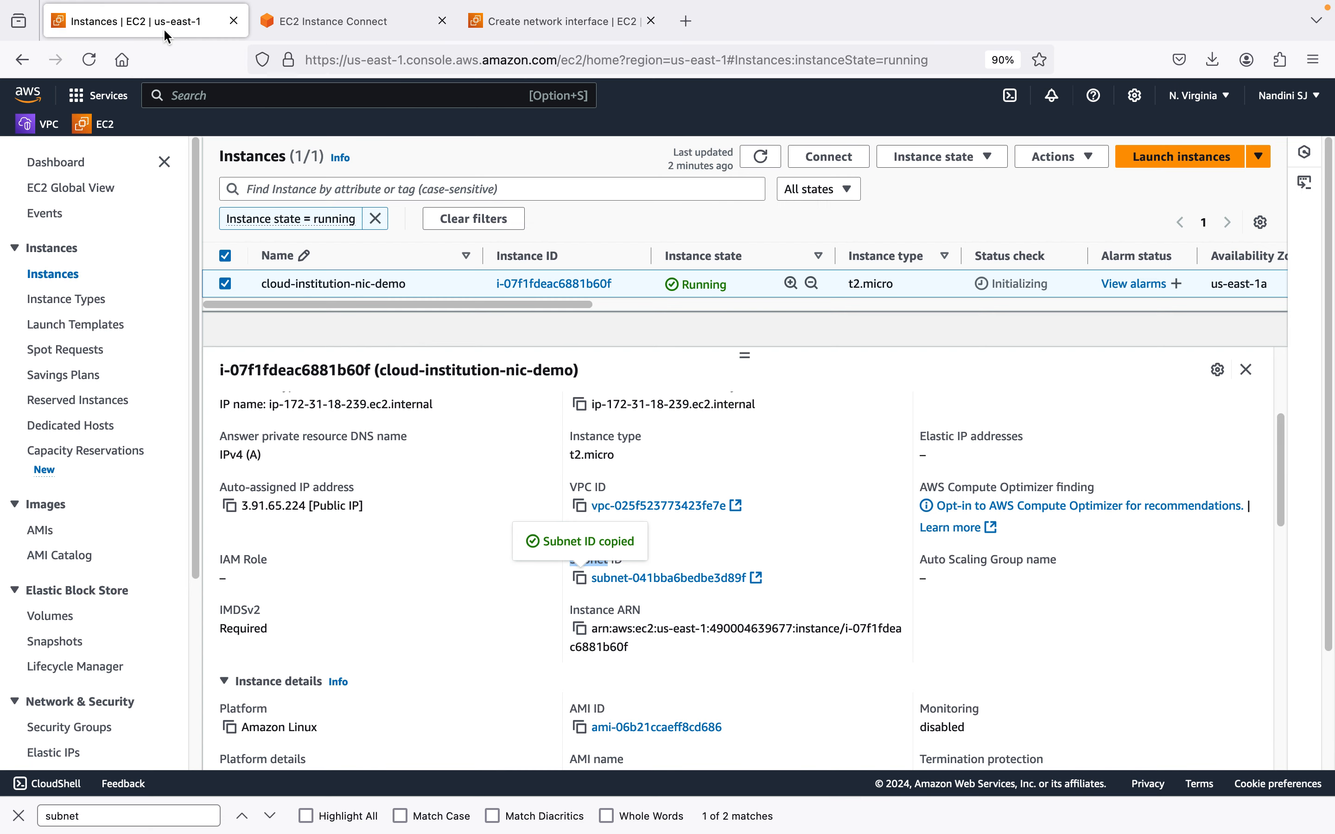
{"action": "scroll", "coordinate": [601, 501], "scroll_direction": "up", "scroll_amount": 4}
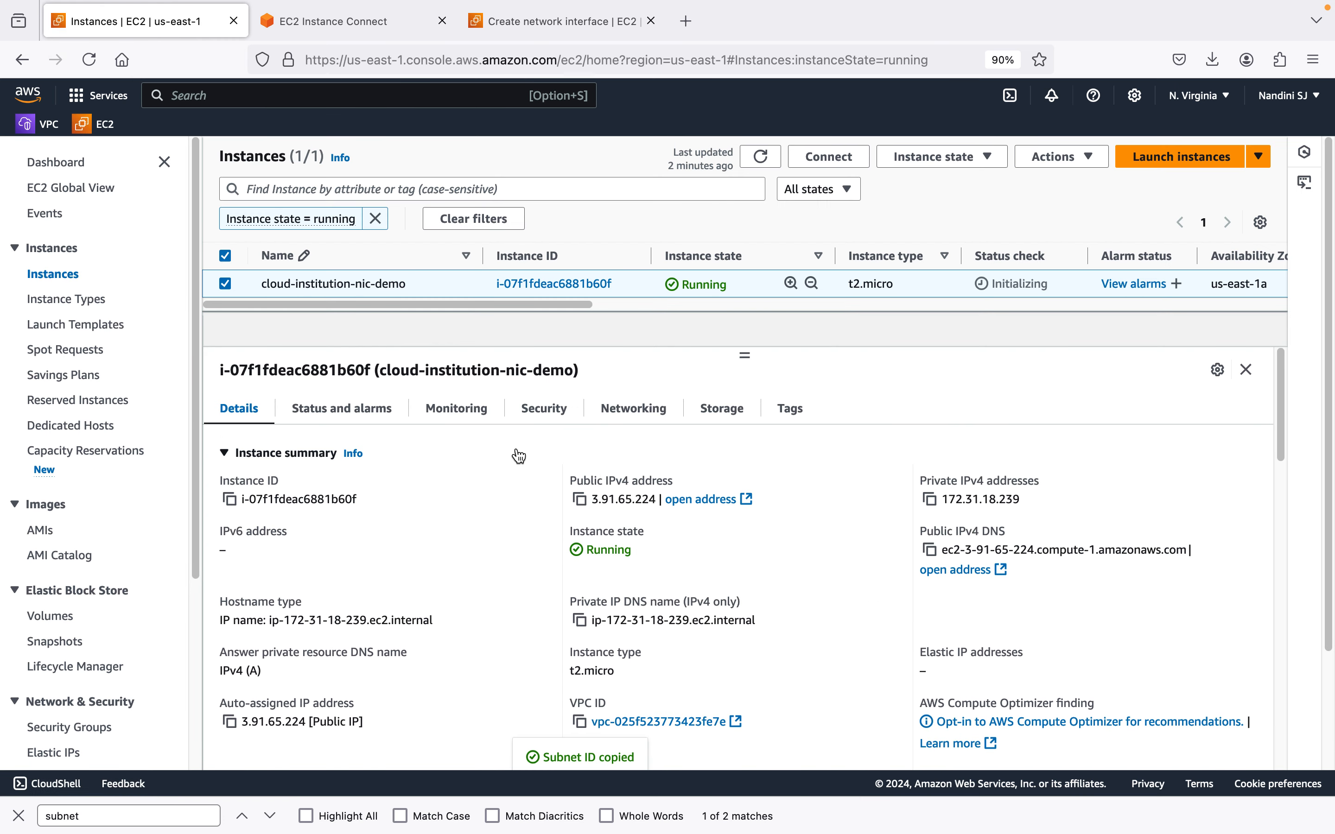
{"action": "left_click", "coordinate": [544, 411]}
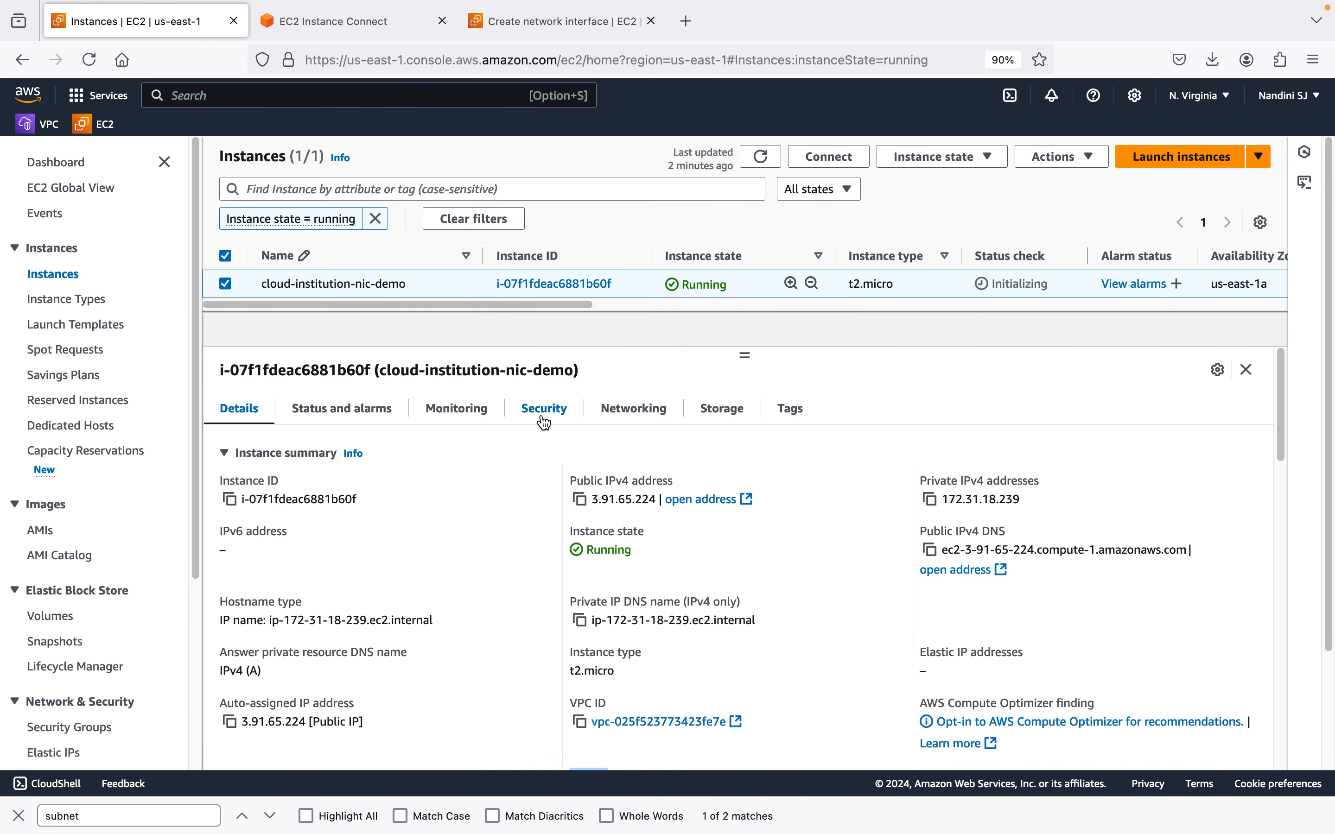
{"action": "left_click_drag", "start_coordinate": [499, 574], "coordinate": [381, 569]}
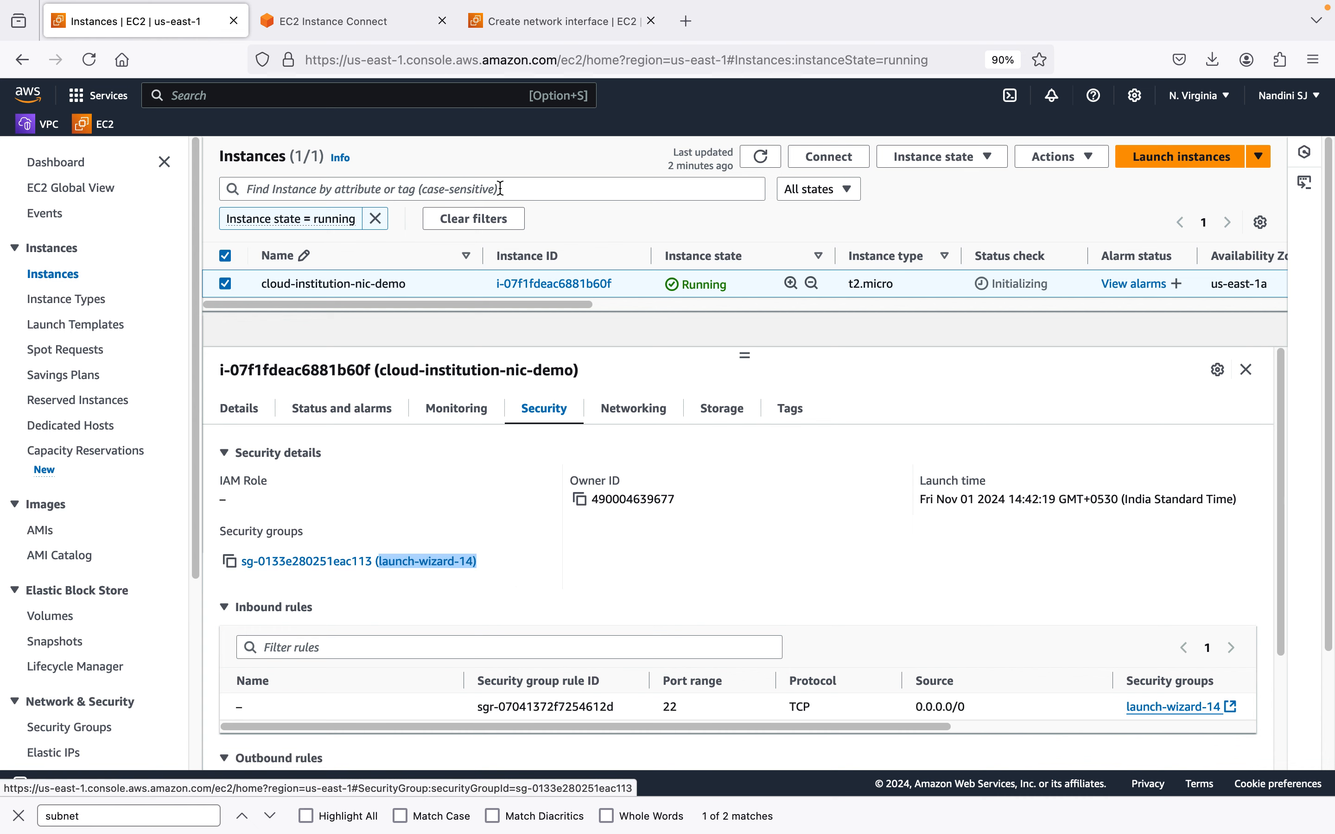
Step: Return to the network interface form, select the launch-wizard-14 security group and create the network interface
{"action": "left_click", "coordinate": [371, 8]}
{"action": "left_click", "coordinate": [313, 36]}
{"action": "left_click", "coordinate": [316, 69]}
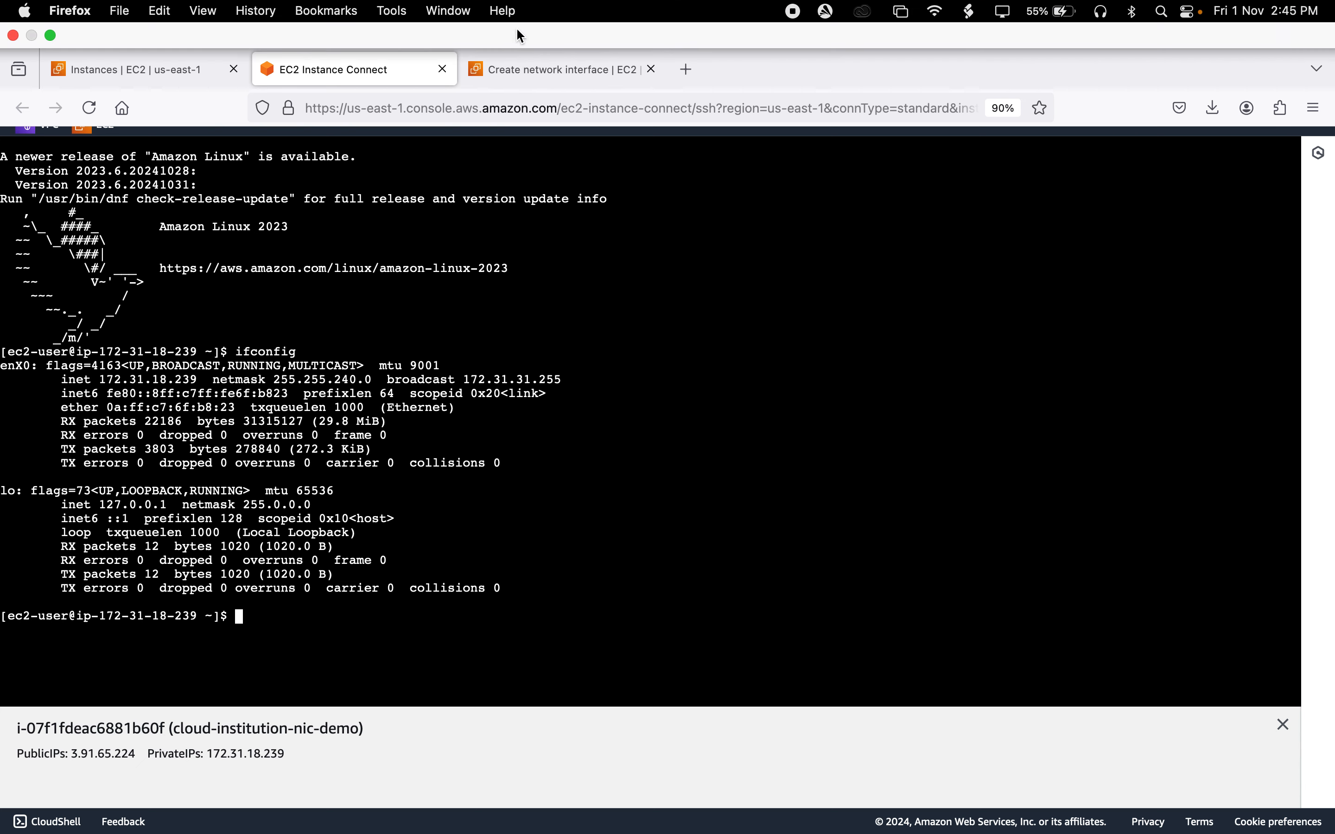
{"action": "left_click", "coordinate": [518, 83]}
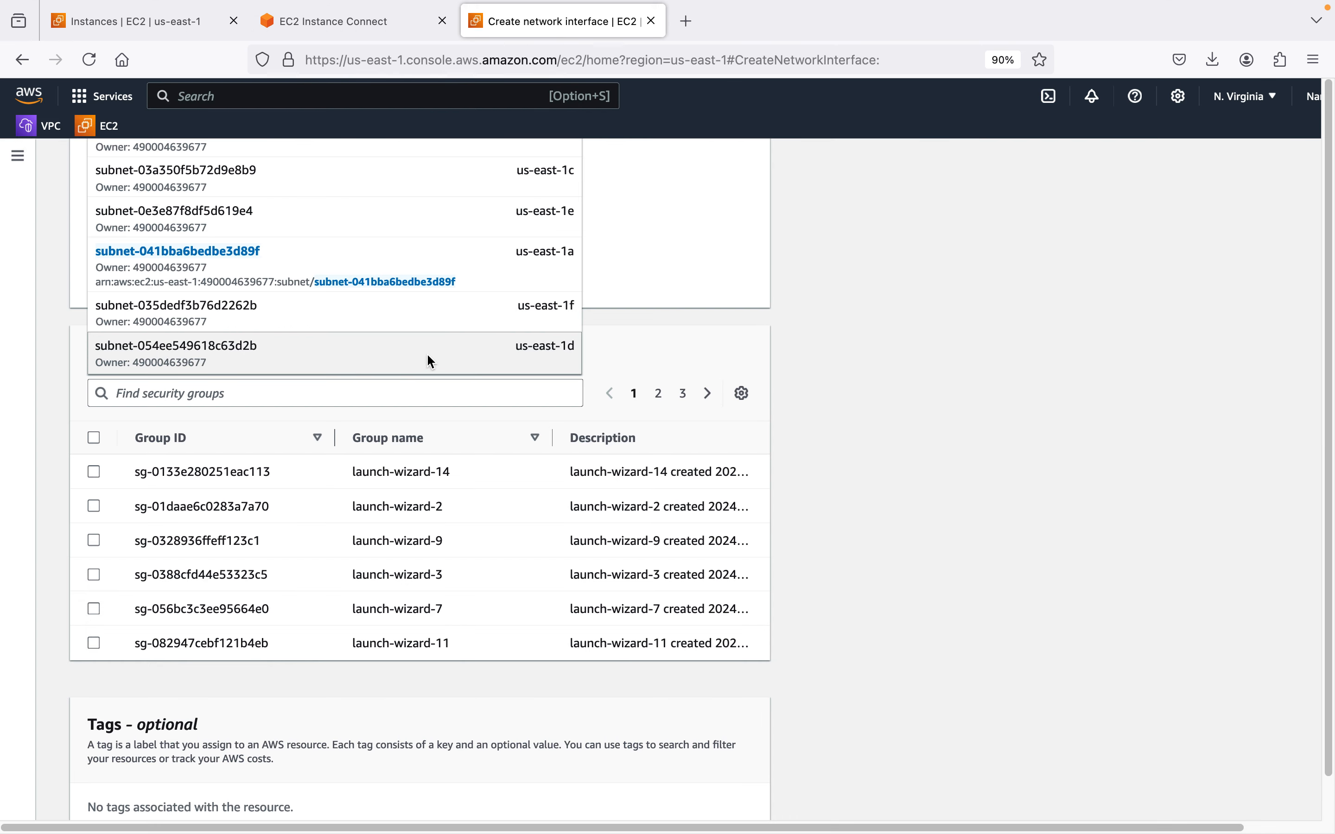
{"action": "left_click", "coordinate": [812, 428]}
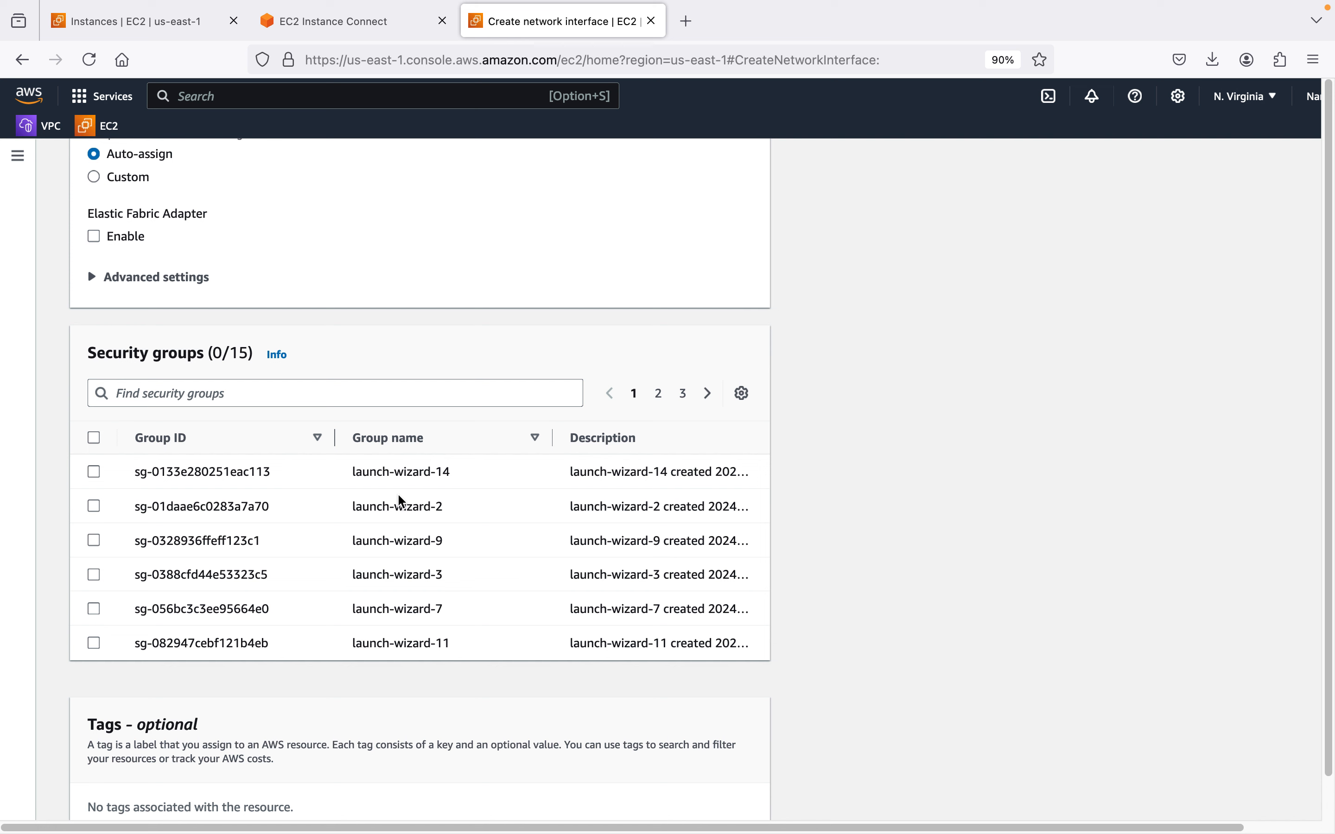
{"action": "left_click", "coordinate": [95, 471]}
{"action": "scroll", "coordinate": [263, 450], "scroll_direction": "down", "scroll_amount": 3}
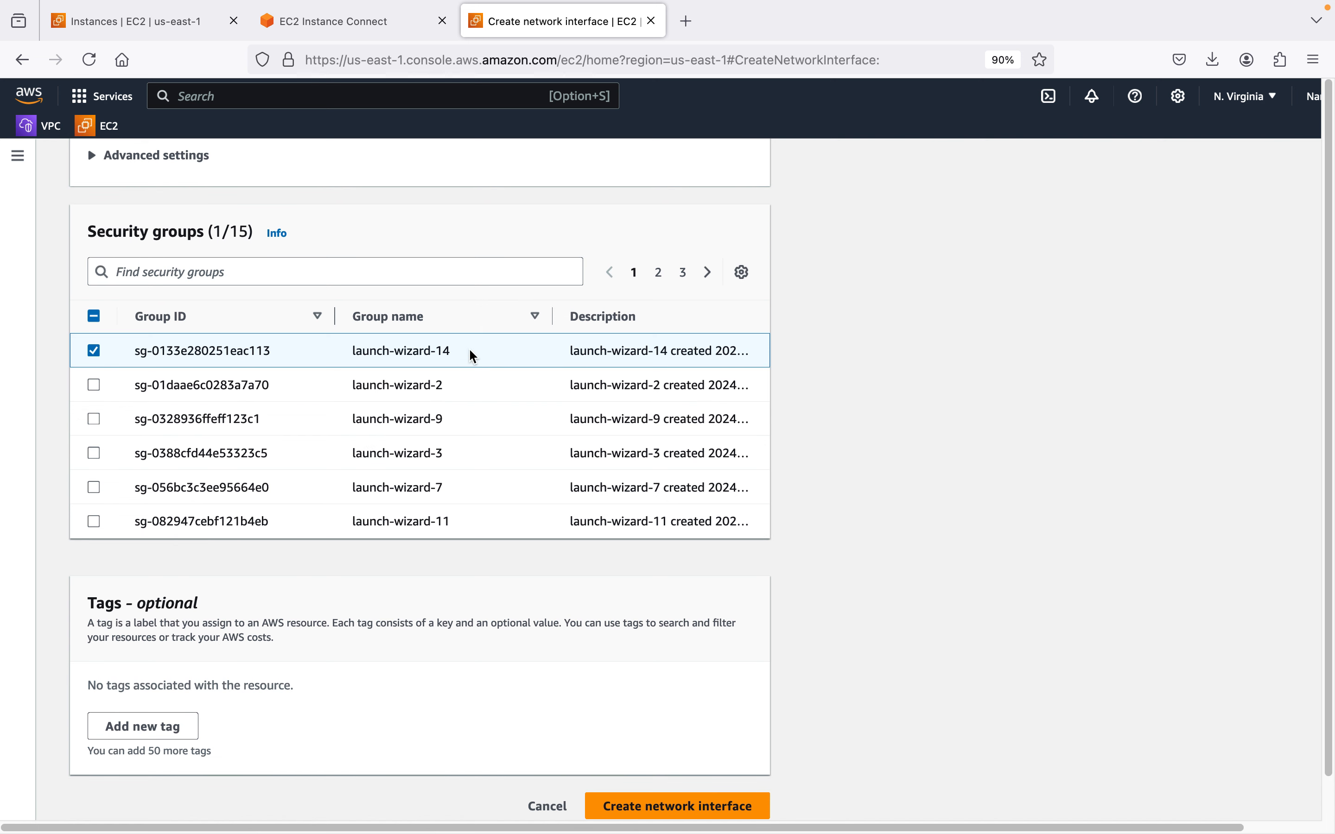
{"action": "scroll", "coordinate": [473, 357], "scroll_direction": "down", "scroll_amount": 2}
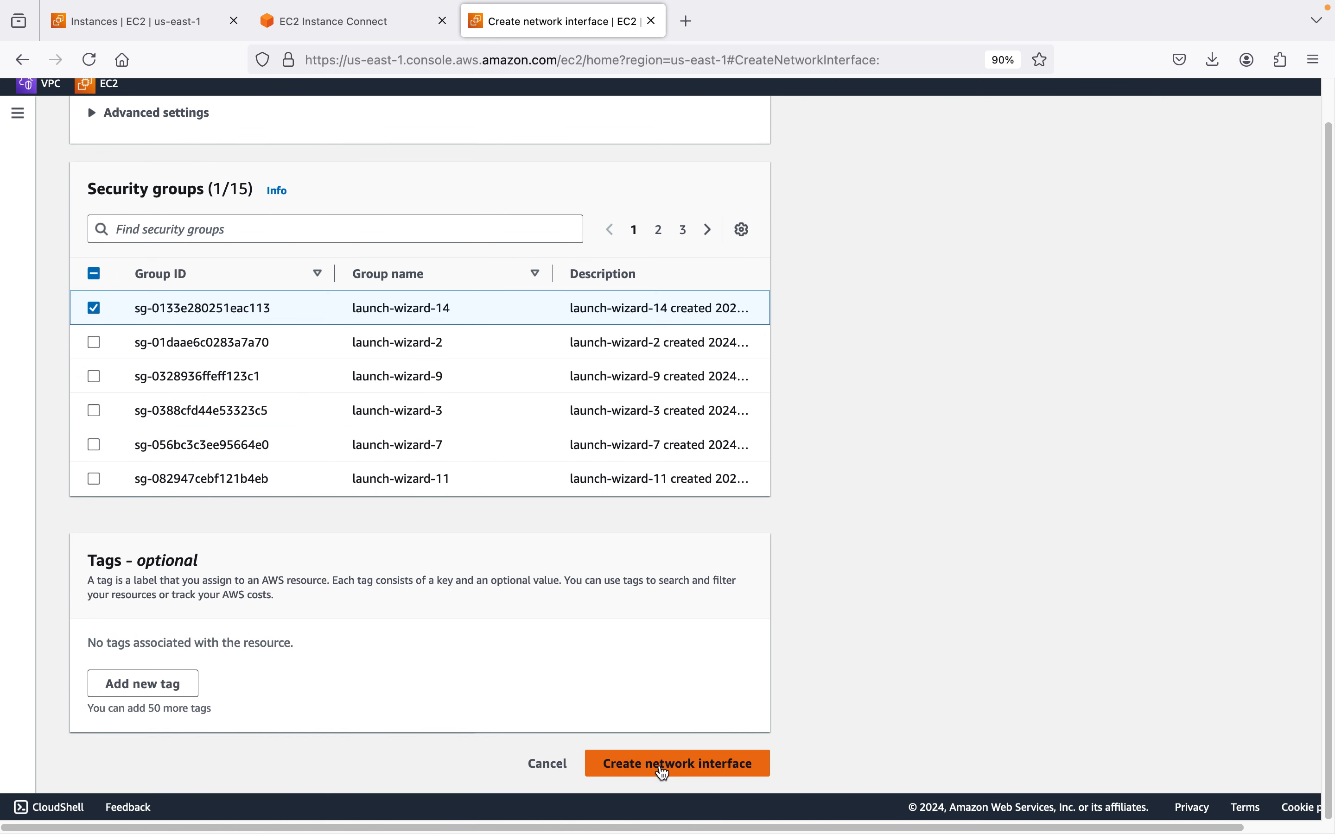
{"action": "left_click", "coordinate": [662, 771]}
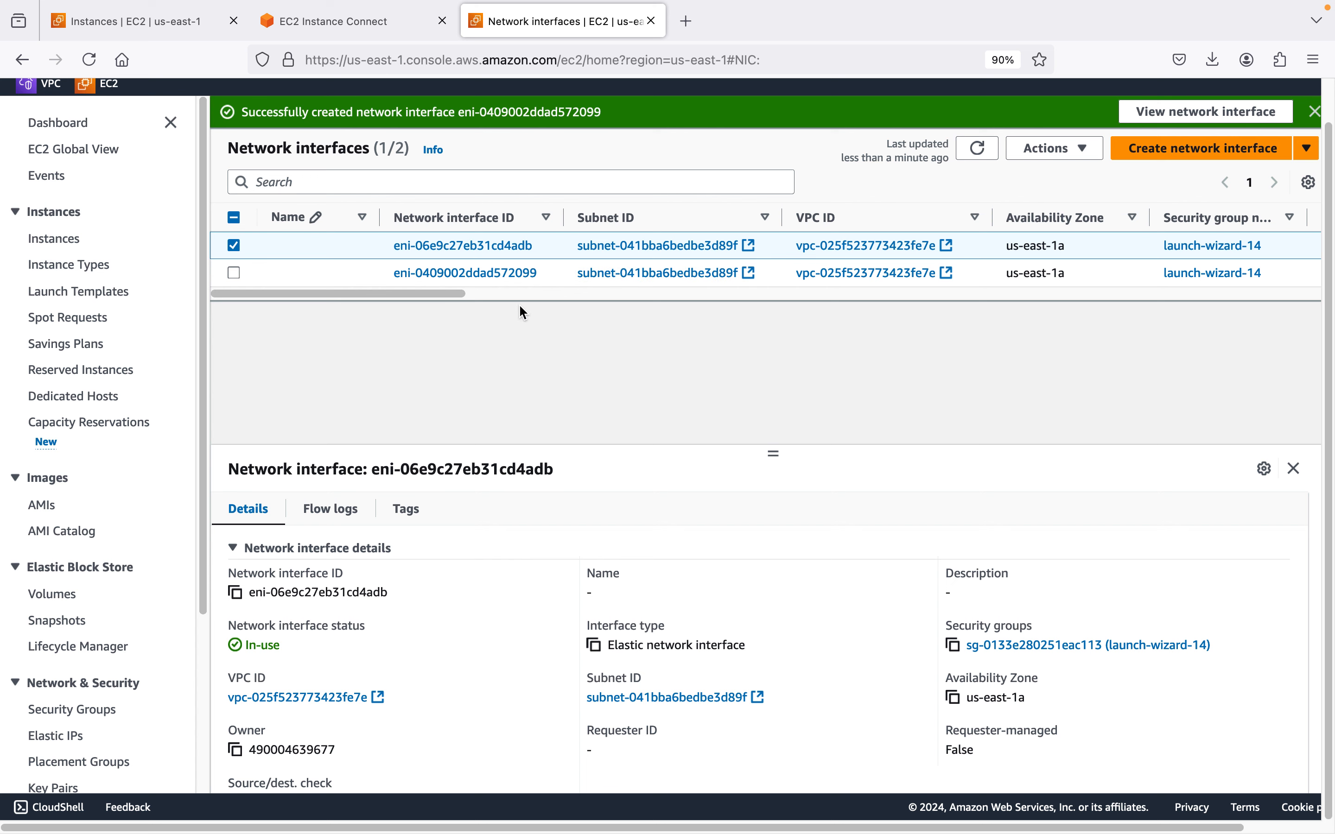
Step: Refresh the network interfaces list and check the description, instance ID, status and private address columns for both interfaces
{"action": "scroll", "coordinate": [522, 301], "scroll_direction": "right", "scroll_amount": 10}
{"action": "left_click_drag", "start_coordinate": [561, 296], "coordinate": [210, 279]}
{"action": "left_click", "coordinate": [979, 149]}
{"action": "scroll", "coordinate": [911, 292], "scroll_direction": "right", "scroll_amount": 5}
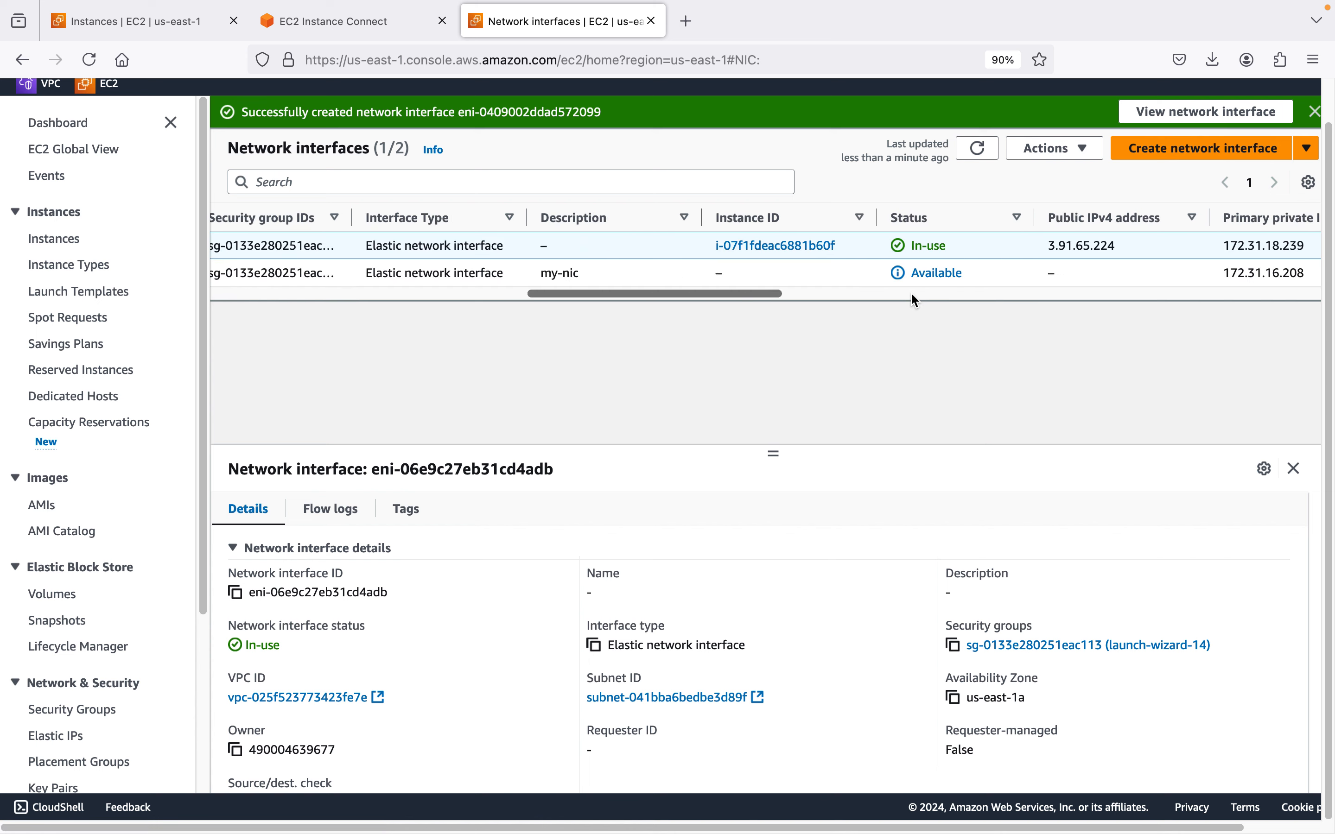
Step: Start attaching the my-nic interface, choosing VPC vpc-025f523773423fe7e and the cloud-institution-nic-demo instance i-07f1fdeac6881b60f
{"action": "left_click", "coordinate": [860, 277]}
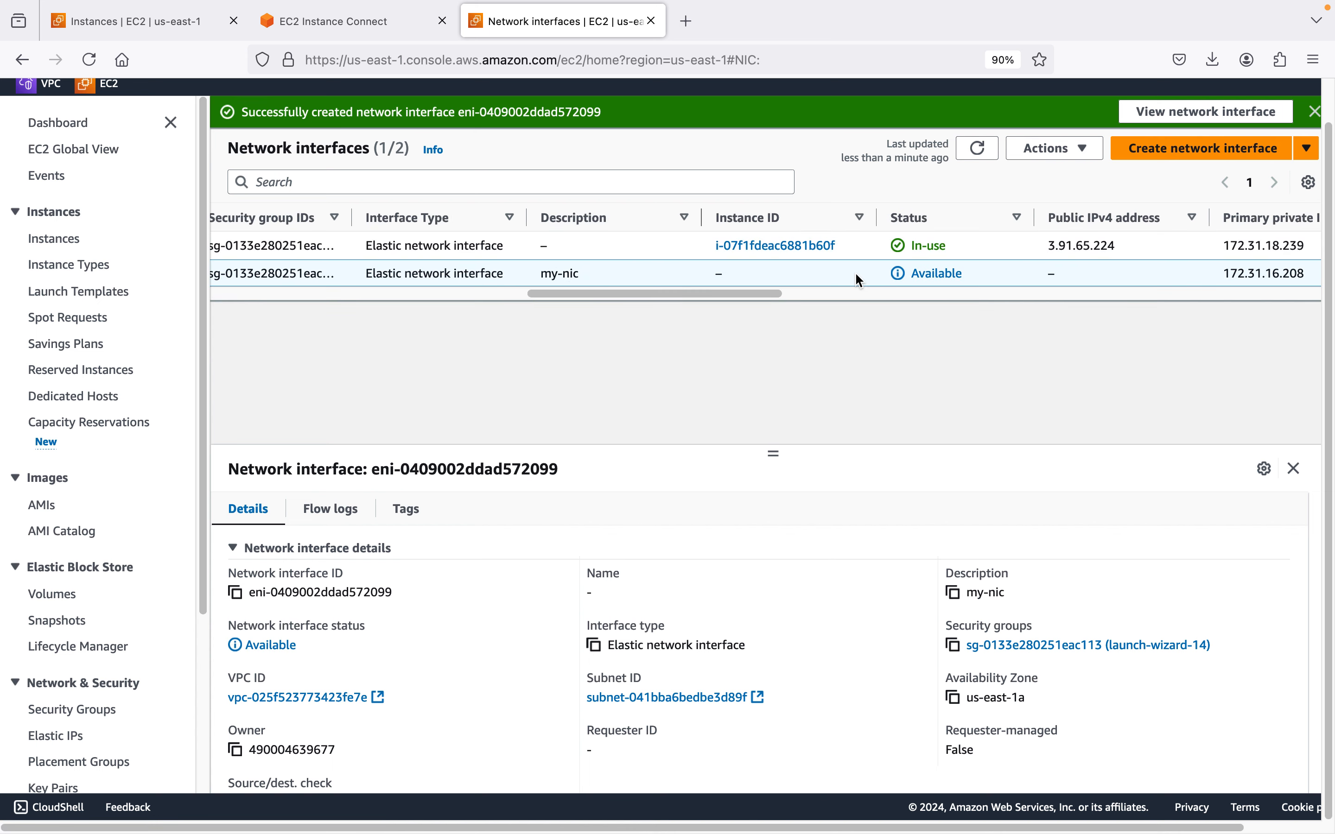
{"action": "left_click", "coordinate": [1051, 148]}
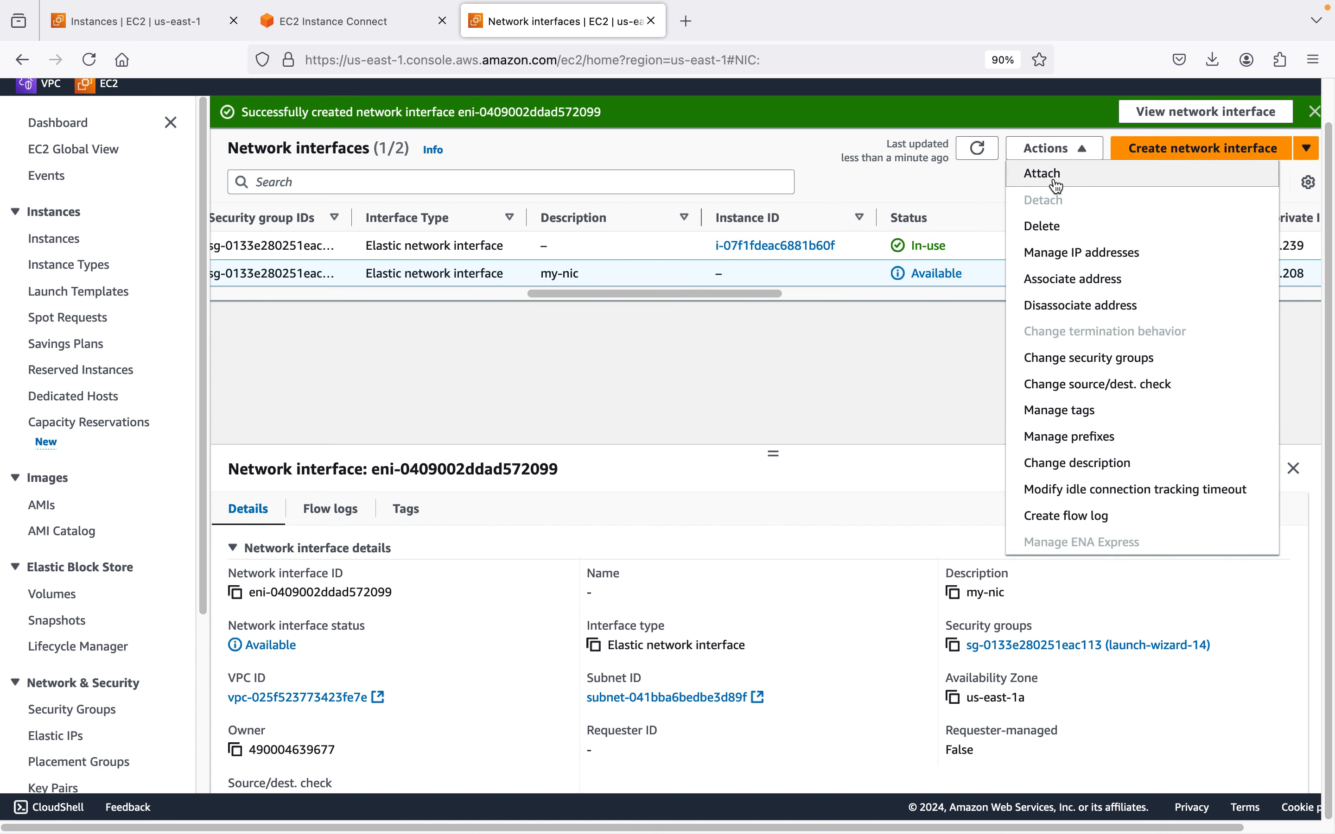
{"action": "left_click", "coordinate": [1051, 175]}
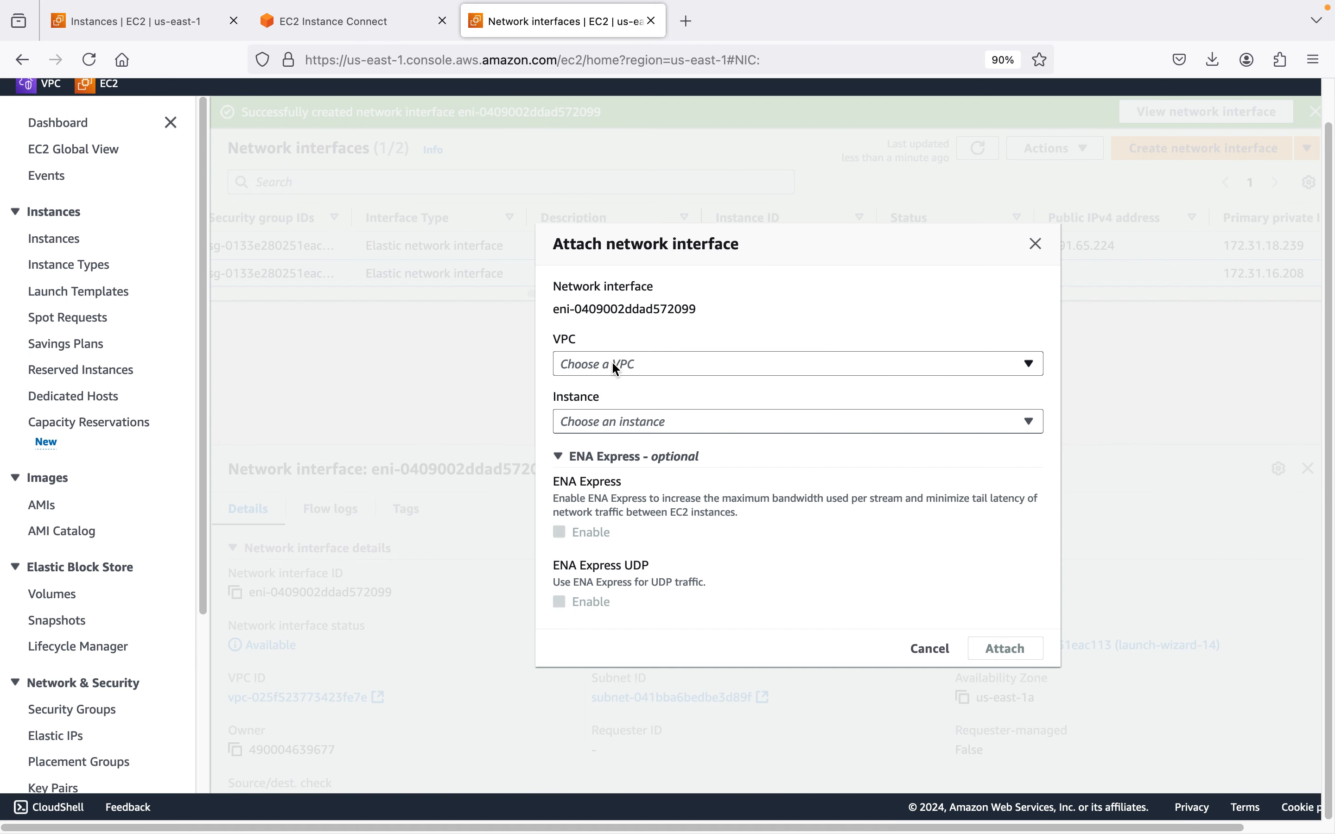
{"action": "left_click", "coordinate": [615, 363]}
{"action": "left_click", "coordinate": [630, 420]}
{"action": "left_click", "coordinate": [632, 422]}
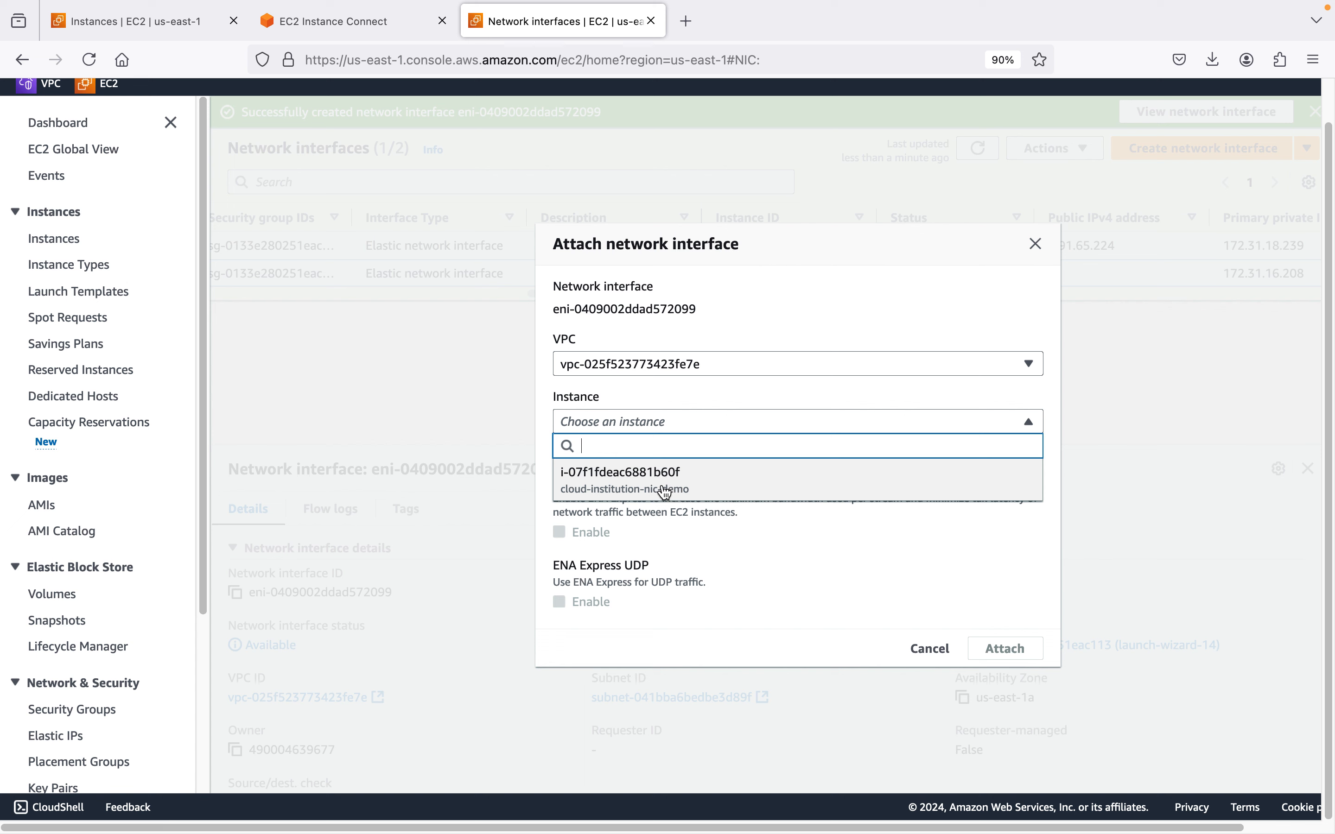
{"action": "left_click", "coordinate": [635, 480]}
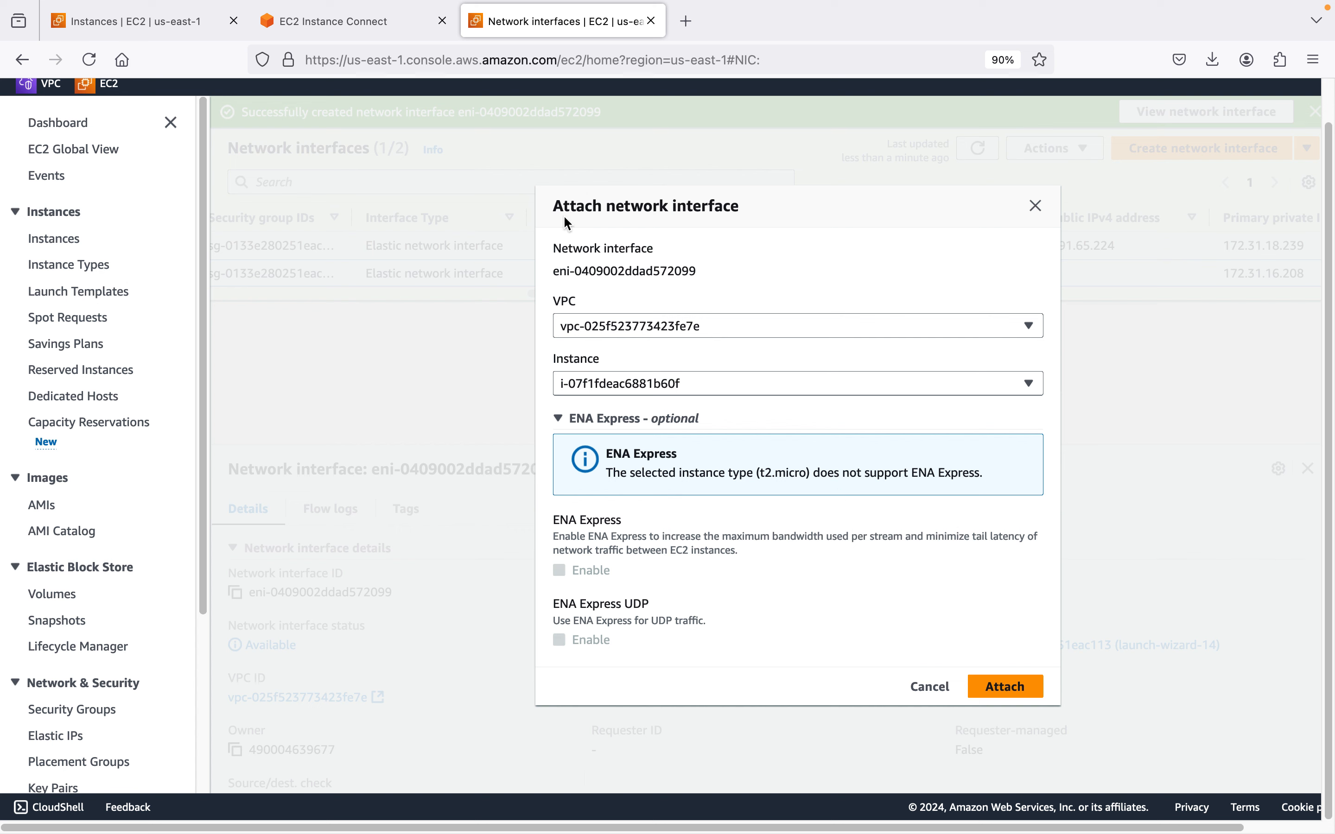
Step: Rerun ifconfig in the EC2 Instance Connect terminal and examine the enX0 and lo entries before attaching the interface
{"action": "left_click", "coordinate": [312, 30]}
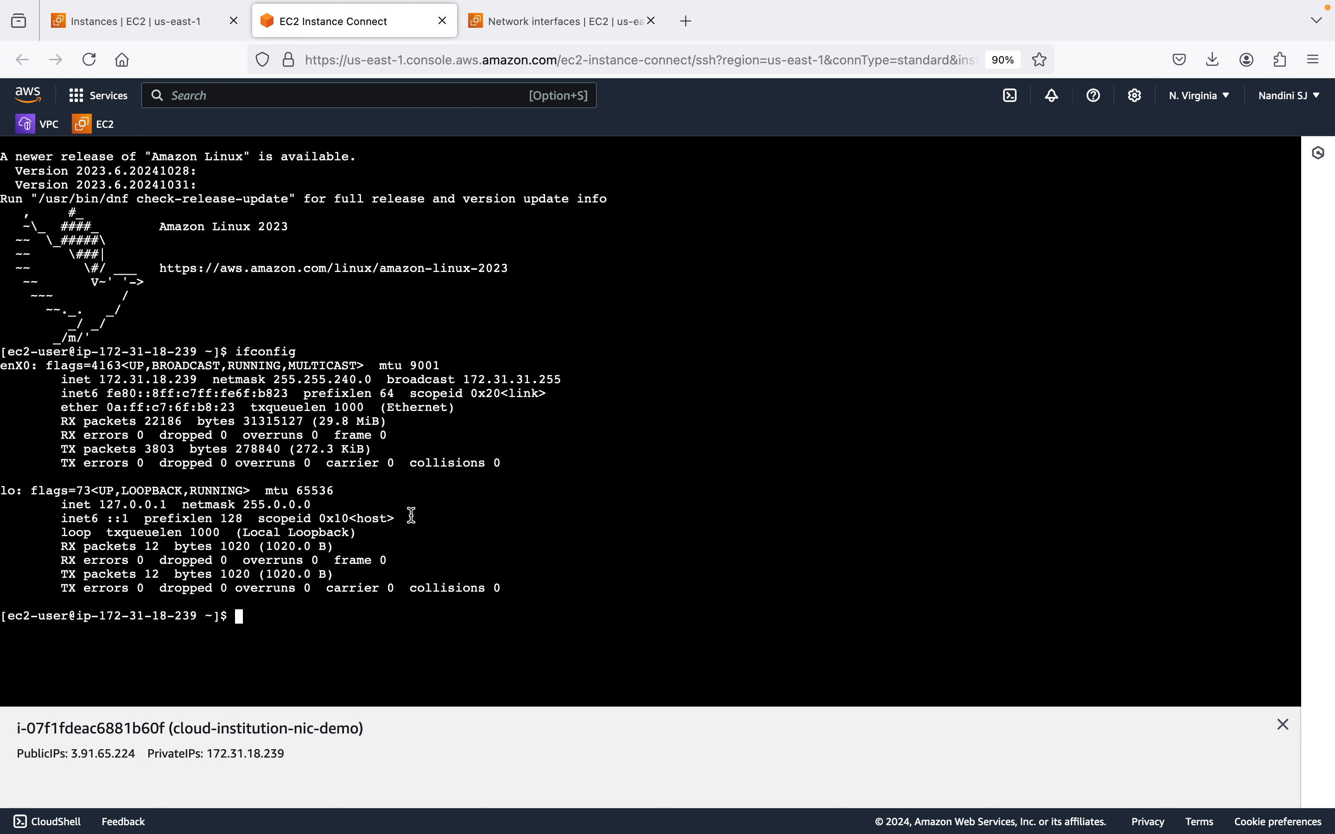
{"action": "key", "text": "Up"}
{"action": "key", "text": "Return"}
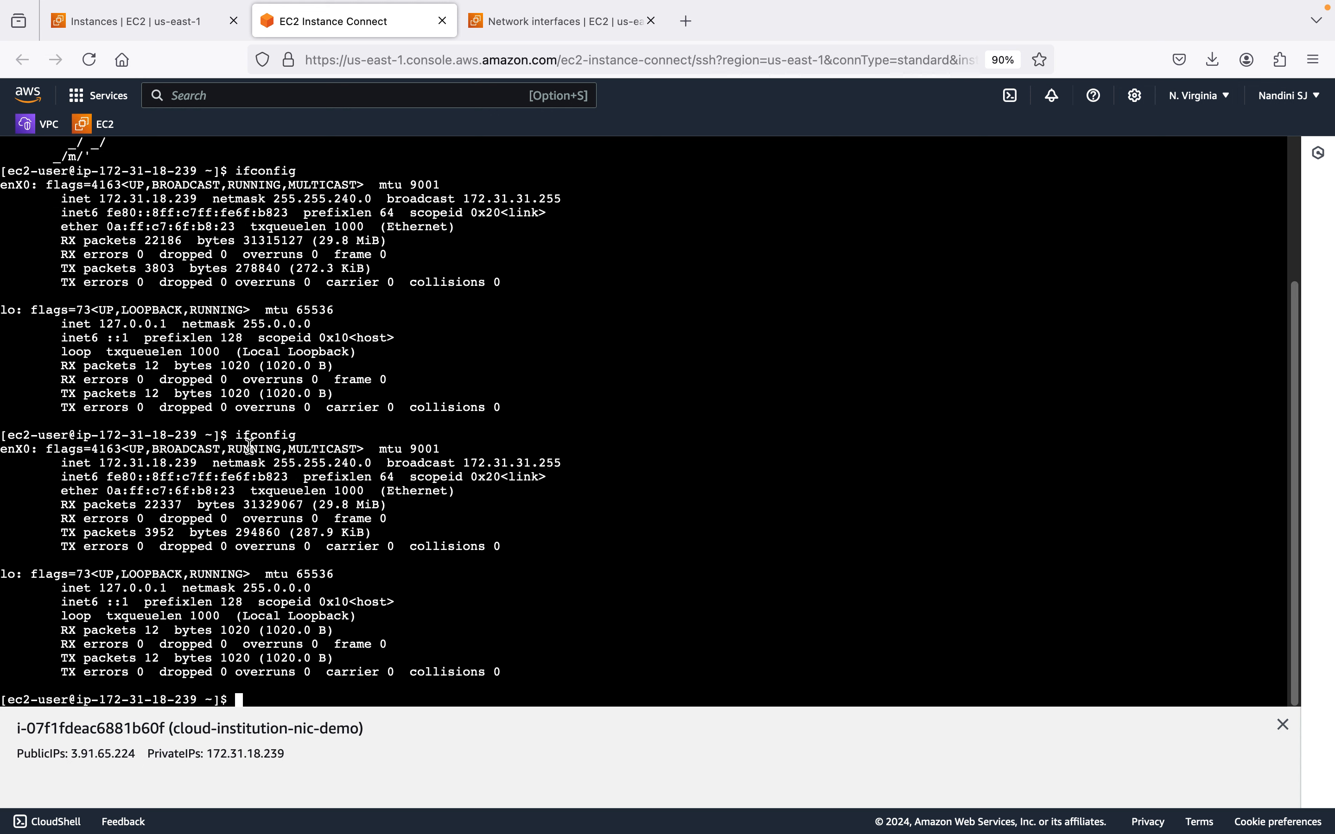
{"action": "triple_click", "coordinate": [15, 450]}
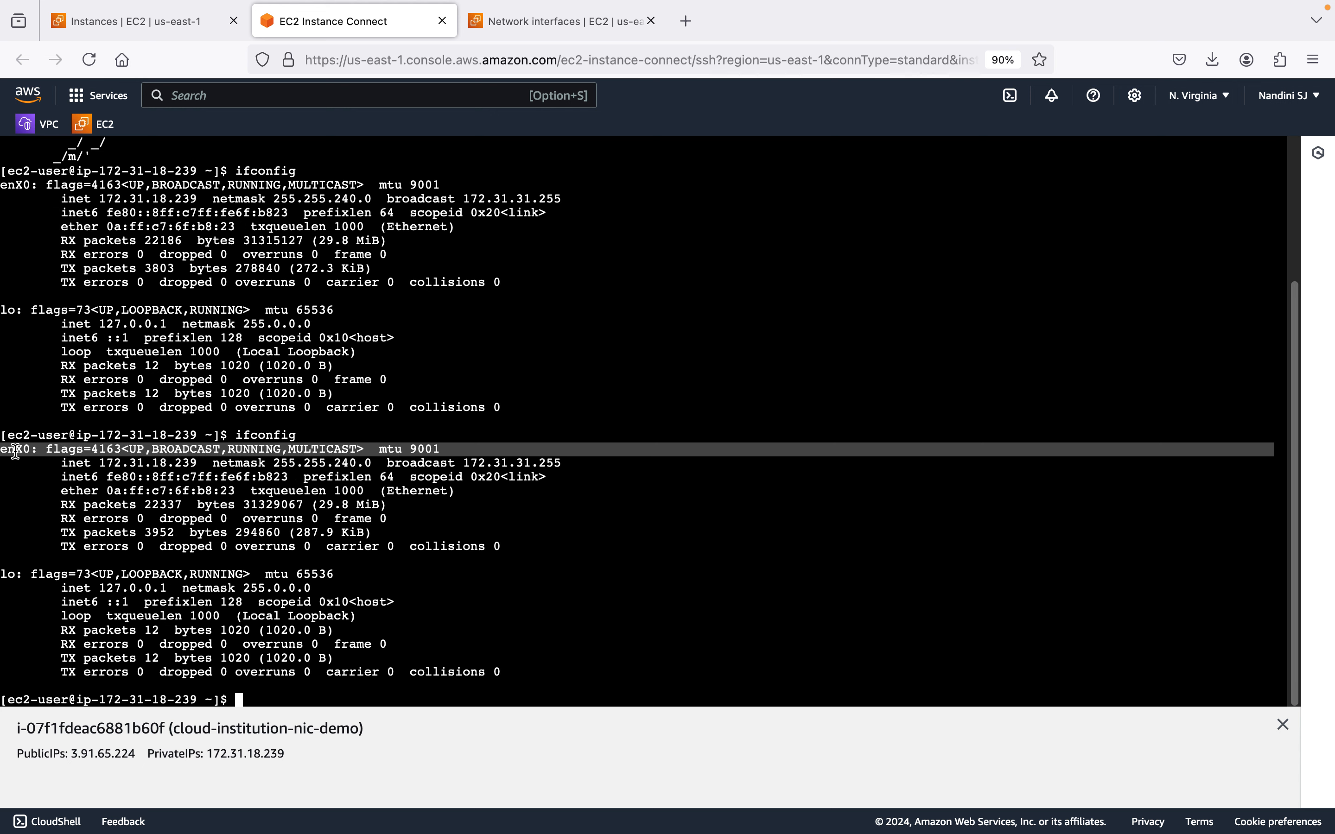
{"action": "double_click", "coordinate": [35, 578]}
{"action": "triple_click", "coordinate": [35, 578]}
{"action": "left_click_drag", "start_coordinate": [36, 579], "coordinate": [83, 669]}
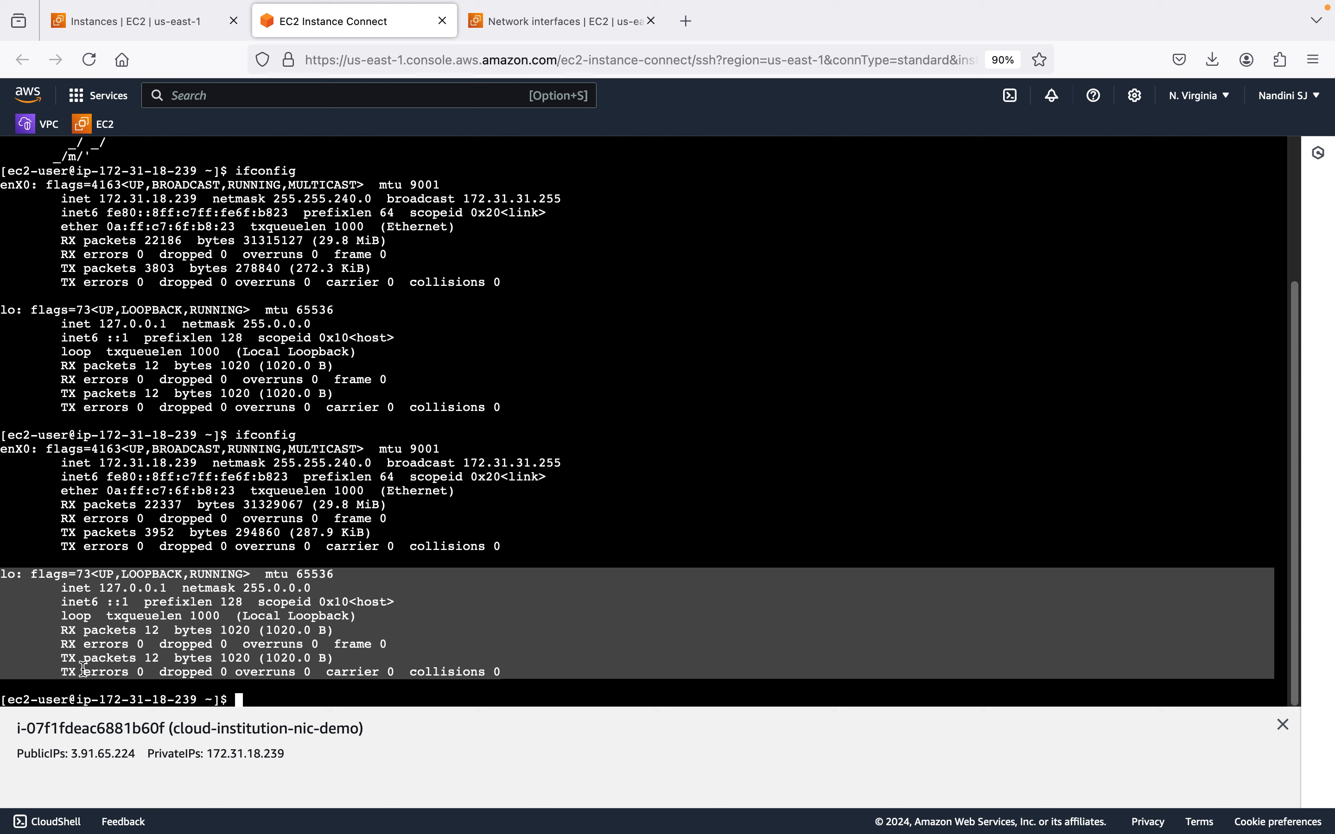
{"action": "triple_click", "coordinate": [13, 449]}
{"action": "left_click_drag", "start_coordinate": [14, 450], "coordinate": [163, 549]}
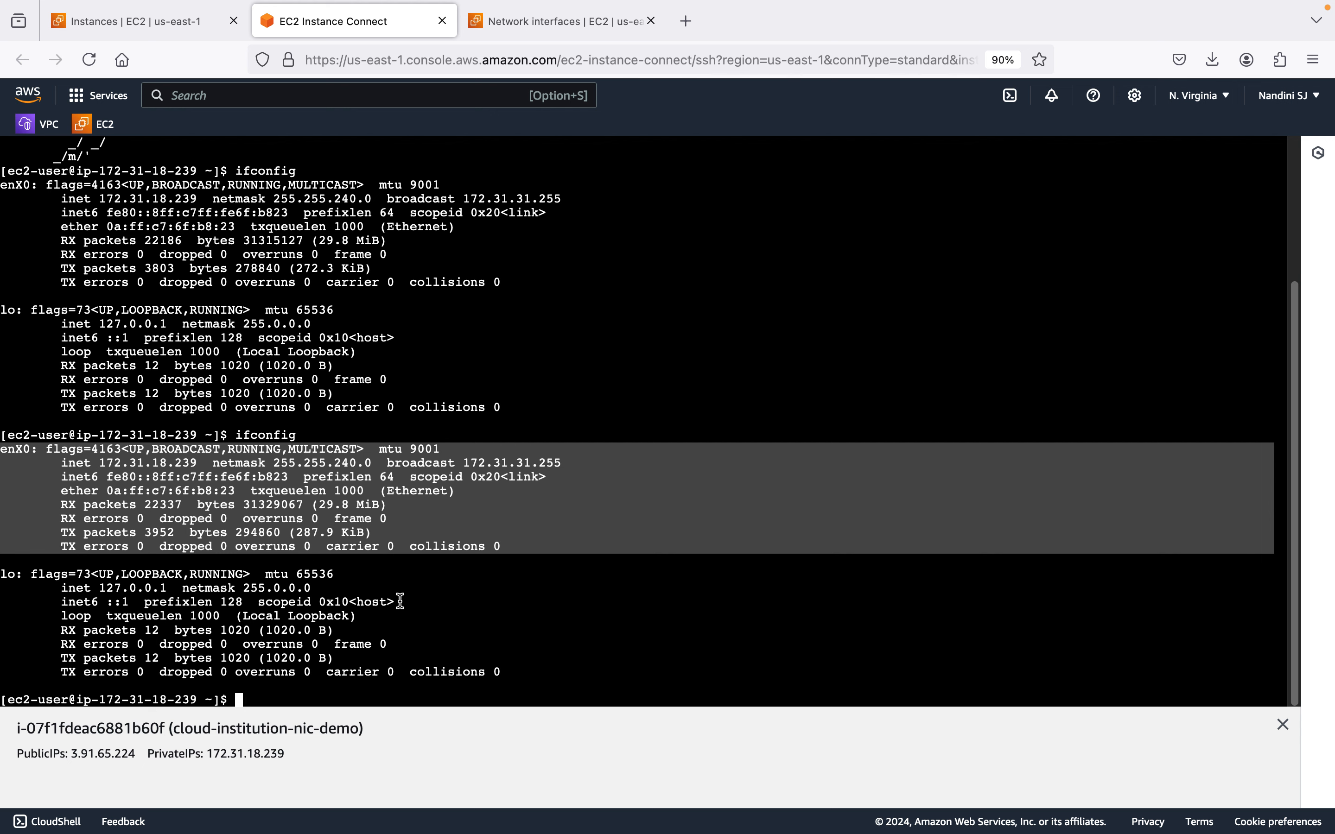
Step: Return to the pending attachment, attach my-nic to the instance, and check both interfaces' status and addresses in the refreshed list
{"action": "left_click", "coordinate": [546, 29]}
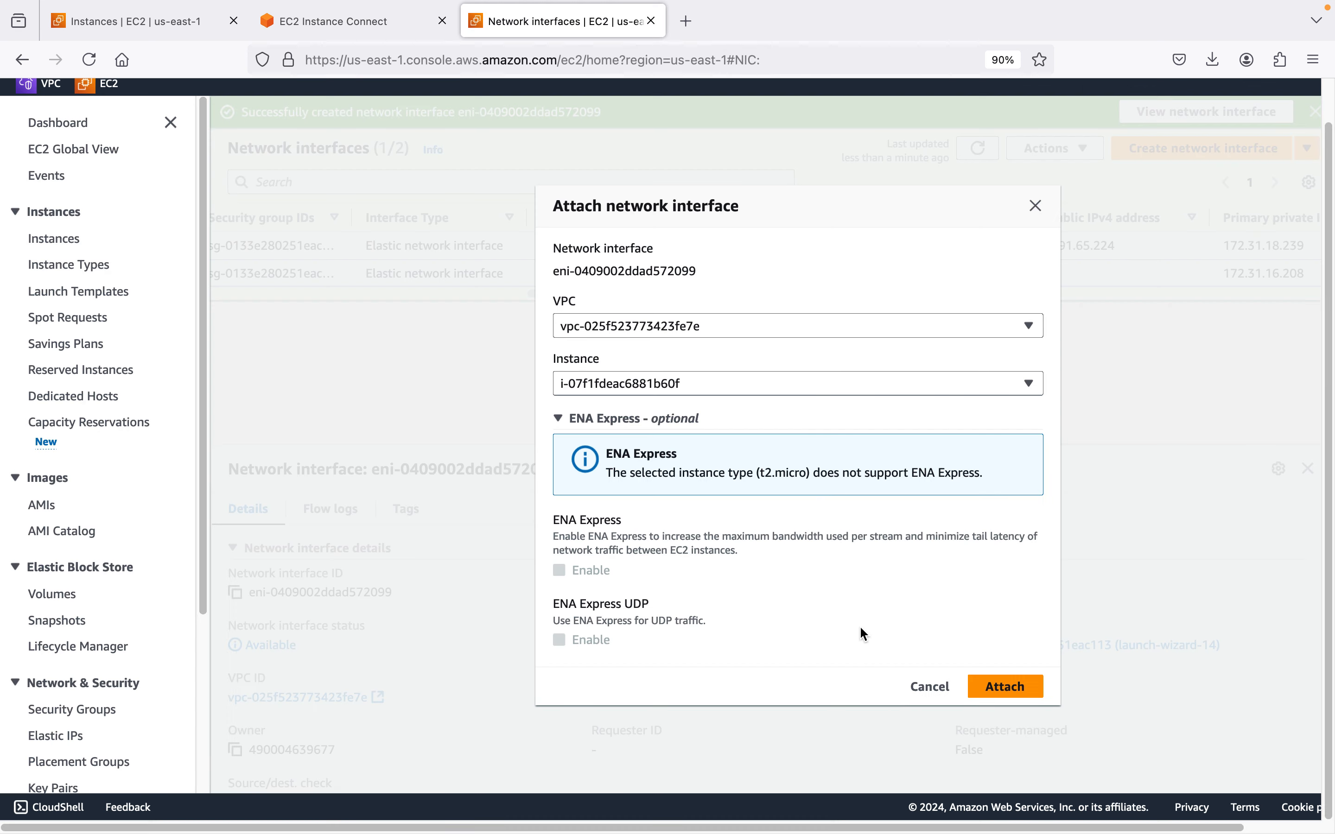
{"action": "left_click", "coordinate": [999, 696]}
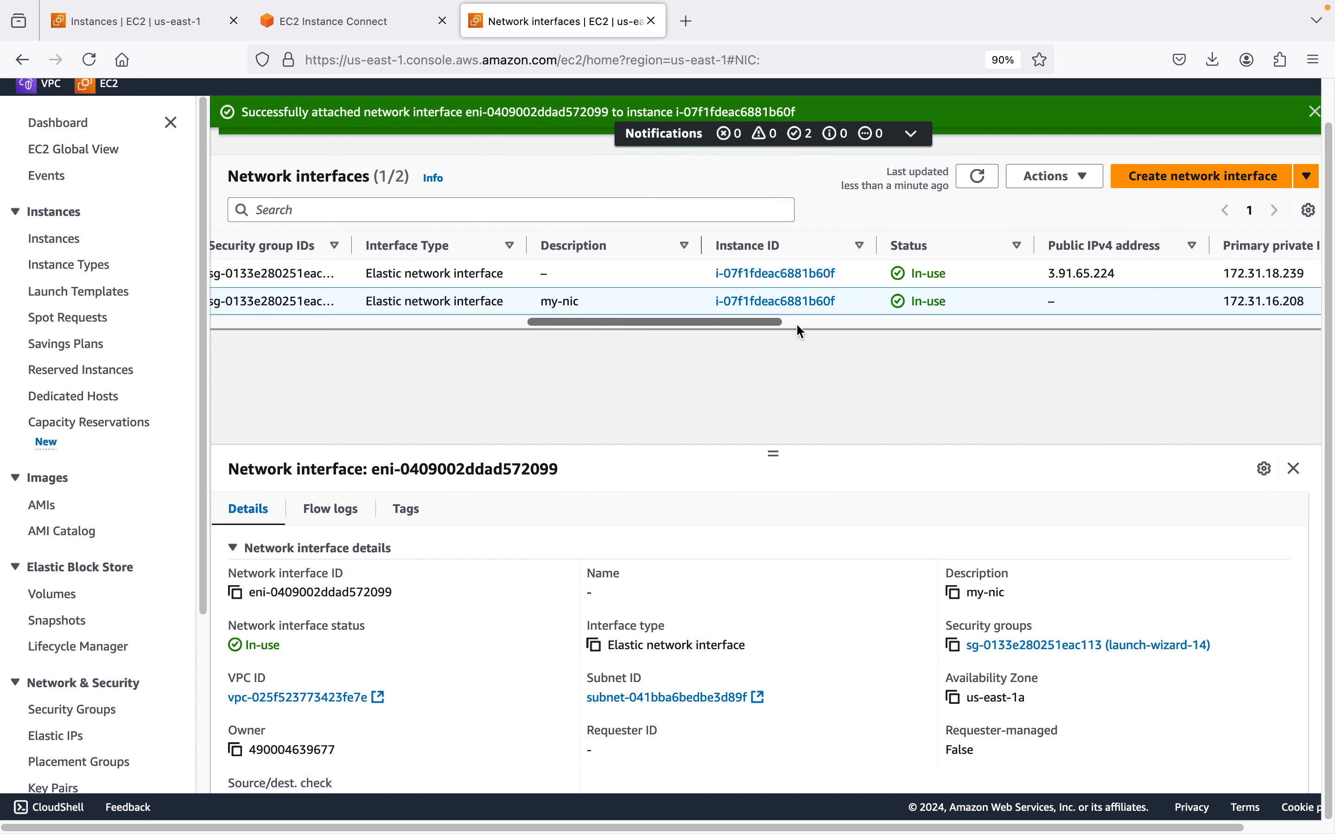
{"action": "left_click", "coordinate": [796, 324]}
{"action": "left_click", "coordinate": [796, 325]}
{"action": "left_click", "coordinate": [796, 325]}
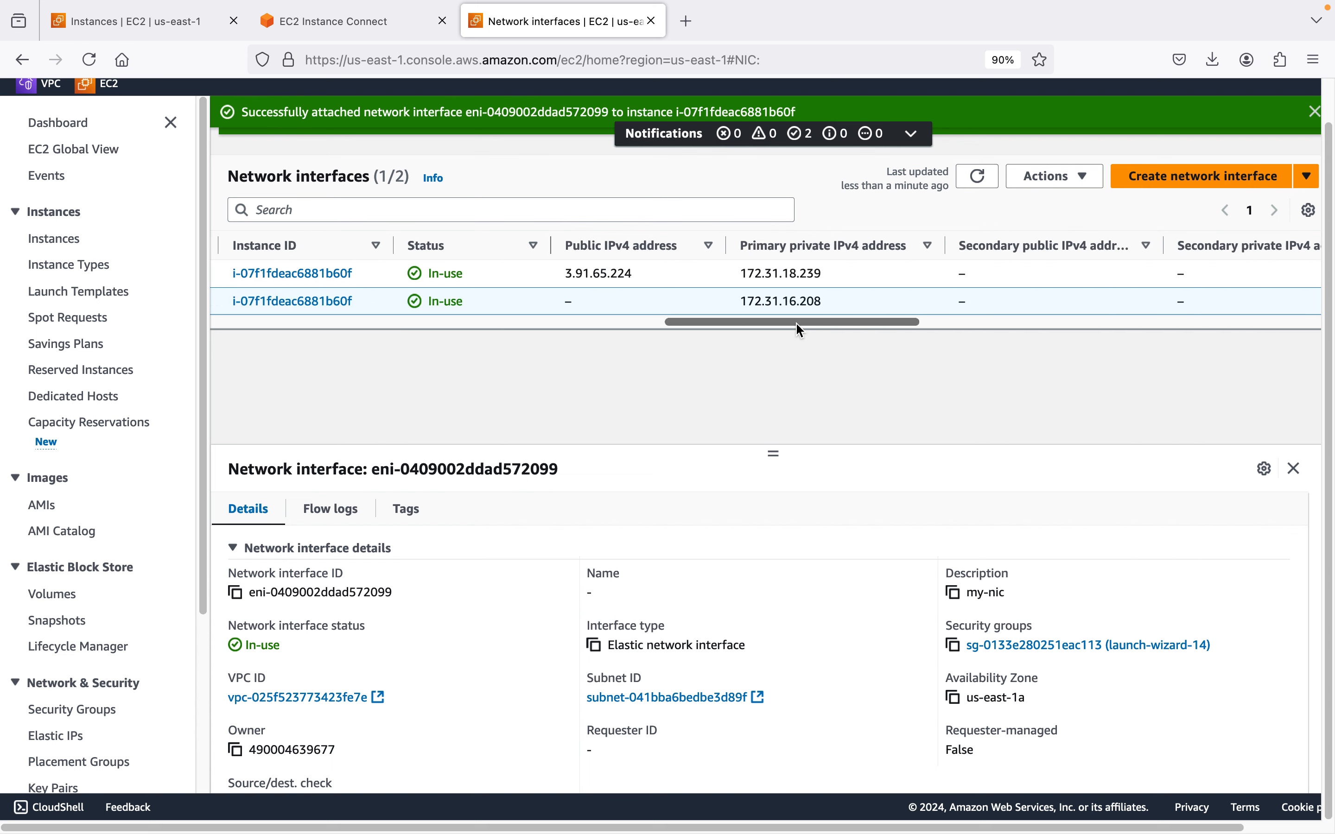
{"action": "left_click_drag", "start_coordinate": [883, 323], "coordinate": [217, 363]}
{"action": "left_click", "coordinate": [979, 178]}
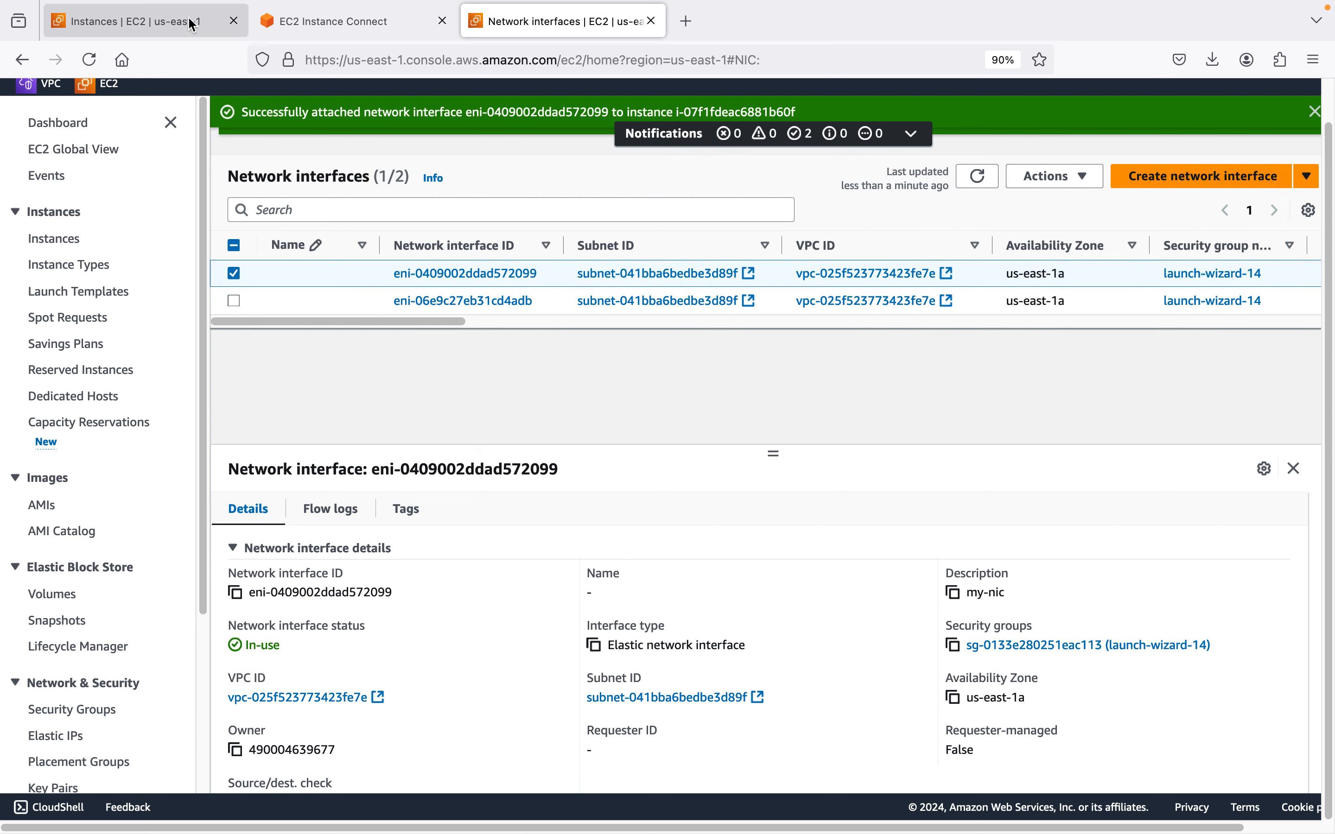
Step: Switch back to the EC2 Instance Connect terminal and run ifconfig again with my-nic attached
{"action": "mouse_move", "coordinate": [192, 25]}
{"action": "left_click", "coordinate": [331, 22]}
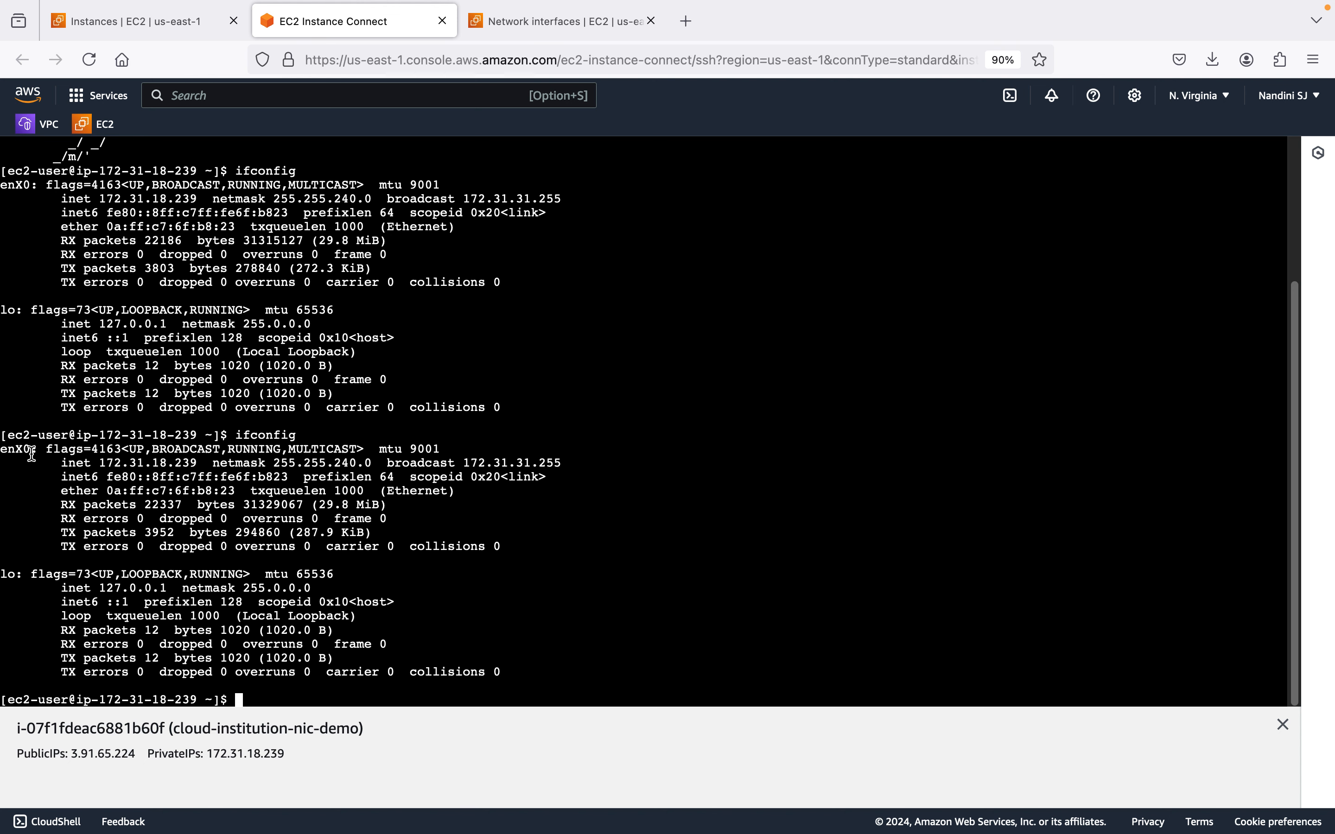
{"action": "key", "text": "Up"}
{"action": "key", "text": "Return"}
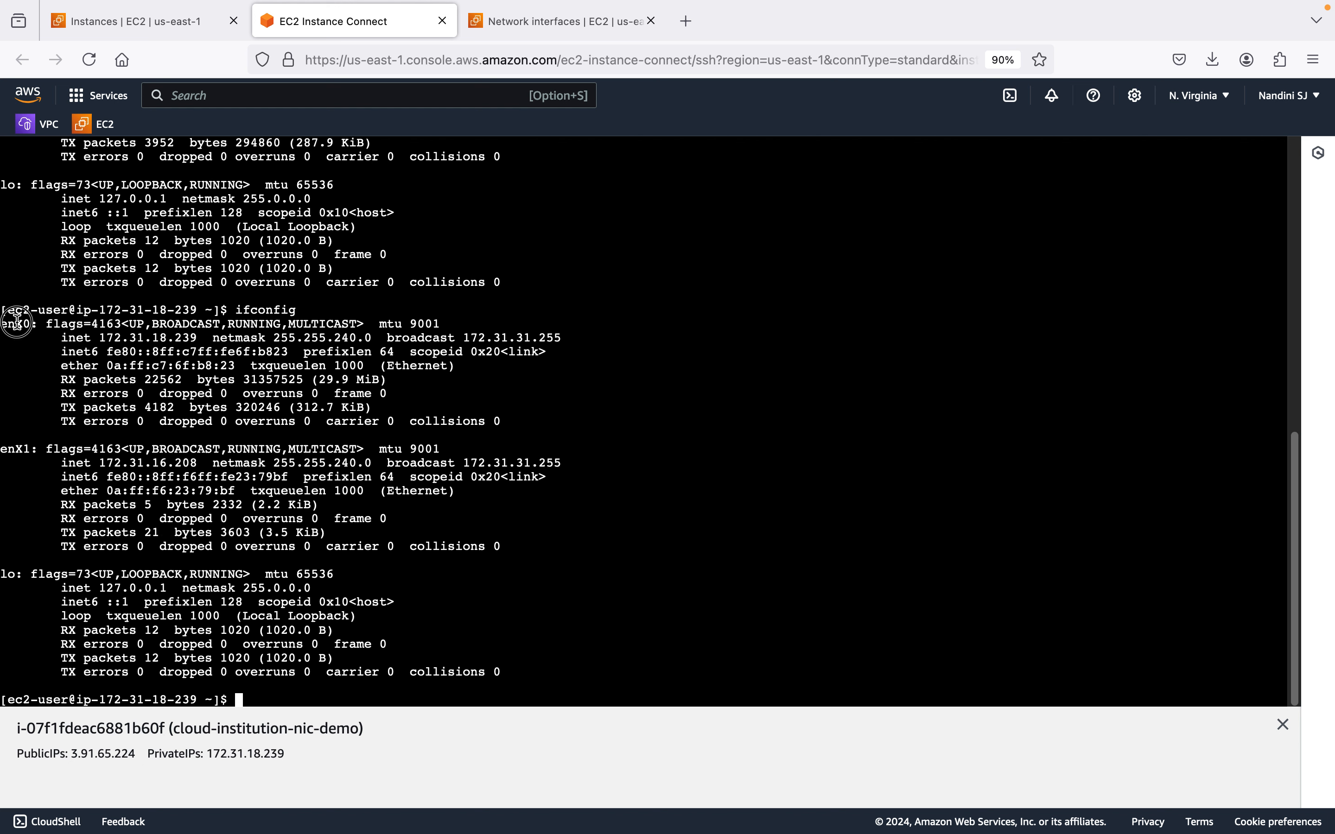
Step: Compare the enX0, enX1 and lo entries in the latest ifconfig output with the previous output
{"action": "left_click_drag", "start_coordinate": [2, 325], "coordinate": [223, 675]}
{"action": "left_click", "coordinate": [224, 676]}
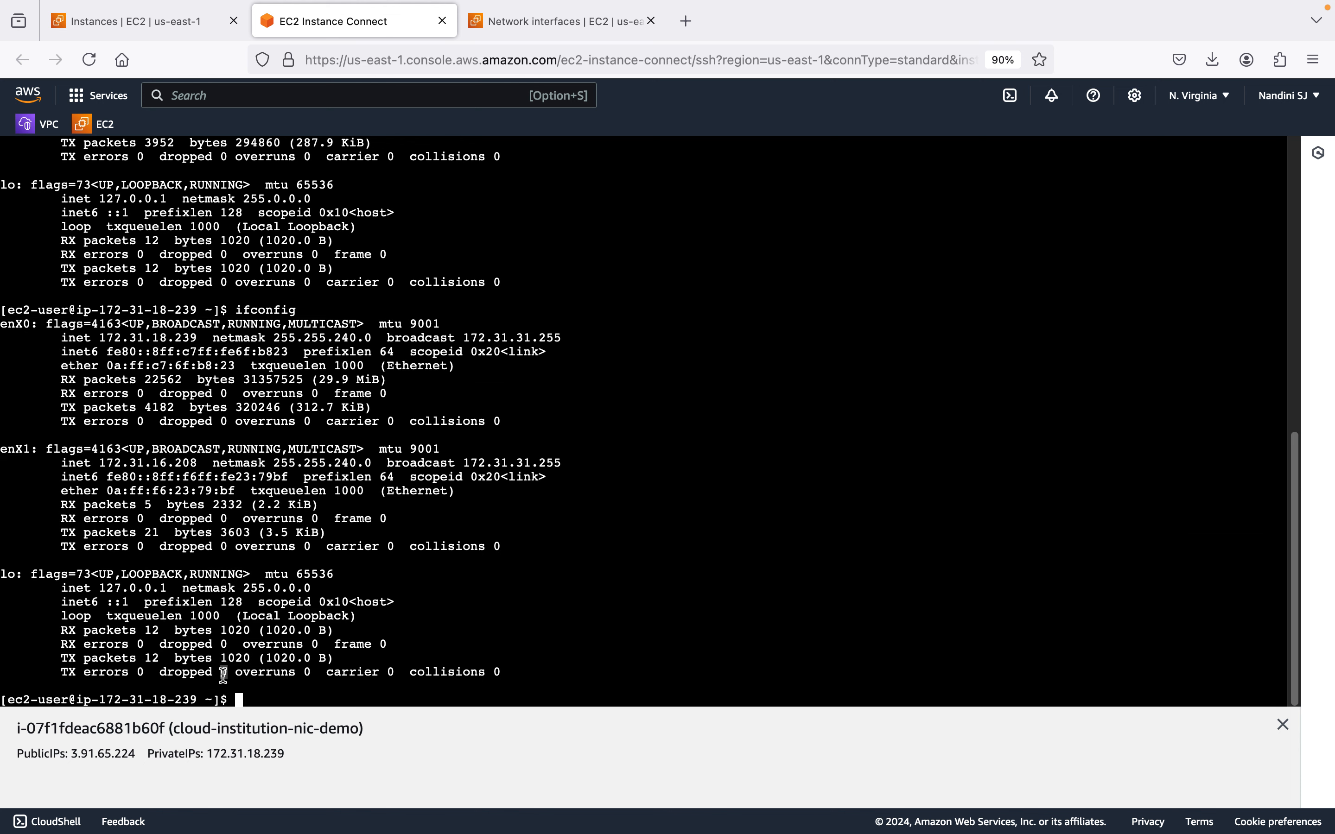
{"action": "triple_click", "coordinate": [116, 574]}
{"action": "double_click", "coordinate": [23, 449]}
{"action": "double_click", "coordinate": [18, 325]}
{"action": "scroll", "coordinate": [132, 439], "scroll_direction": "up", "scroll_amount": 5}
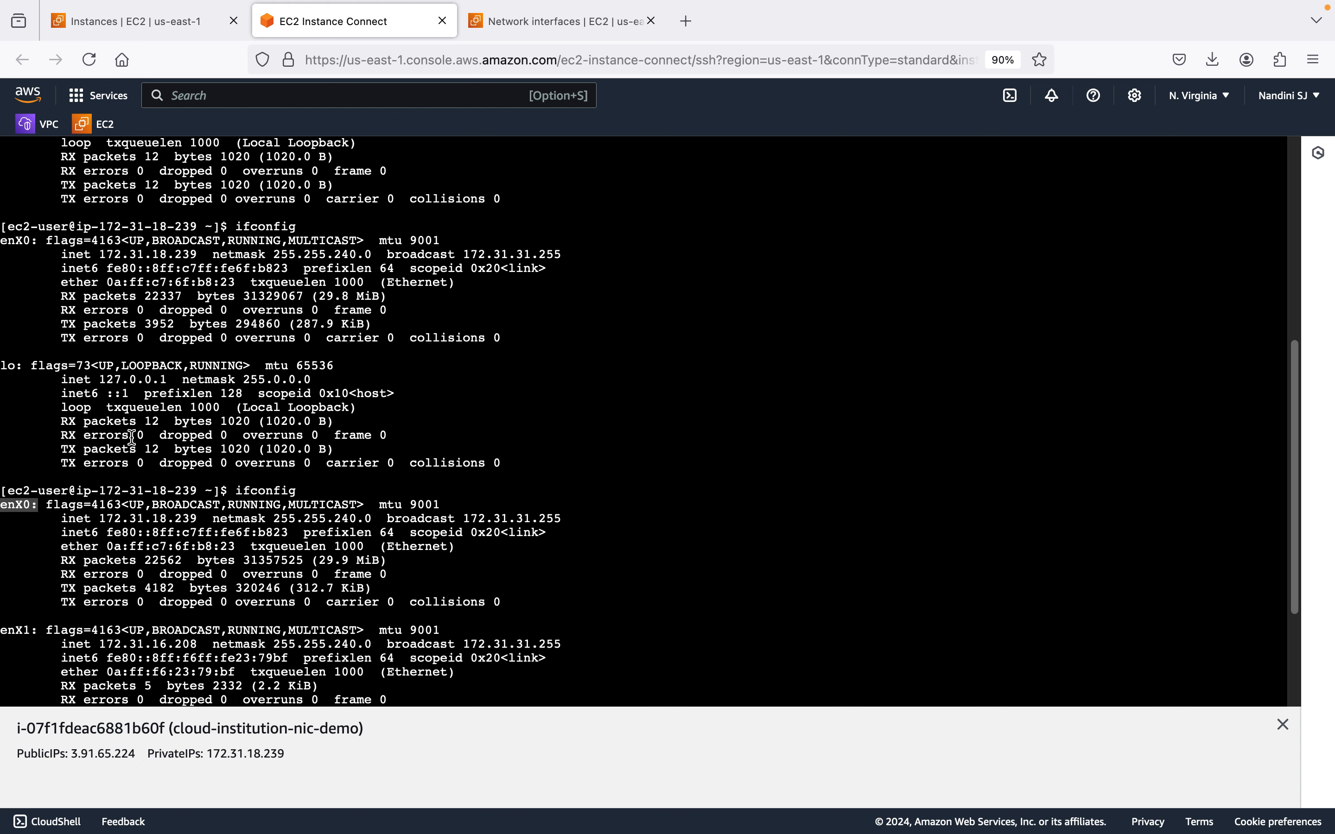
{"action": "double_click", "coordinate": [7, 243]}
{"action": "scroll", "coordinate": [78, 512], "scroll_direction": "down", "scroll_amount": 5}
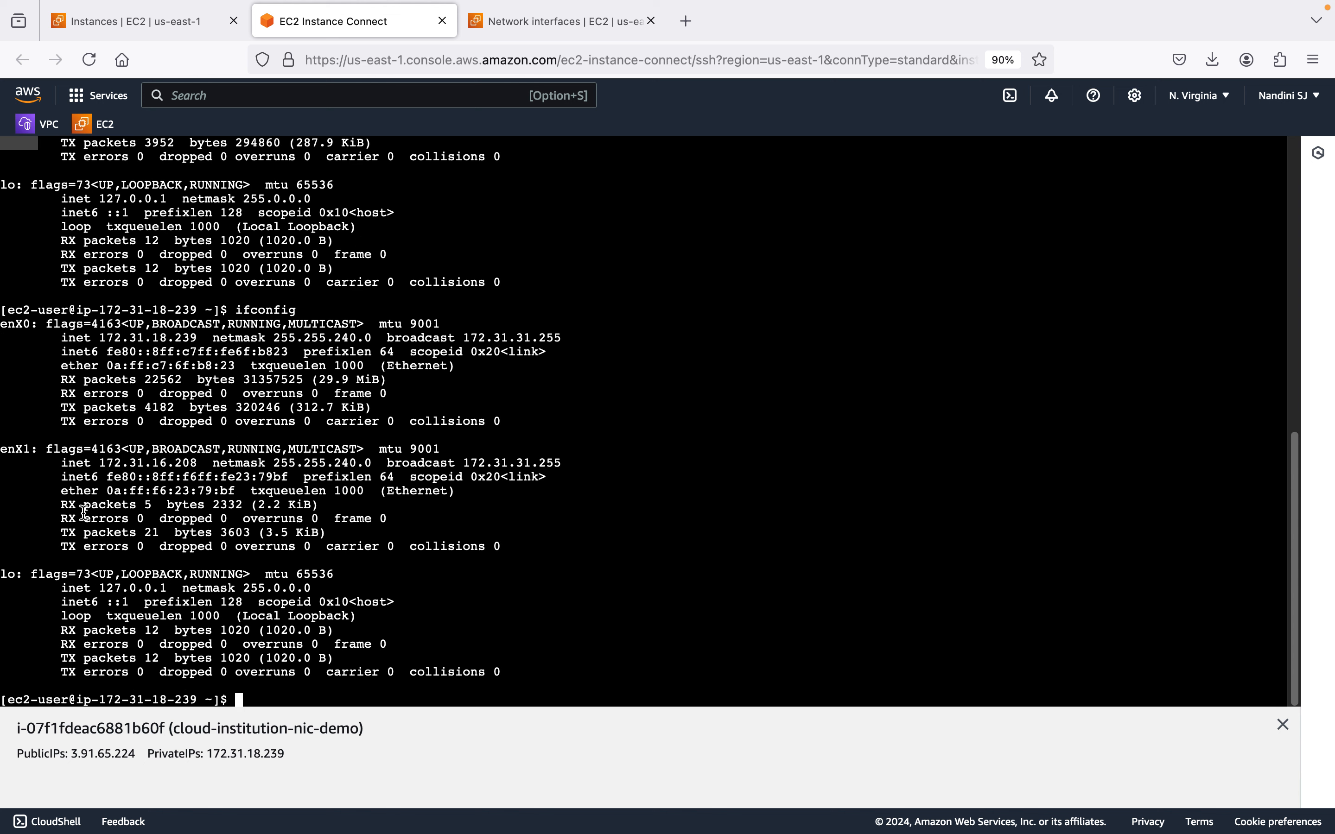
Step: Compare the enX1 inet address in the ifconfig output with my-nic's primary private IPv4 address in the network interfaces list
{"action": "double_click", "coordinate": [19, 448]}
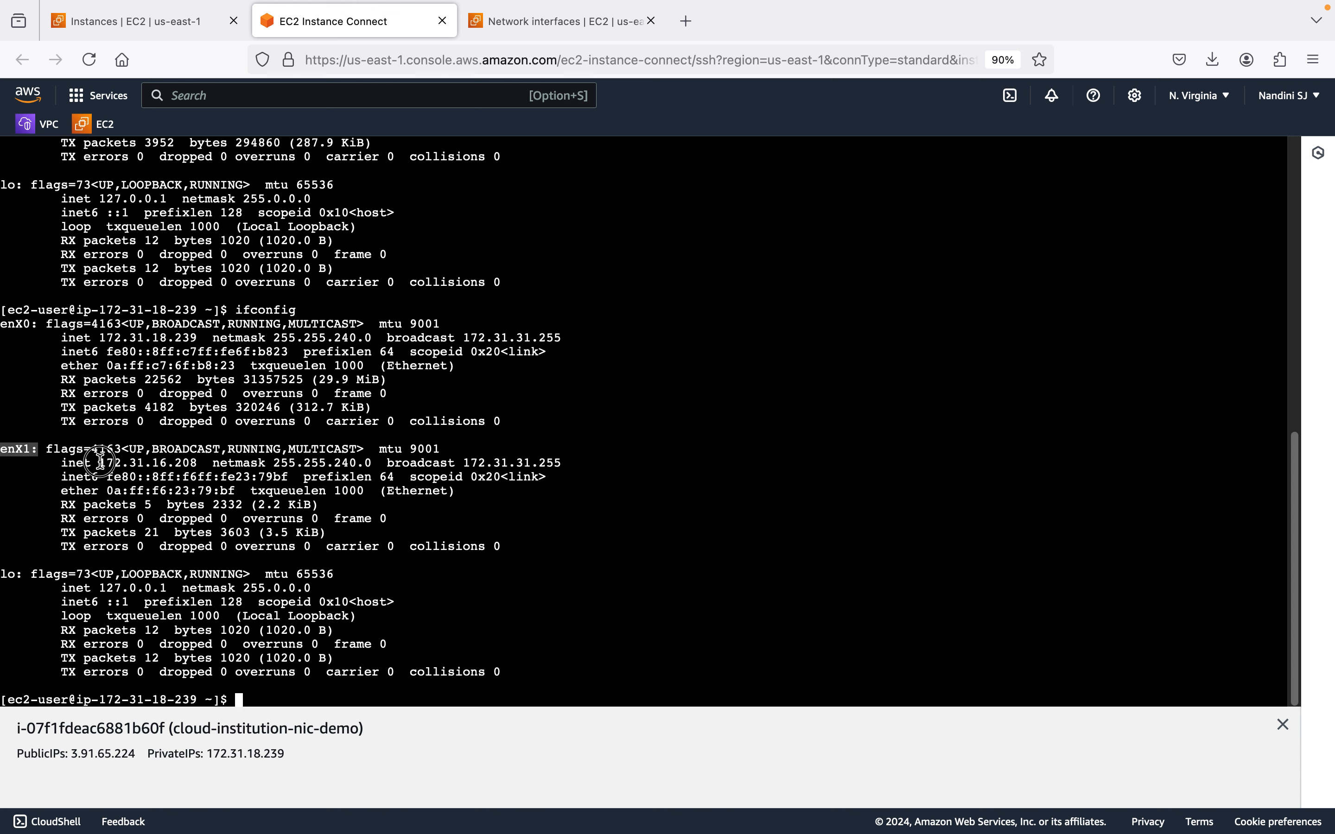
{"action": "left_click_drag", "start_coordinate": [99, 462], "coordinate": [190, 463]}
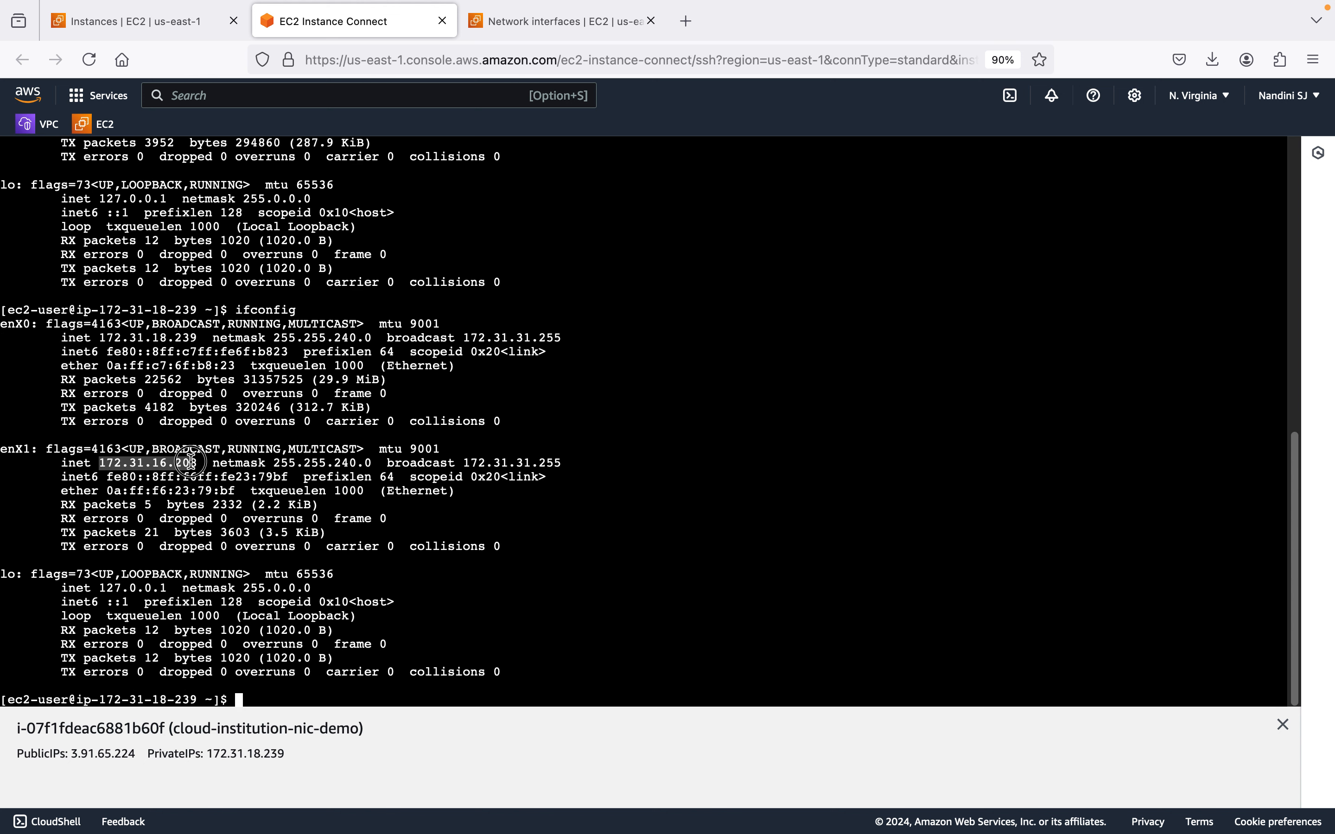
{"action": "left_click", "coordinate": [519, 22]}
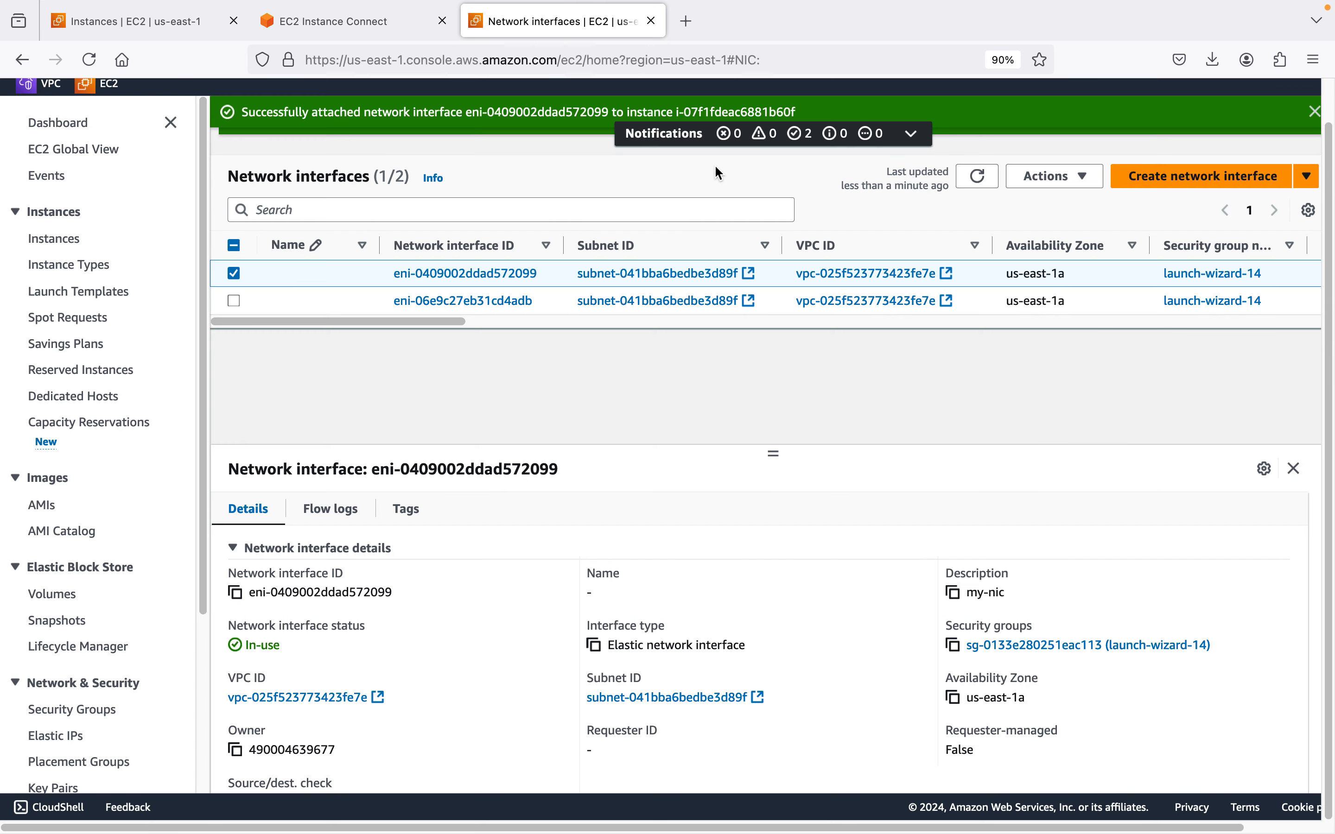
{"action": "left_click", "coordinate": [771, 321]}
{"action": "left_click", "coordinate": [799, 324]}
{"action": "left_click_drag", "start_coordinate": [798, 324], "coordinate": [871, 324]}
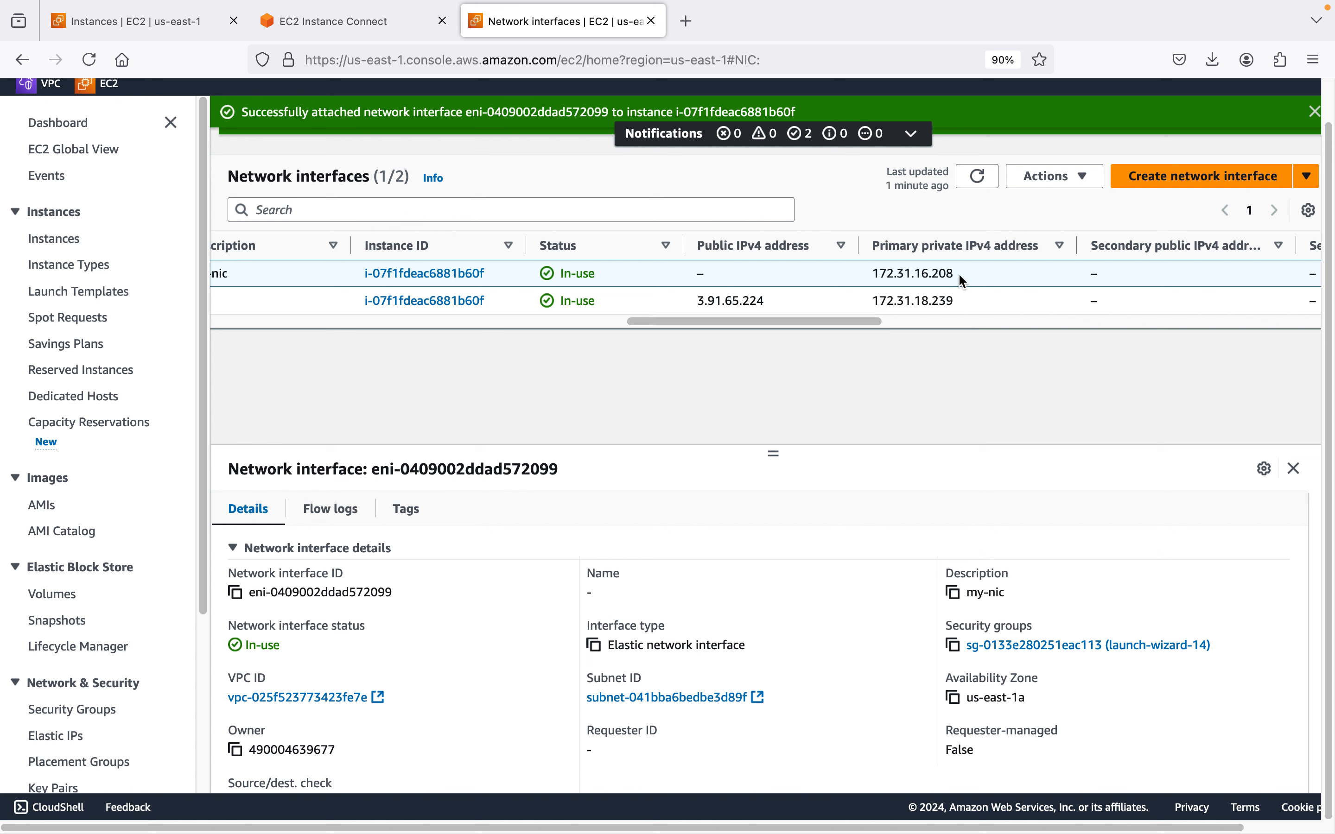
{"action": "left_click_drag", "start_coordinate": [958, 273], "coordinate": [680, 280]}
{"action": "double_click", "coordinate": [678, 274]}
{"action": "left_click_drag", "start_coordinate": [680, 278], "coordinate": [959, 280]}
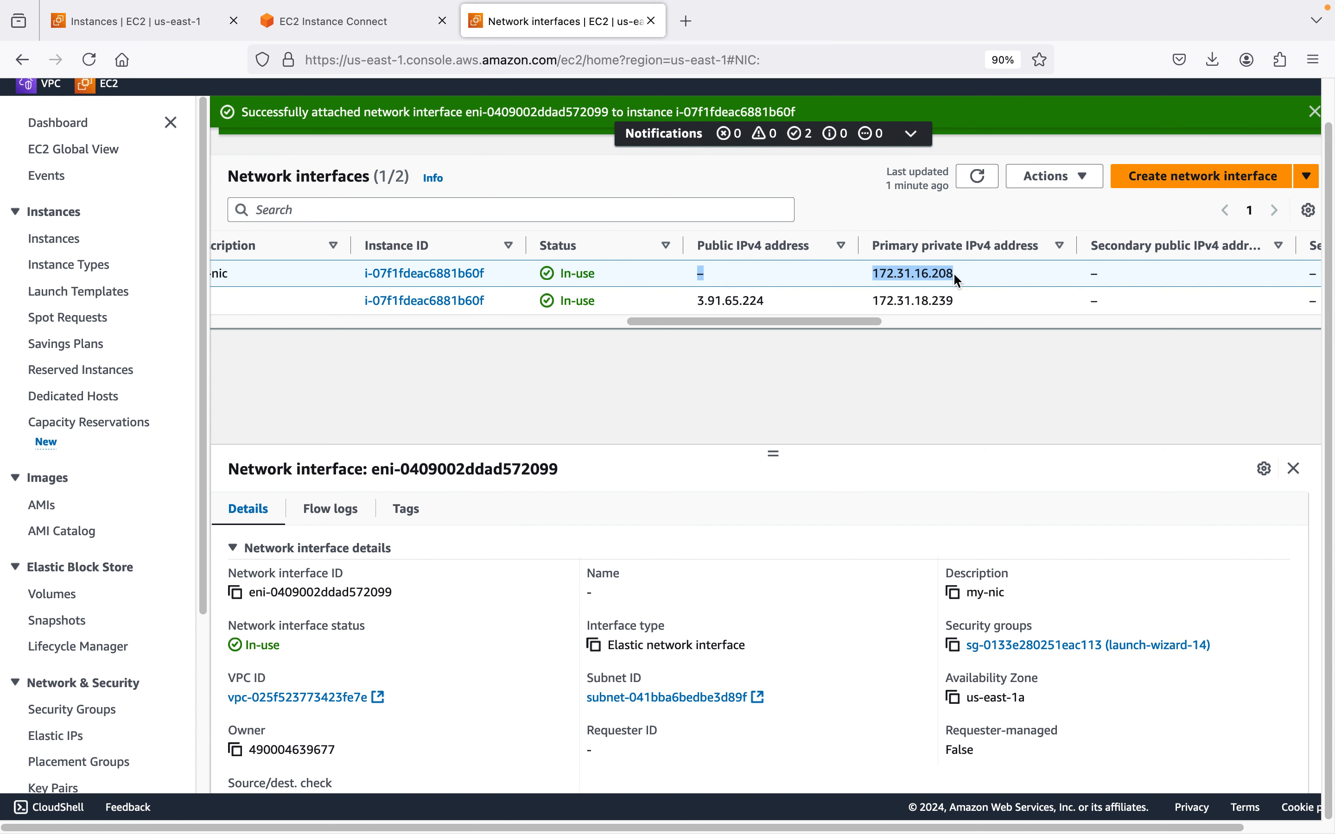
Step: Review my-nic's description and instance ID in the network interfaces list, and return to the EC2 Instance Connect terminal
{"action": "scroll", "coordinate": [954, 275], "scroll_direction": "left", "scroll_amount": 10}
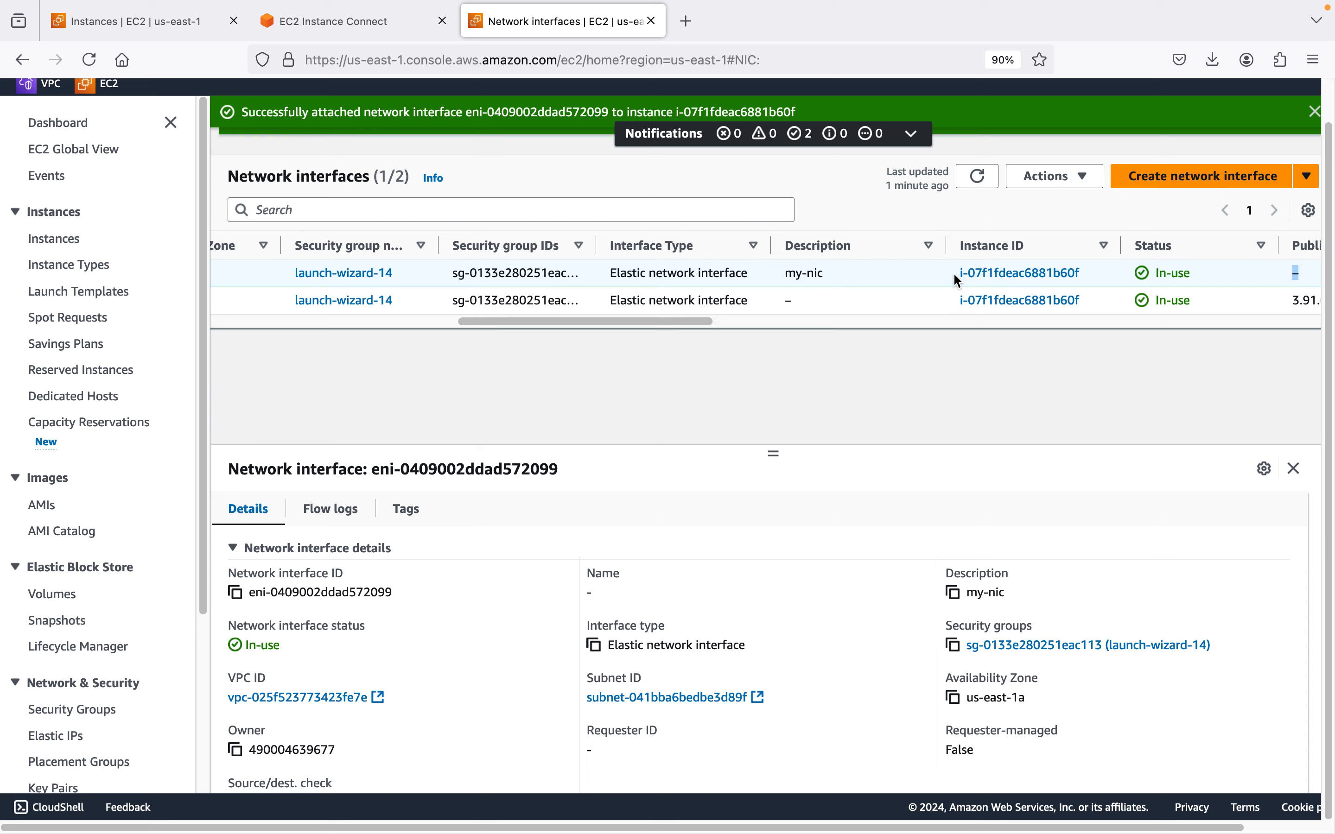
{"action": "scroll", "coordinate": [954, 274], "scroll_direction": "left", "scroll_amount": 10}
{"action": "left_click", "coordinate": [371, 36]}
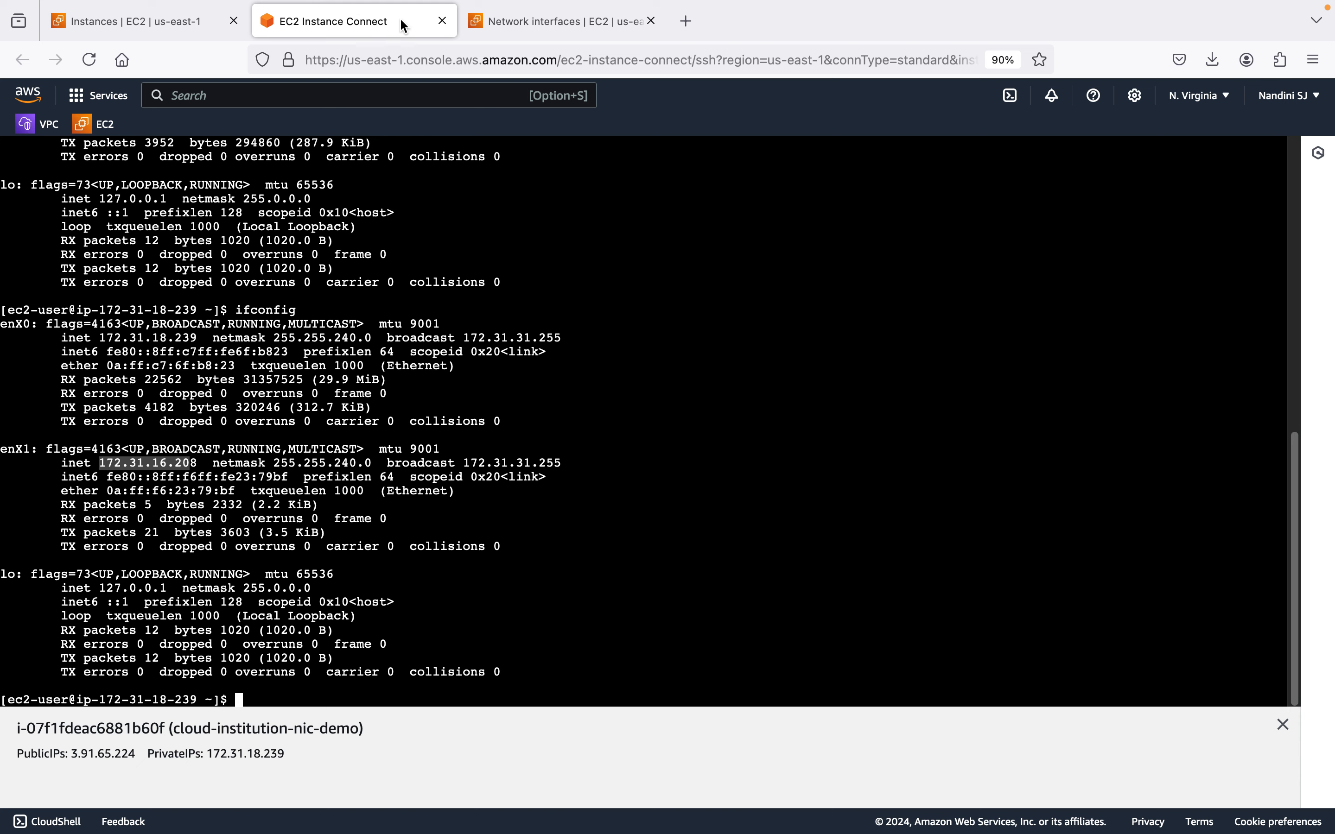
{"action": "left_click", "coordinate": [479, 541]}
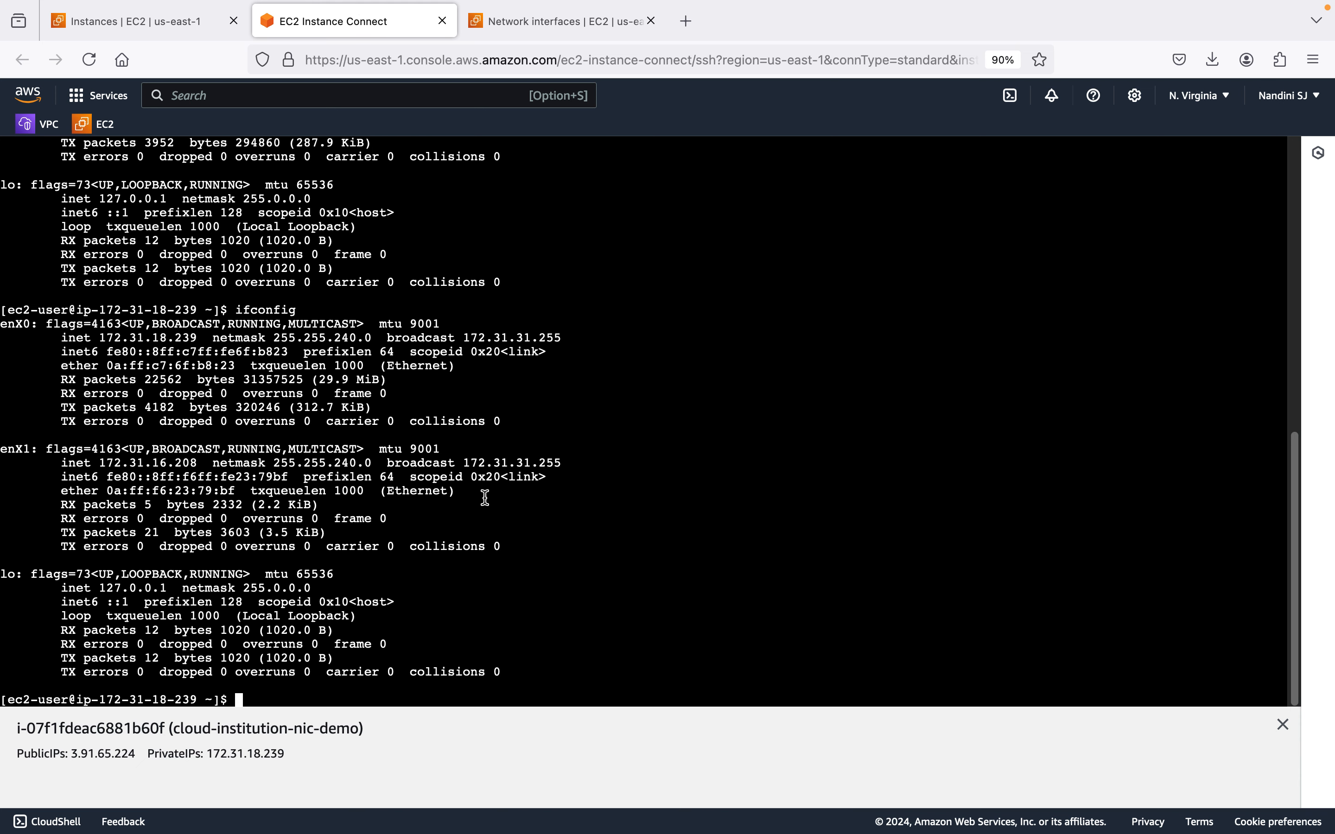